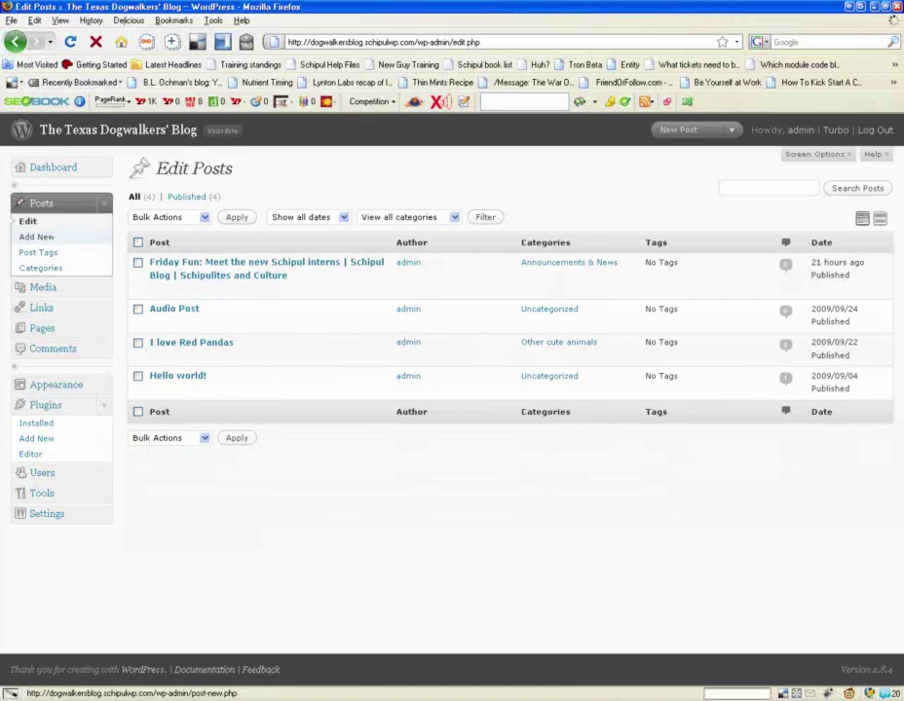
Step: Start a new blog post and title it "Test Post"
{"action": "left_click", "coordinate": [51, 239]}
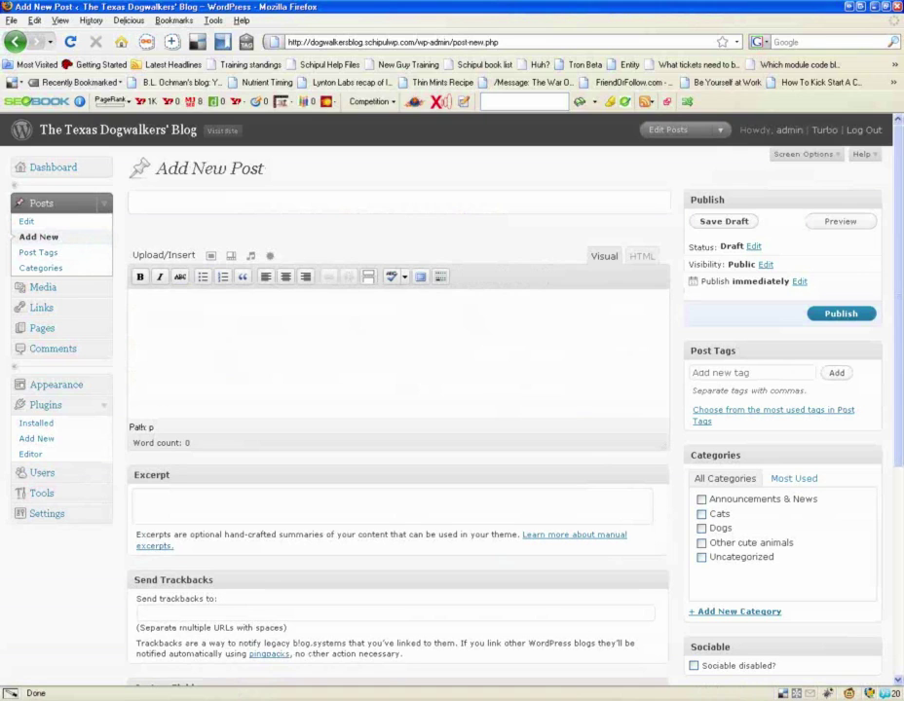
{"action": "left_click", "coordinate": [244, 201]}
{"action": "type", "text": "Test Post"}
{"action": "key", "text": "Tab"}
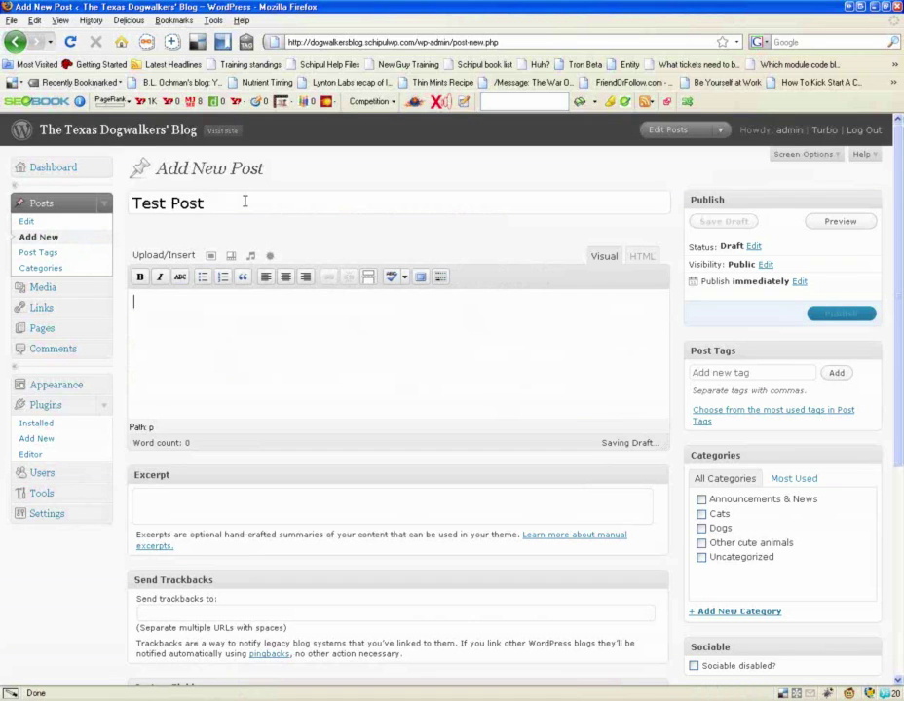
{"action": "left_click", "coordinate": [202, 204]}
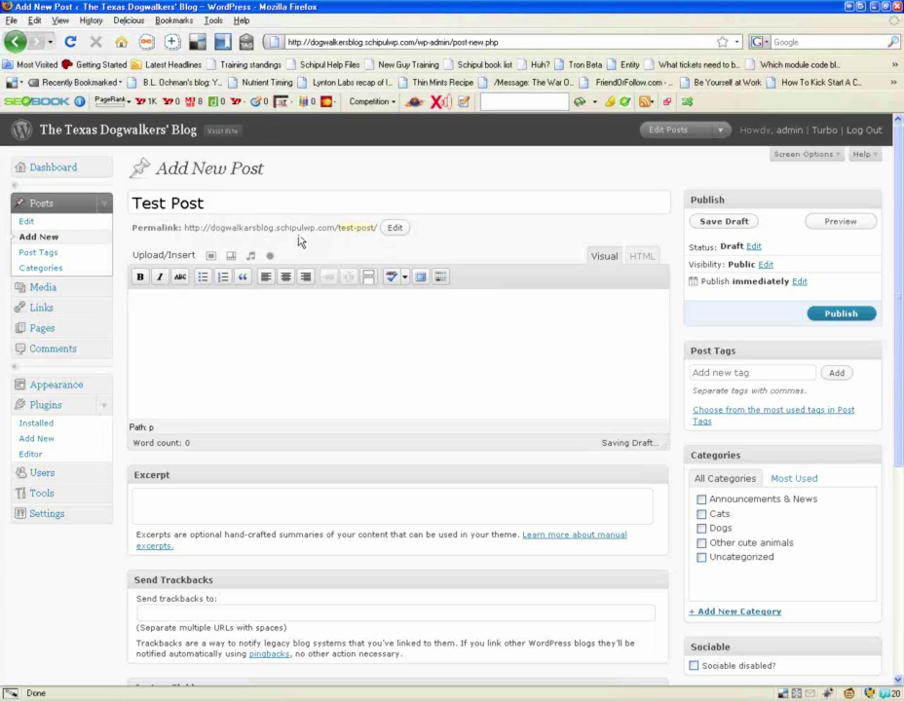
Step: Leave the permalink as it is and replace the post title with "My Favorite Cat"
{"action": "left_click", "coordinate": [395, 228]}
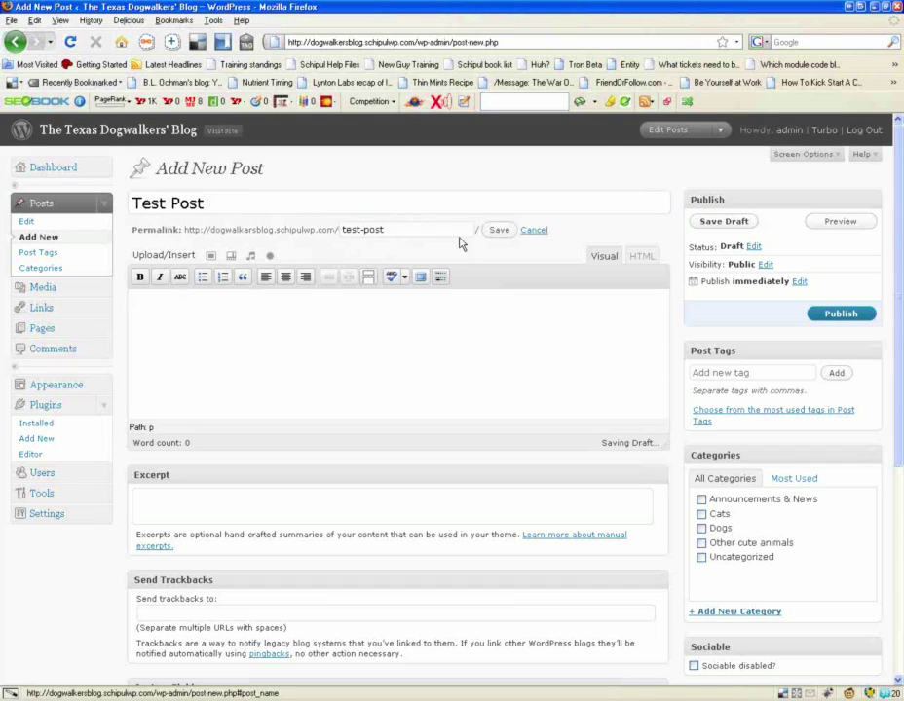
{"action": "left_click", "coordinate": [529, 232]}
{"action": "left_click", "coordinate": [213, 205]}
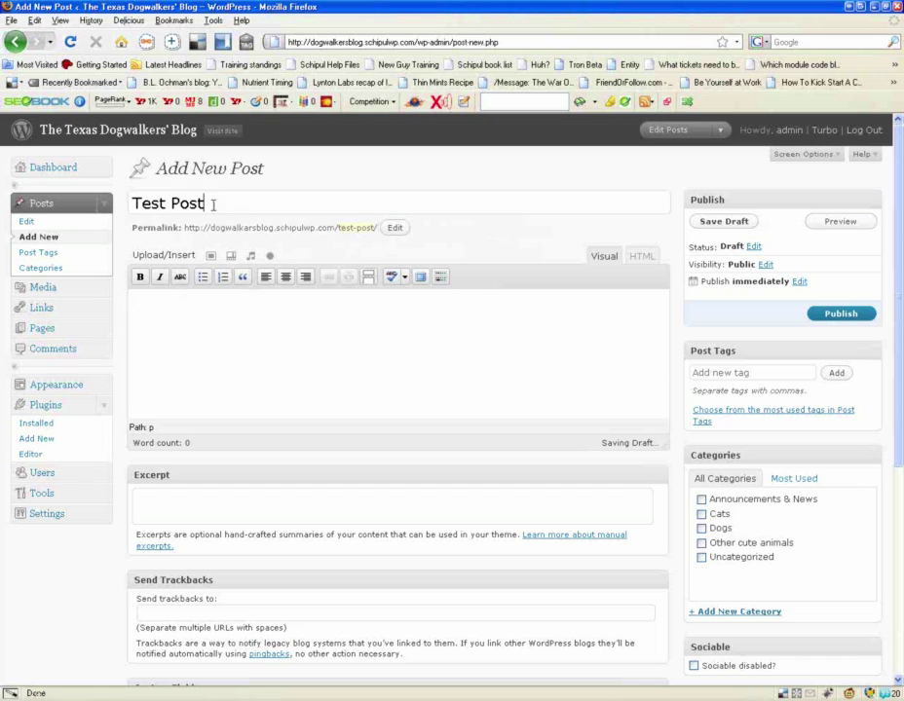
{"action": "triple_click", "coordinate": [213, 204]}
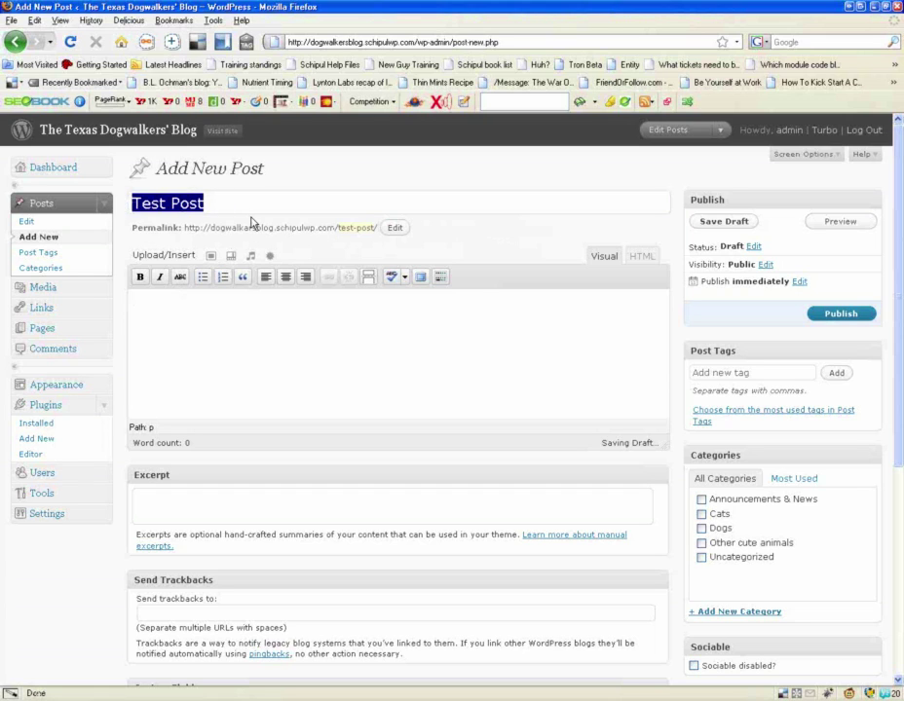
{"action": "type", "text": "My"}
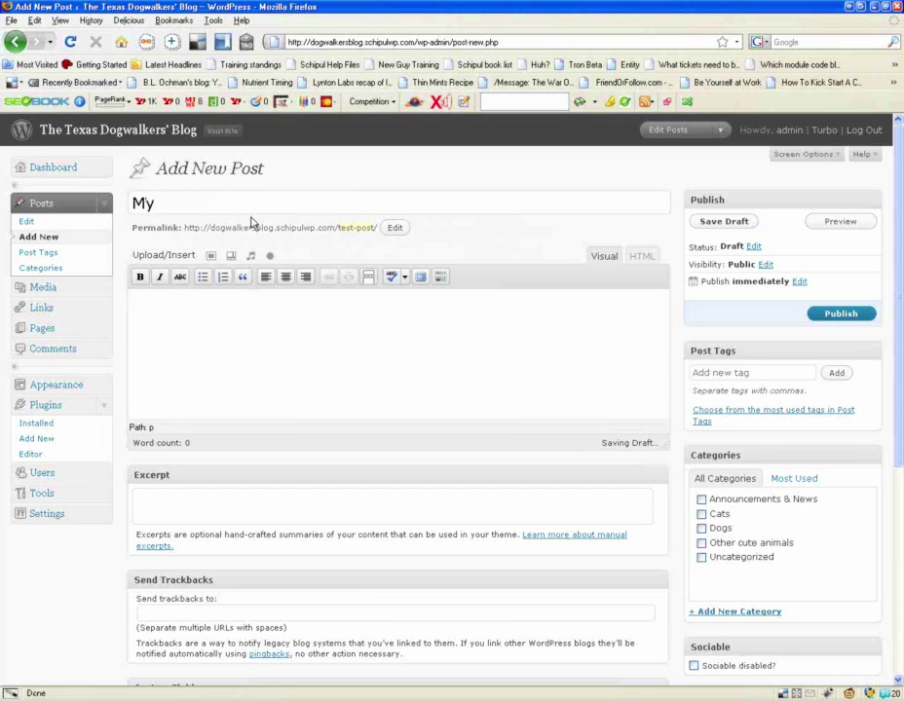
{"action": "type", "text": " Favorite Cat"}
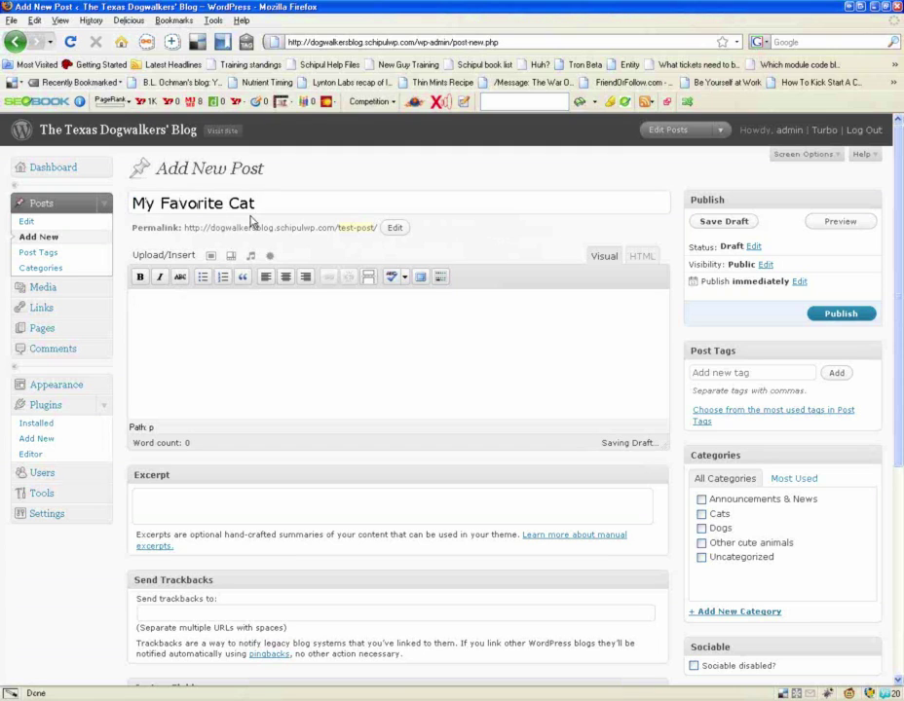
{"action": "left_click", "coordinate": [277, 333]}
Step: Change the post's permalink slug to "favorite-cat" and save it
{"action": "left_click", "coordinate": [398, 235]}
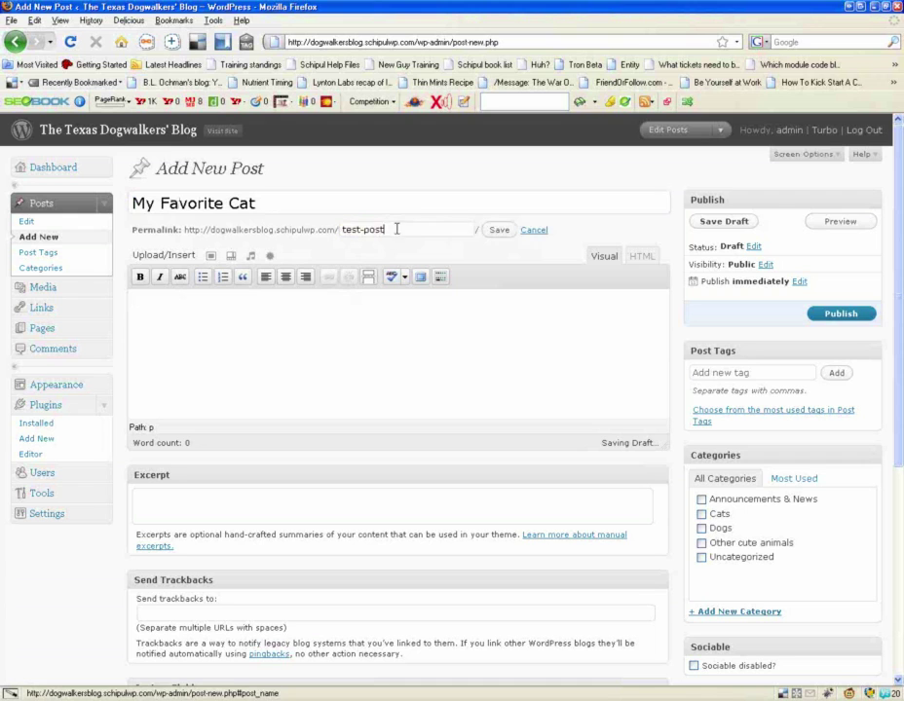
{"action": "left_click_drag", "start_coordinate": [342, 230], "coordinate": [413, 225]}
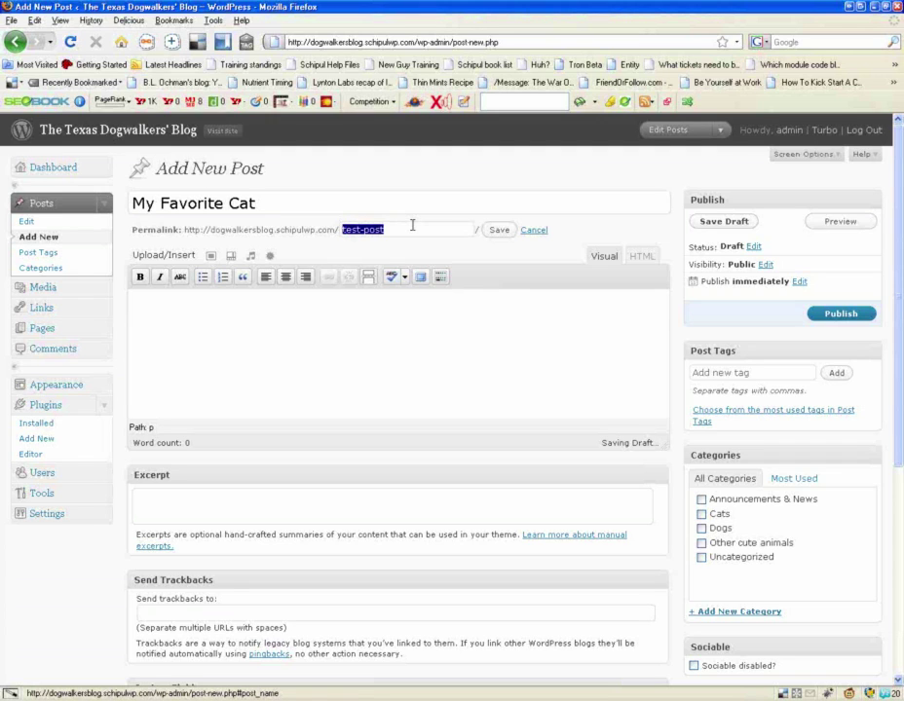
{"action": "type", "text": "favorite-cat"}
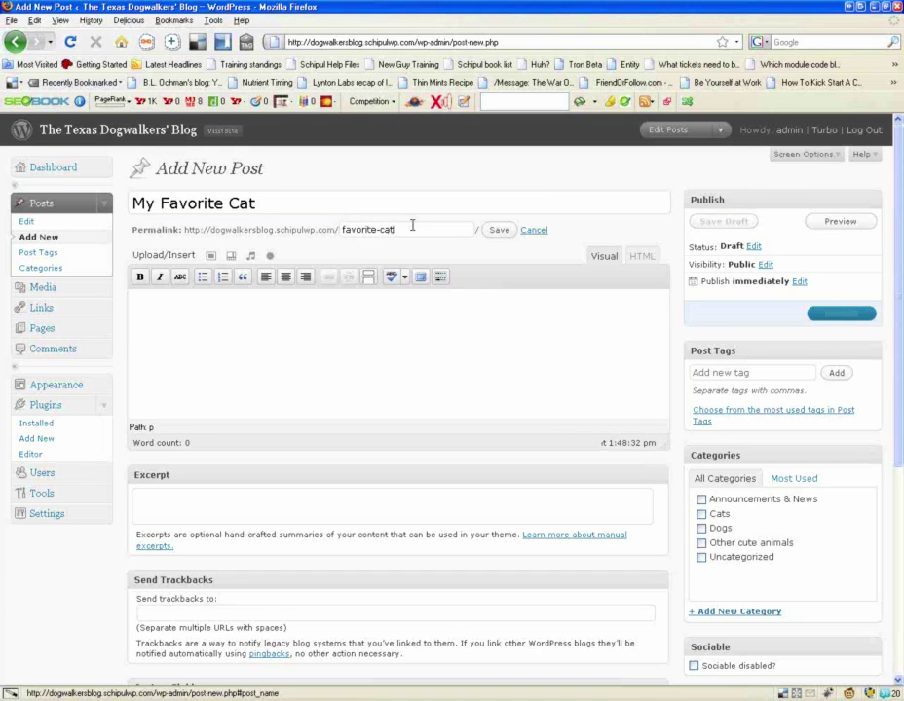
{"action": "left_click", "coordinate": [499, 230]}
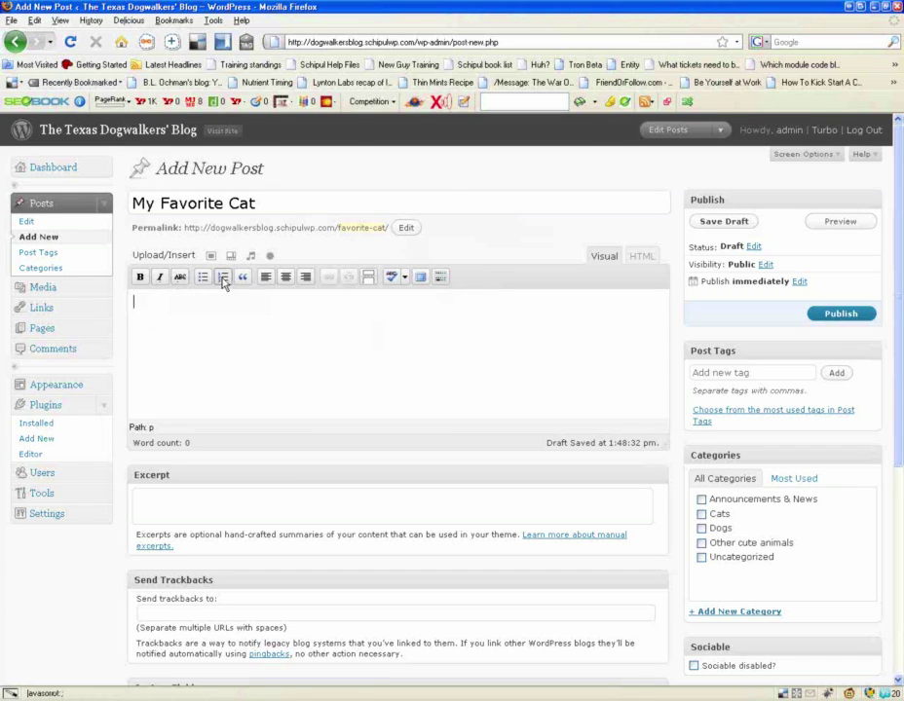
Step: Examine the editor's extra row of formatting tools and its HTML view, ending back in visual editing
{"action": "left_click", "coordinate": [440, 278]}
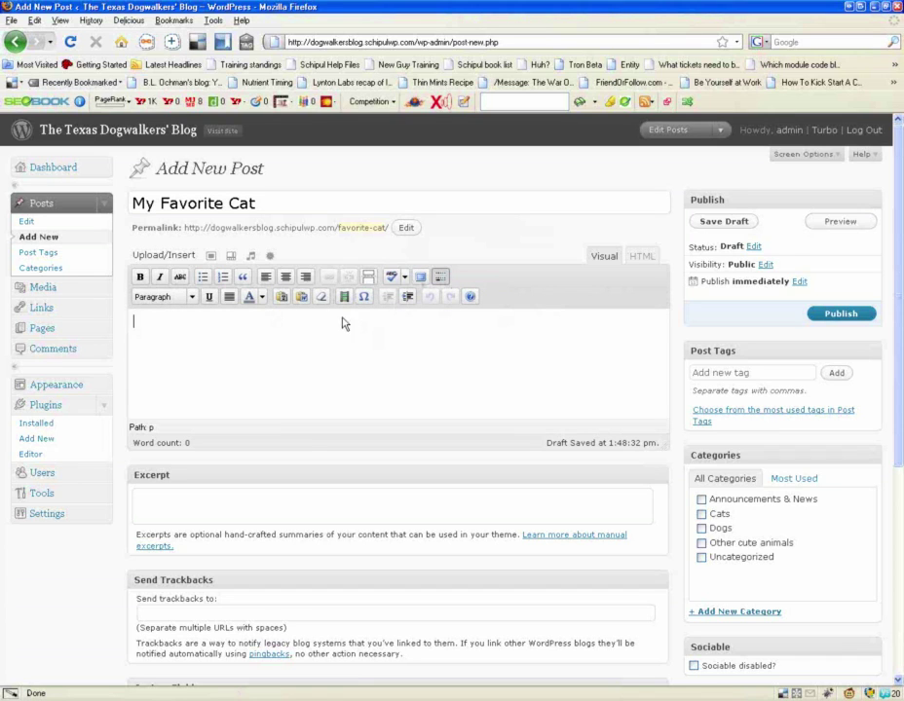
{"action": "left_click", "coordinate": [440, 278]}
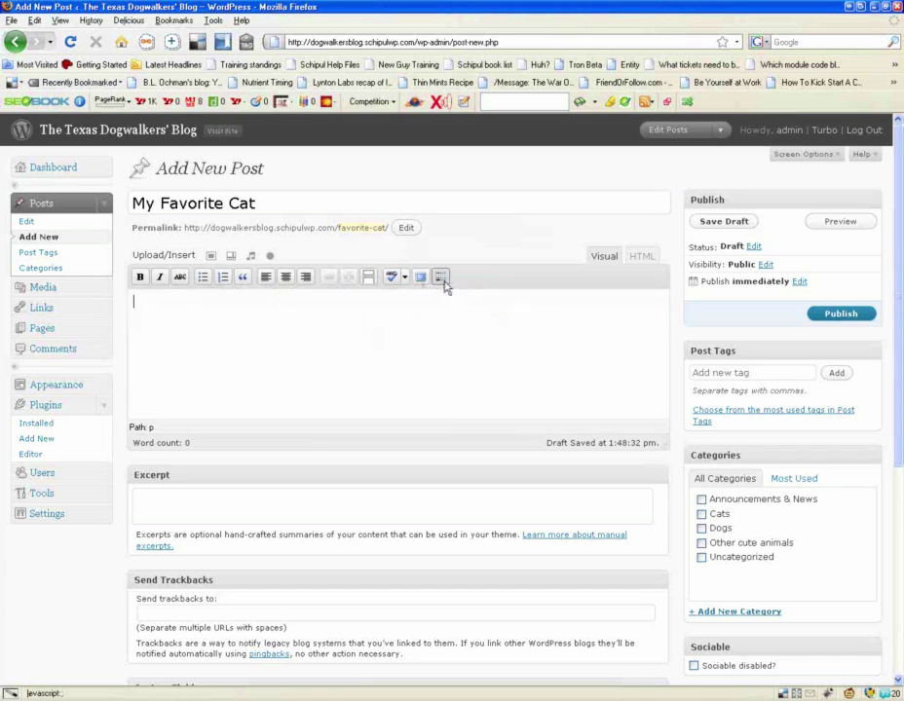
{"action": "left_click", "coordinate": [440, 279]}
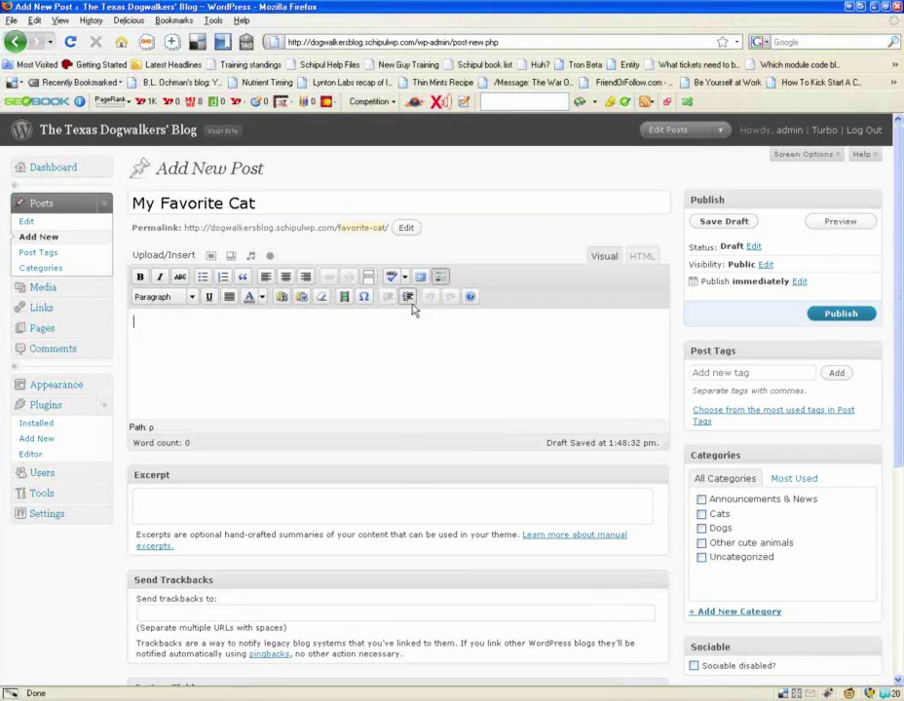
{"action": "left_click", "coordinate": [441, 279]}
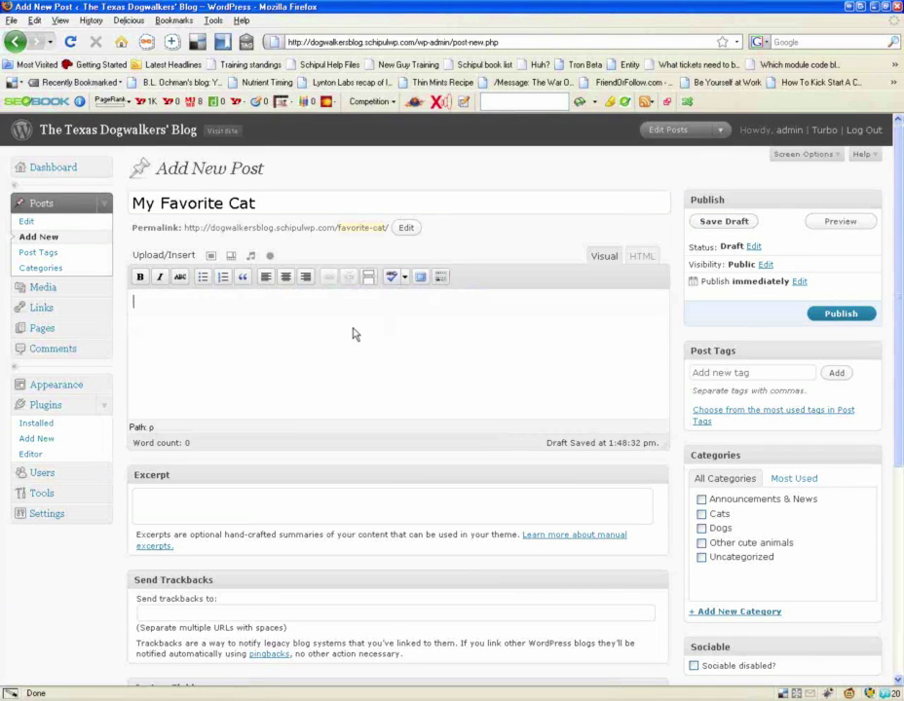
{"action": "left_click", "coordinate": [642, 257]}
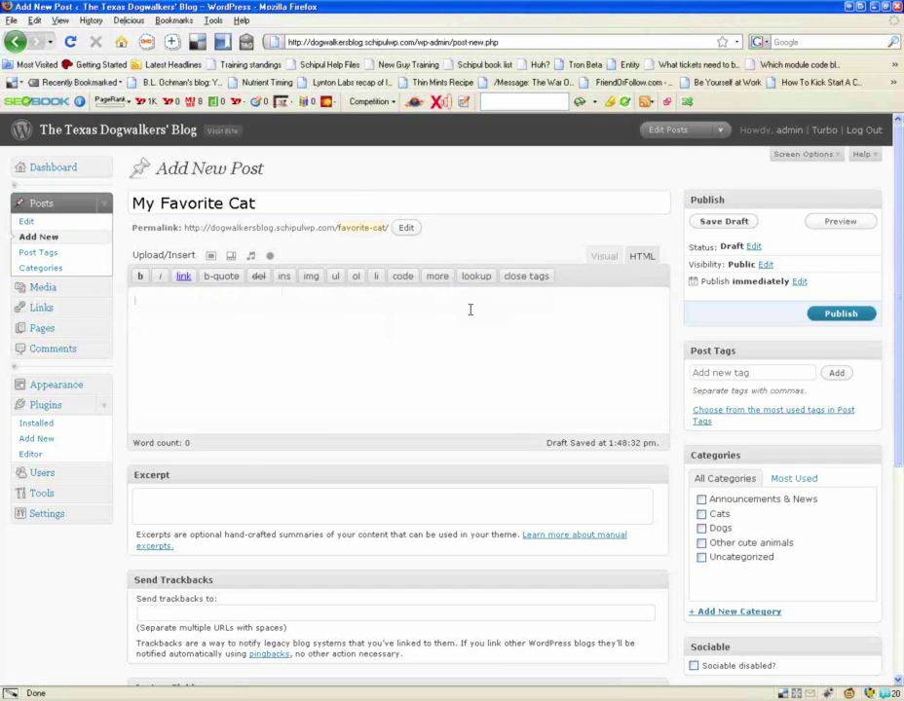
{"action": "left_click", "coordinate": [600, 256]}
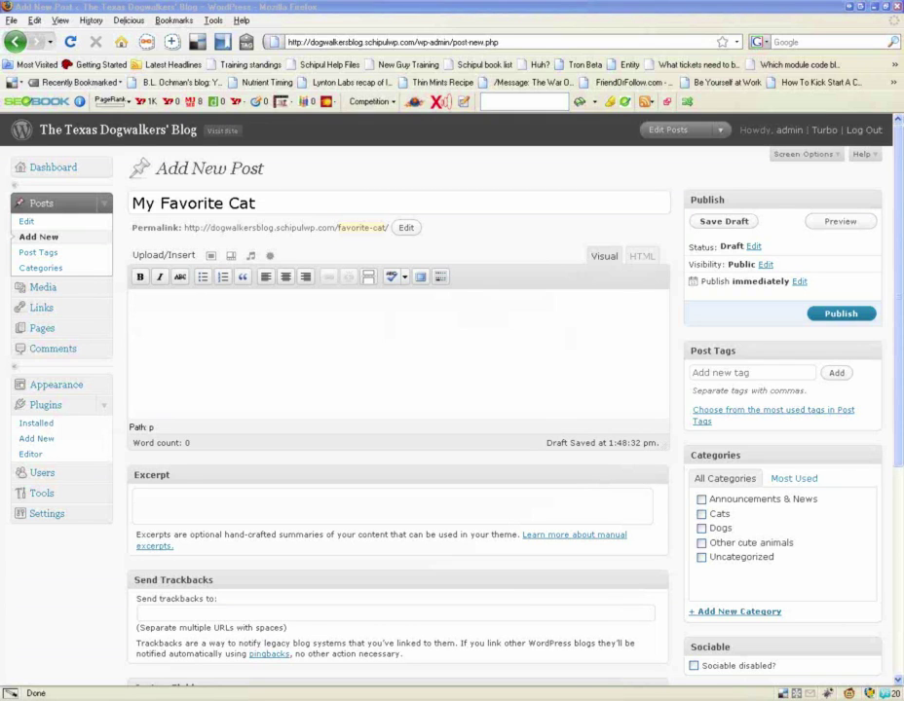
Step: Paste the copied Lorem ipsum text into the post body and bold its opening words "Lorem ipsum"
{"action": "key", "text": "ctrl+v"}
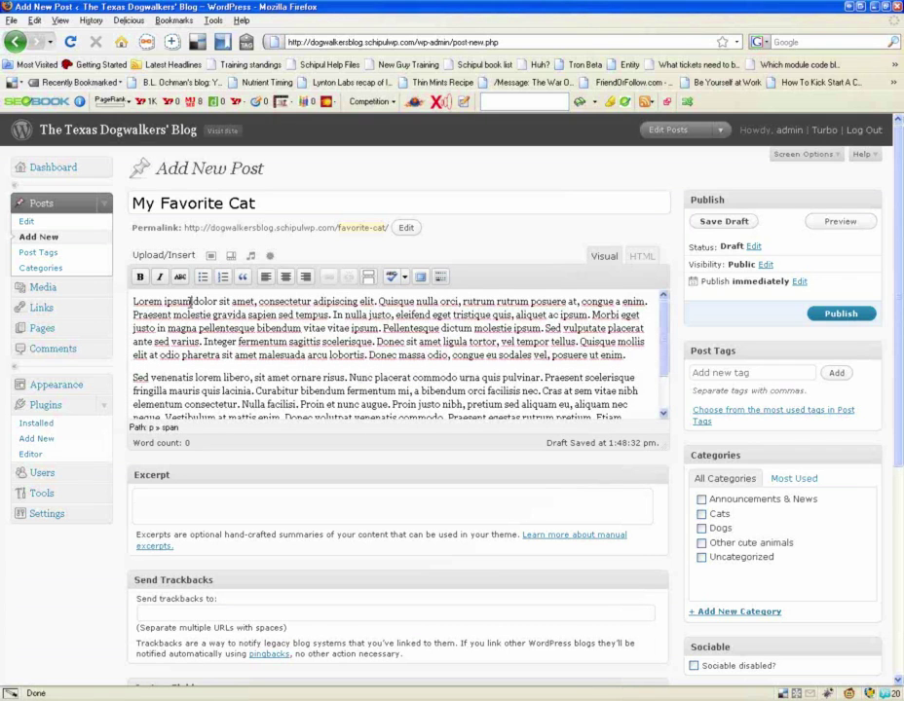
{"action": "left_click_drag", "start_coordinate": [190, 305], "coordinate": [134, 302]}
{"action": "left_click", "coordinate": [139, 276]}
{"action": "left_click", "coordinate": [371, 373]}
Step: Italicize the first paragraph's last sentence, "Donec massa odio, congue eu sodales vel, posuere ut enim."
{"action": "left_click_drag", "start_coordinate": [435, 357], "coordinate": [207, 369]}
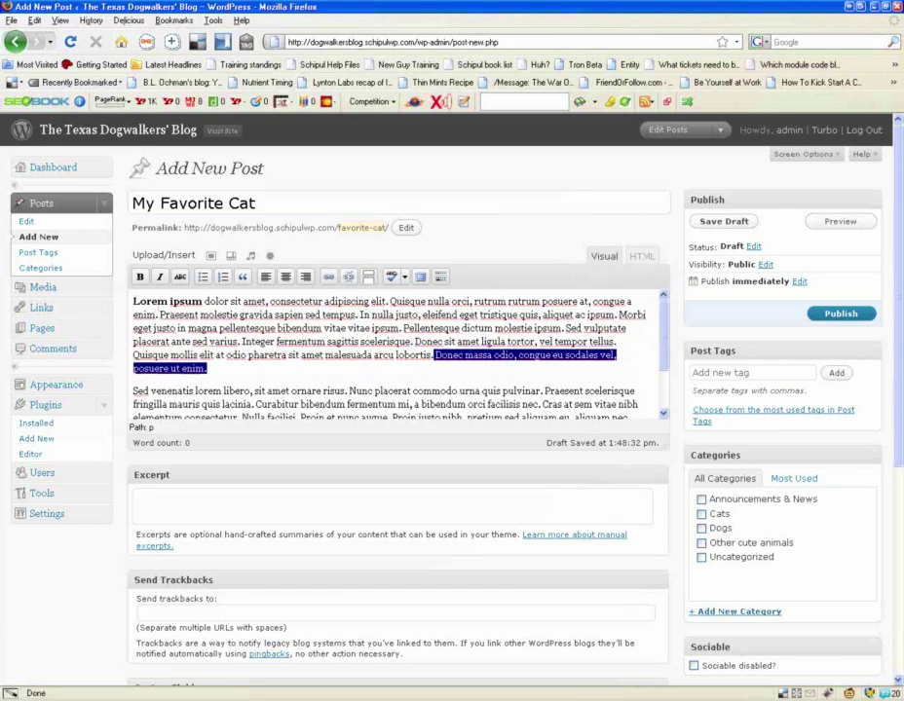
{"action": "left_click", "coordinate": [160, 277]}
{"action": "left_click", "coordinate": [233, 370]}
Step: Split the second paragraph after "Nulla facilisi." and format the part starting "Sed venenatis" as a blockquote
{"action": "scroll", "coordinate": [231, 370], "scroll_direction": "down", "scroll_amount": 2}
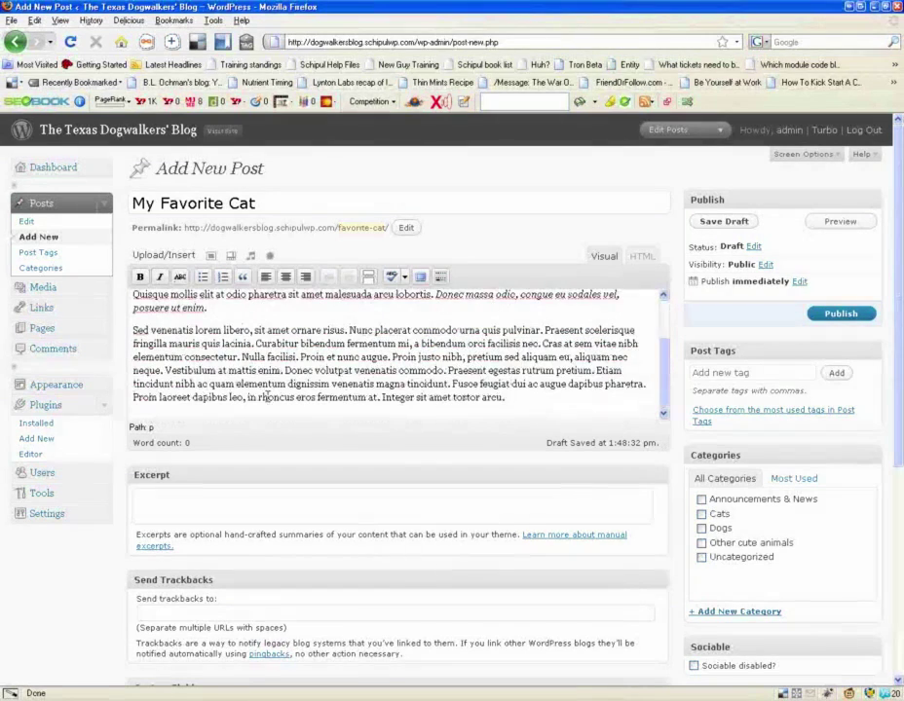
{"action": "left_click", "coordinate": [301, 357]}
{"action": "key", "text": "Return"}
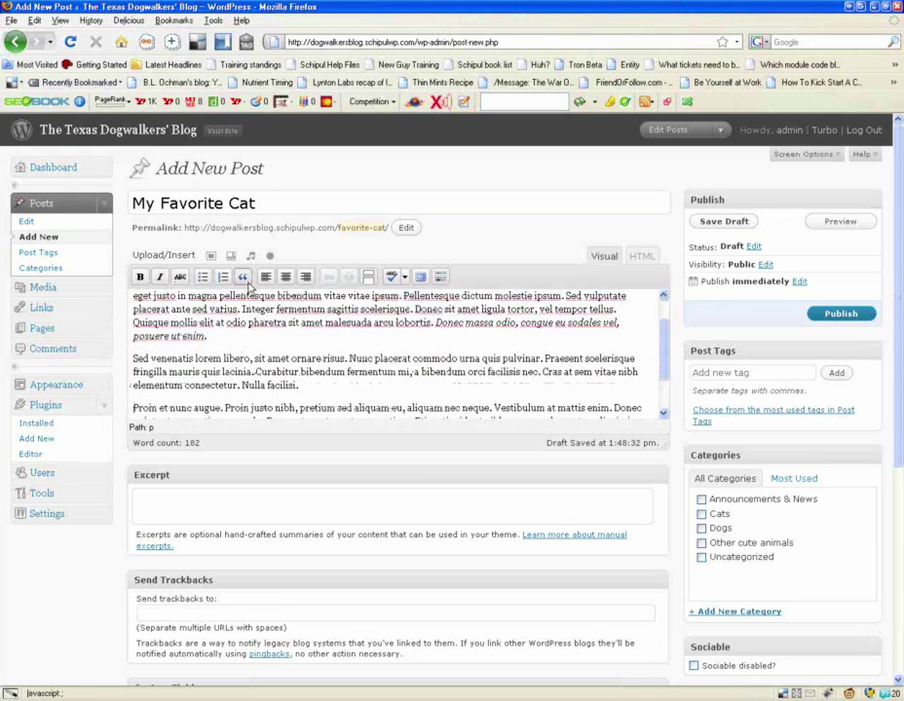
{"action": "left_click_drag", "start_coordinate": [298, 385], "coordinate": [138, 358]}
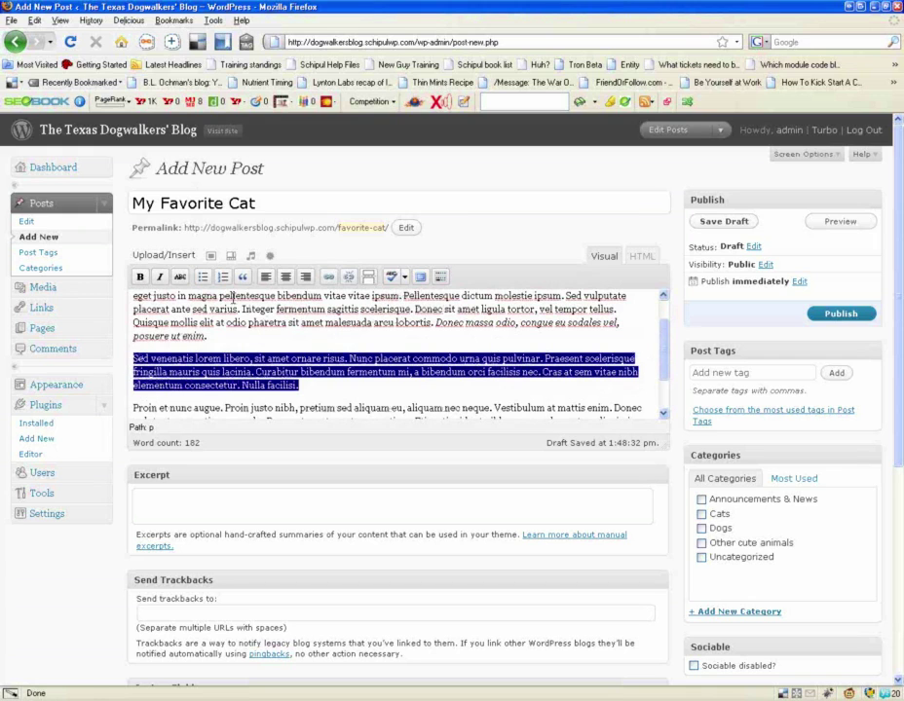
{"action": "key", "text": "alt+shift+q"}
{"action": "left_click", "coordinate": [264, 359]}
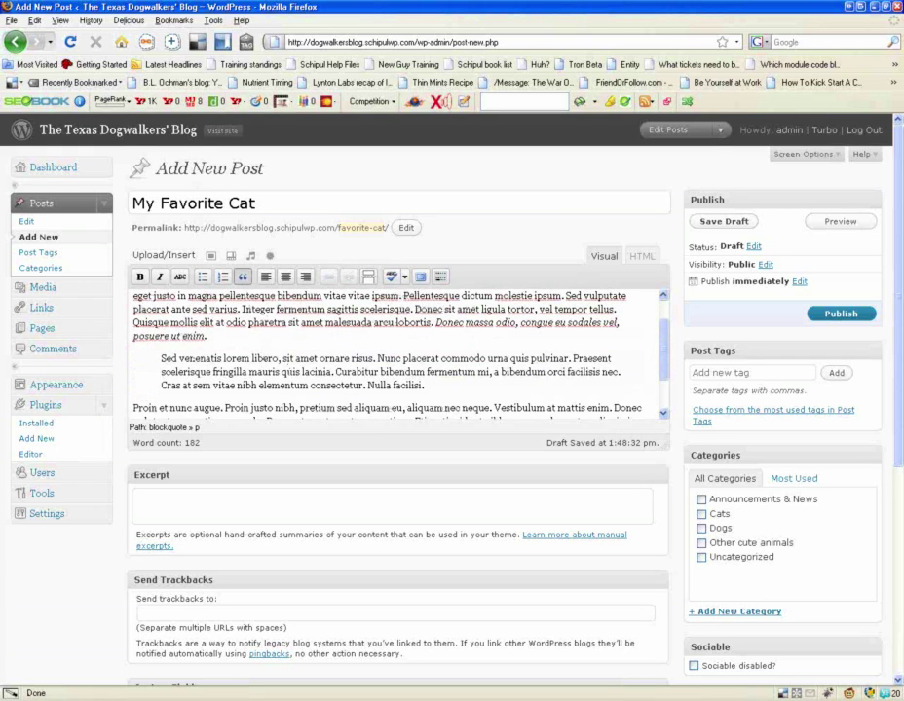
{"action": "scroll", "coordinate": [263, 359], "scroll_direction": "down", "scroll_amount": 1}
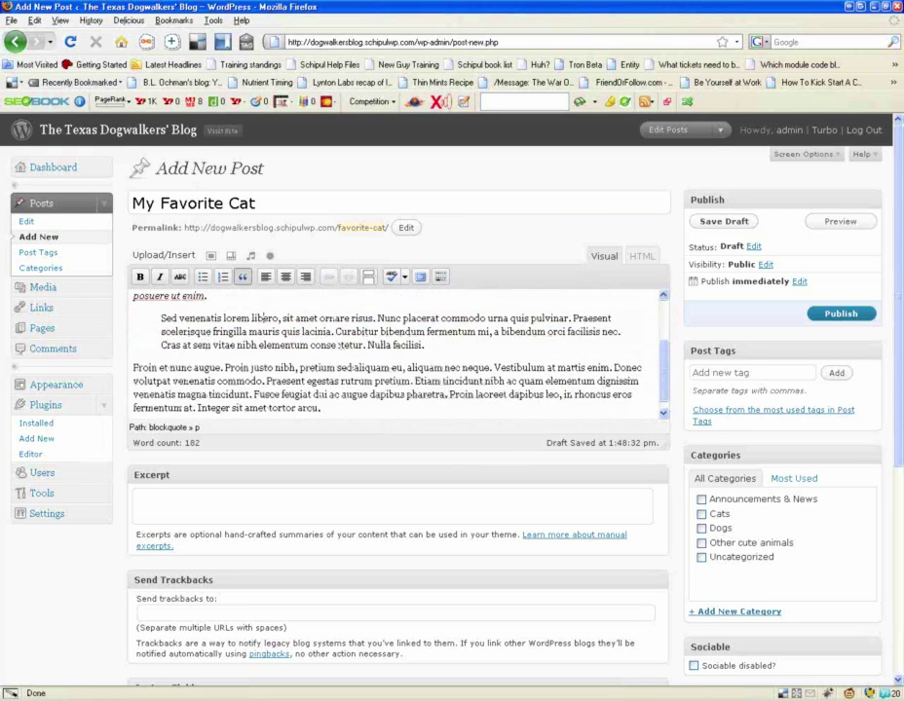
{"action": "scroll", "coordinate": [263, 359], "scroll_direction": "up", "scroll_amount": 1}
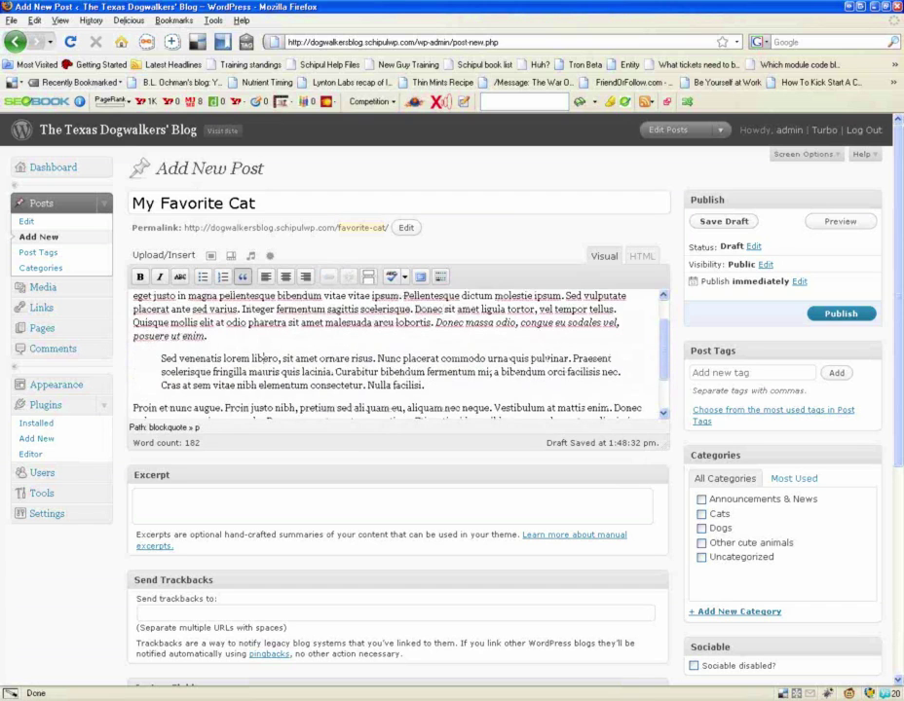
{"action": "scroll", "coordinate": [263, 358], "scroll_direction": "down", "scroll_amount": 2}
{"action": "scroll", "coordinate": [273, 383], "scroll_direction": "down", "scroll_amount": 1}
{"action": "scroll", "coordinate": [273, 383], "scroll_direction": "up", "scroll_amount": 1}
{"action": "left_click", "coordinate": [339, 403]}
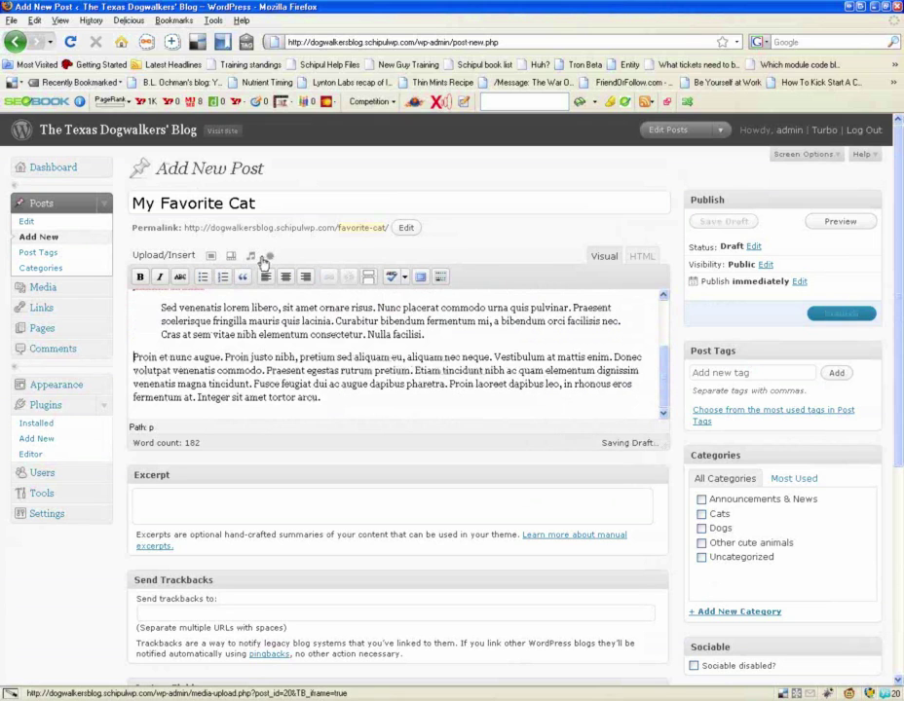
{"action": "left_click", "coordinate": [210, 264]}
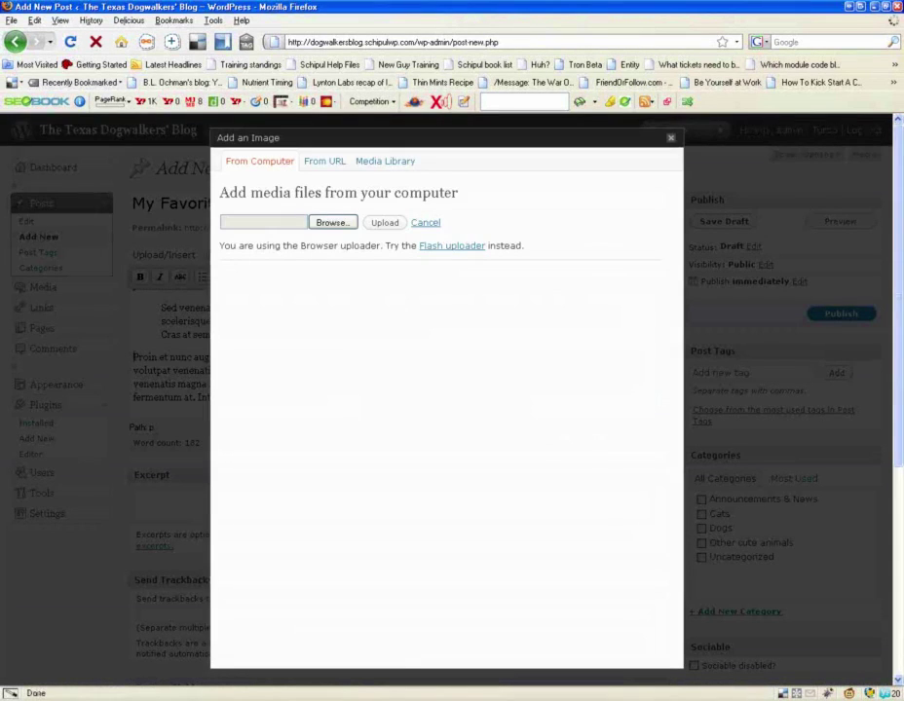
{"action": "left_click", "coordinate": [329, 223]}
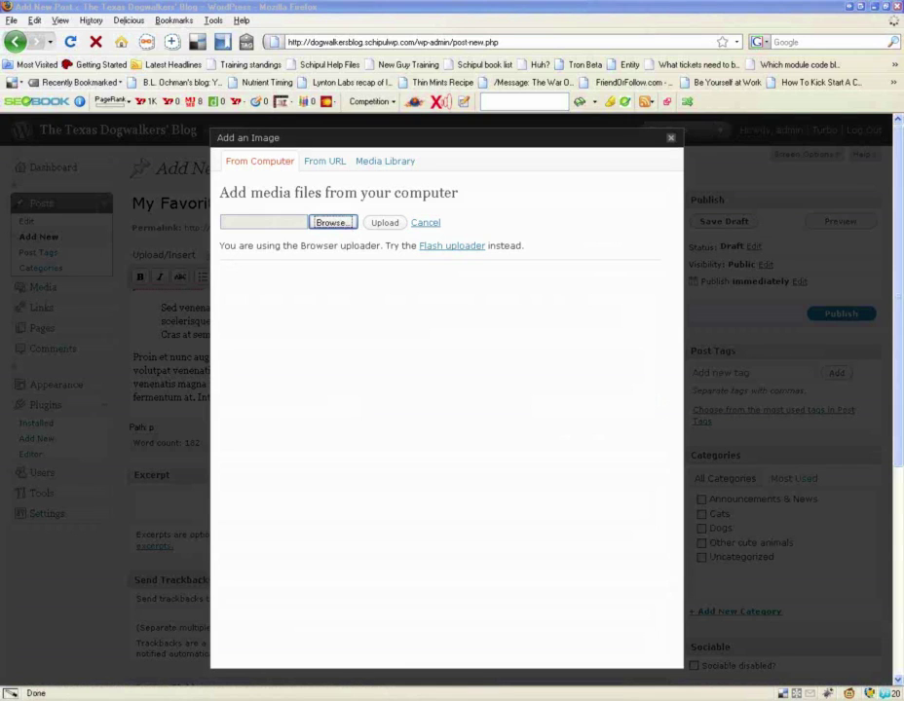
{"action": "key", "text": "Return"}
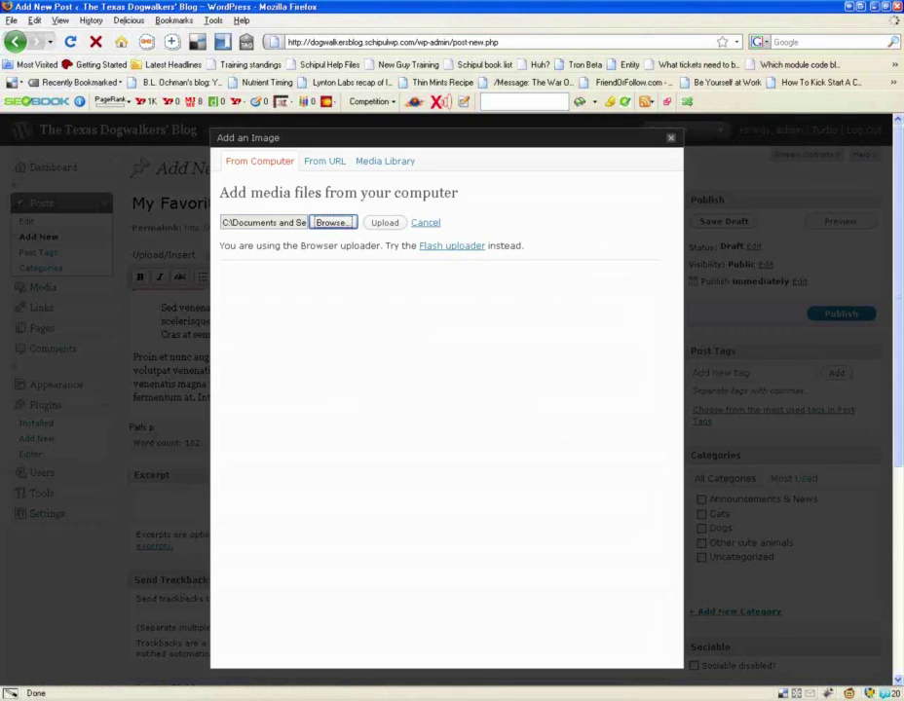
{"action": "left_click", "coordinate": [386, 224]}
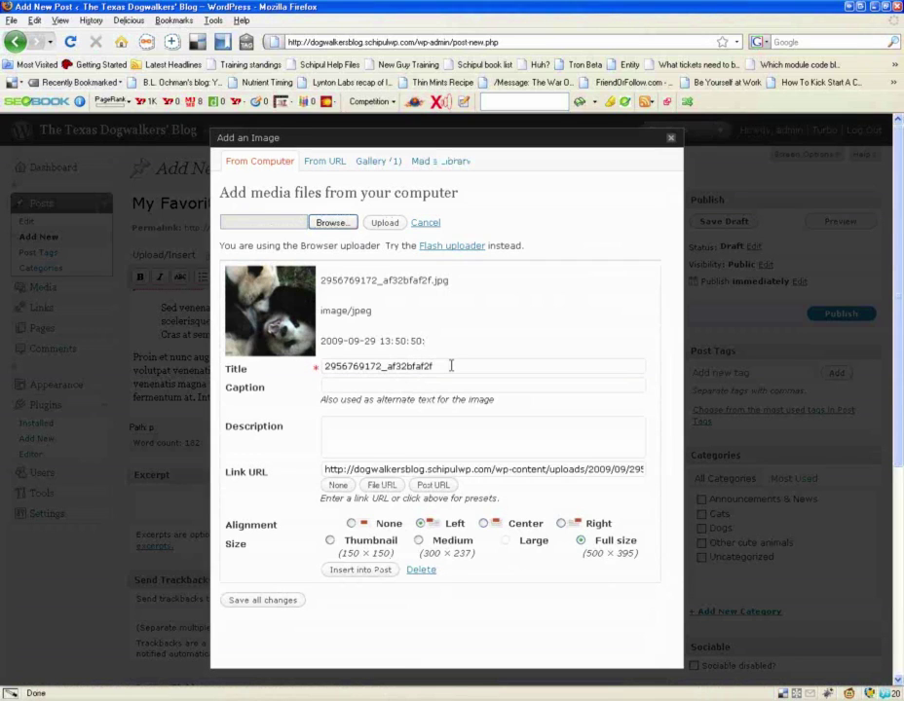
Step: Set the image title to "Panda party" and the caption to "Pandas at the zoo", and check its full link URL
{"action": "left_click_drag", "start_coordinate": [451, 365], "coordinate": [317, 363]}
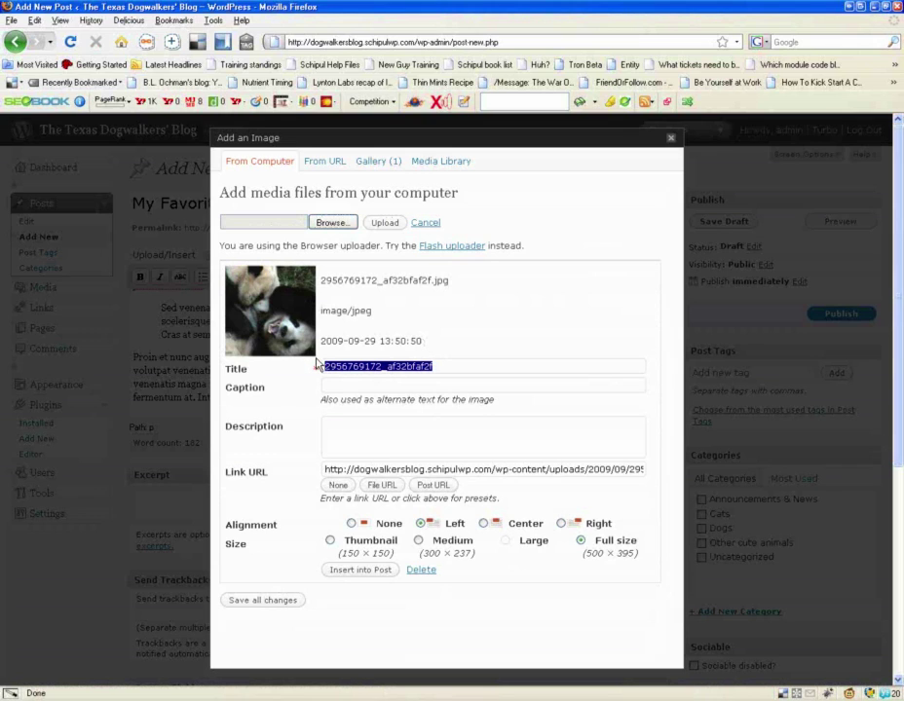
{"action": "type", "text": "Pand"}
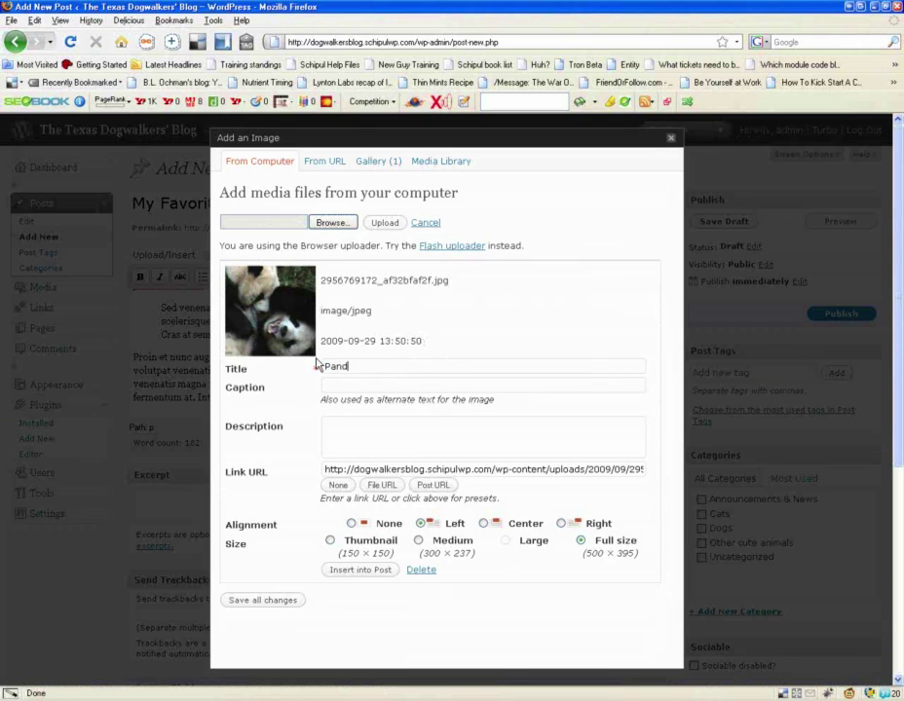
{"action": "type", "text": "a party"}
{"action": "type", "text": "Pandas at the zoo"}
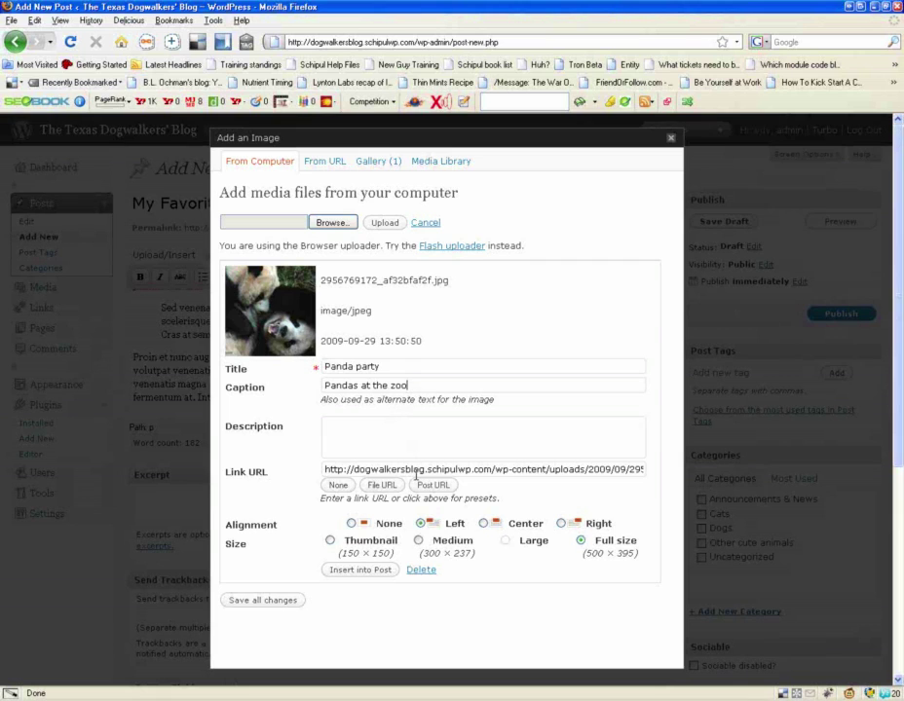
{"action": "left_click_drag", "start_coordinate": [324, 470], "coordinate": [671, 484]}
{"action": "left_click", "coordinate": [650, 476]}
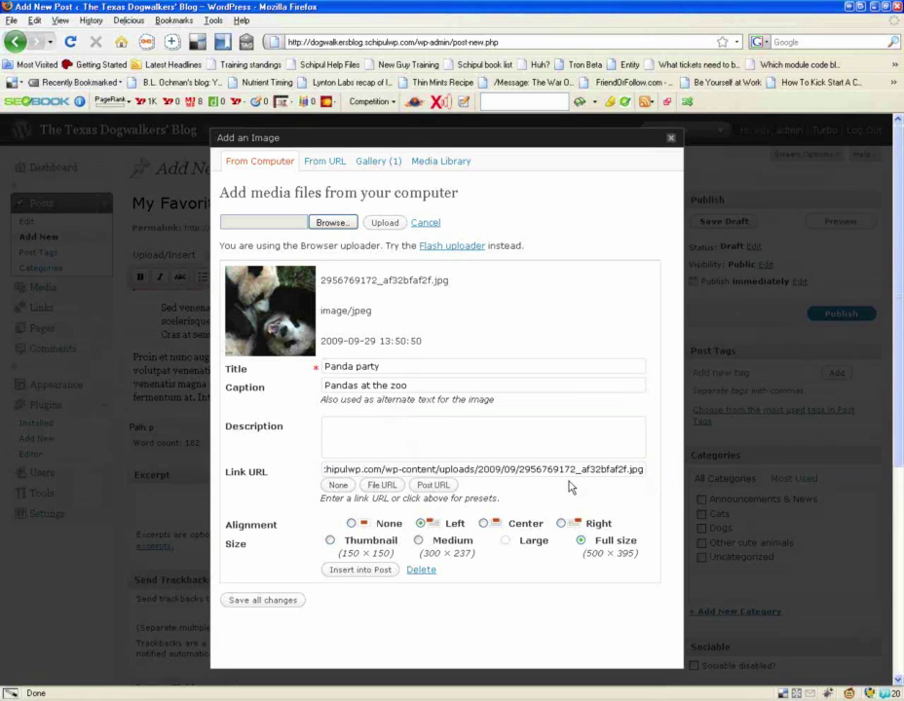
Step: Clear the panda image's link URL and insert the image into the post, left-aligned at full size
{"action": "left_click_drag", "start_coordinate": [645, 469], "coordinate": [258, 470]}
{"action": "left_click", "coordinate": [341, 486]}
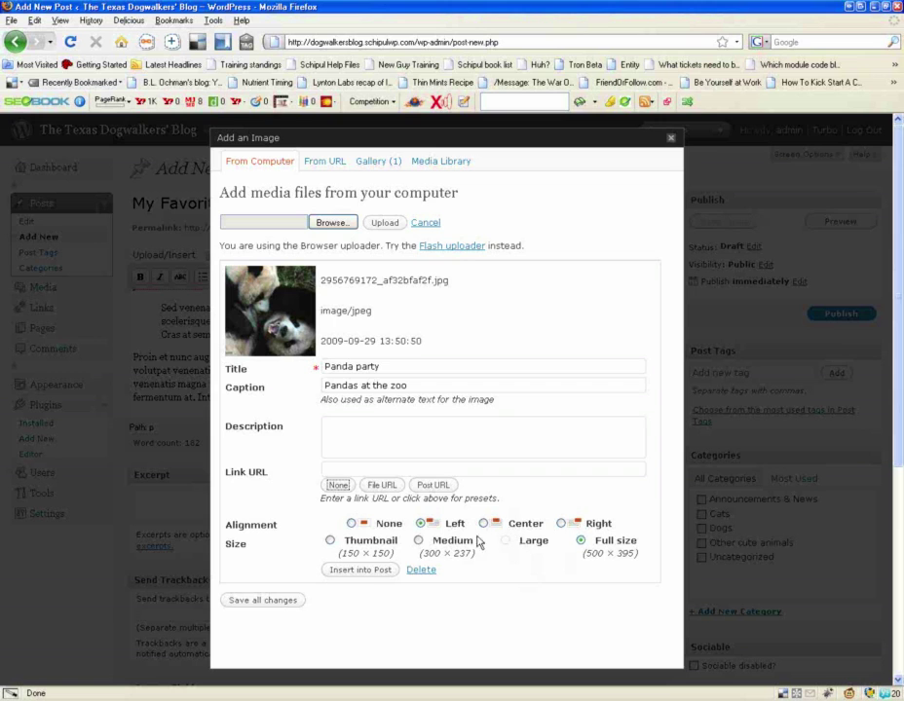
{"action": "left_click", "coordinate": [366, 571]}
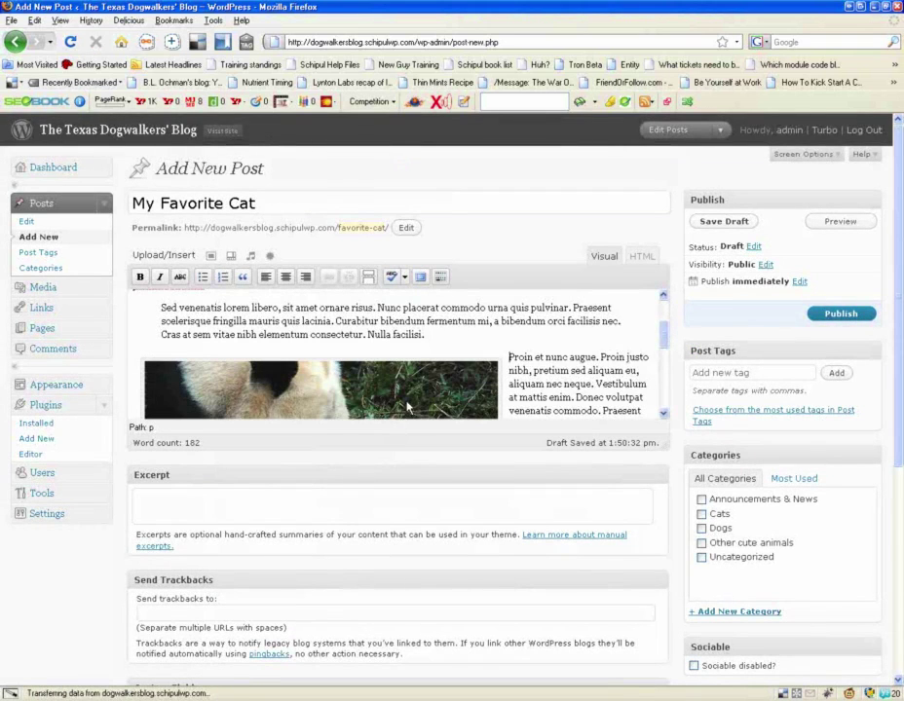
Step: Shrink the inserted panda image proportionally in the post body and view it together with its caption
{"action": "scroll", "coordinate": [299, 294], "scroll_direction": "down", "scroll_amount": 2}
{"action": "scroll", "coordinate": [548, 398], "scroll_direction": "up", "scroll_amount": 1}
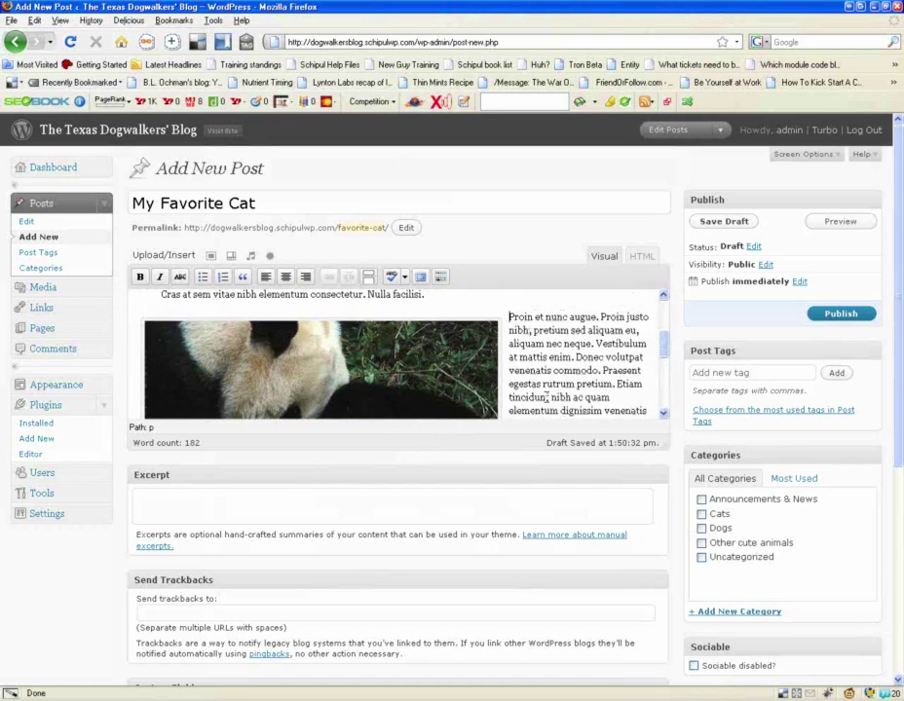
{"action": "left_click", "coordinate": [414, 377]}
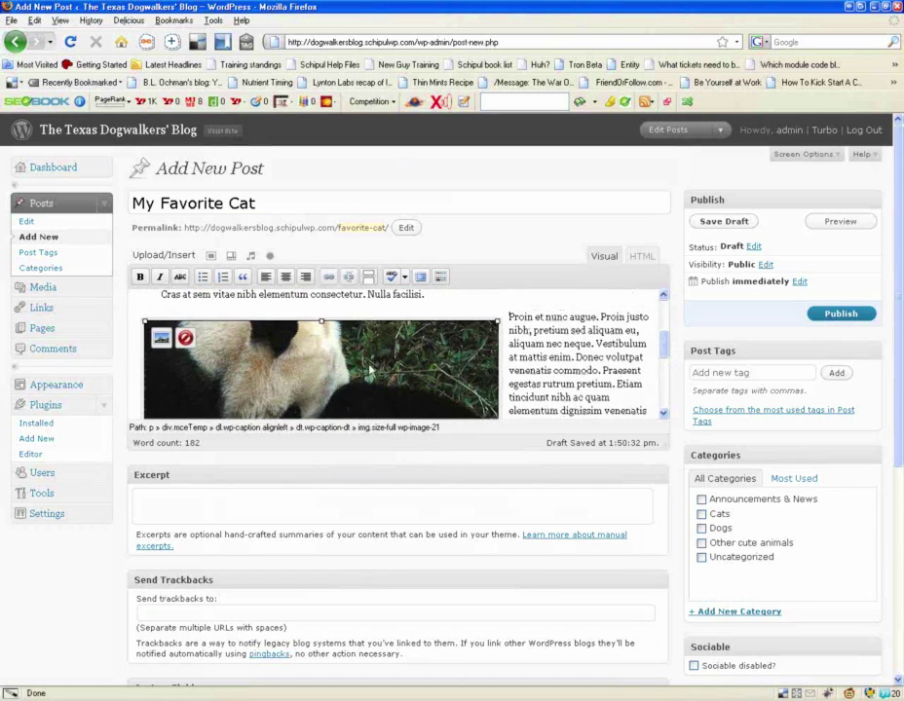
{"action": "scroll", "coordinate": [387, 359], "scroll_direction": "down", "scroll_amount": 1}
{"action": "scroll", "coordinate": [387, 359], "scroll_direction": "up", "scroll_amount": 1}
{"action": "left_click_drag", "start_coordinate": [498, 322], "coordinate": [403, 397]}
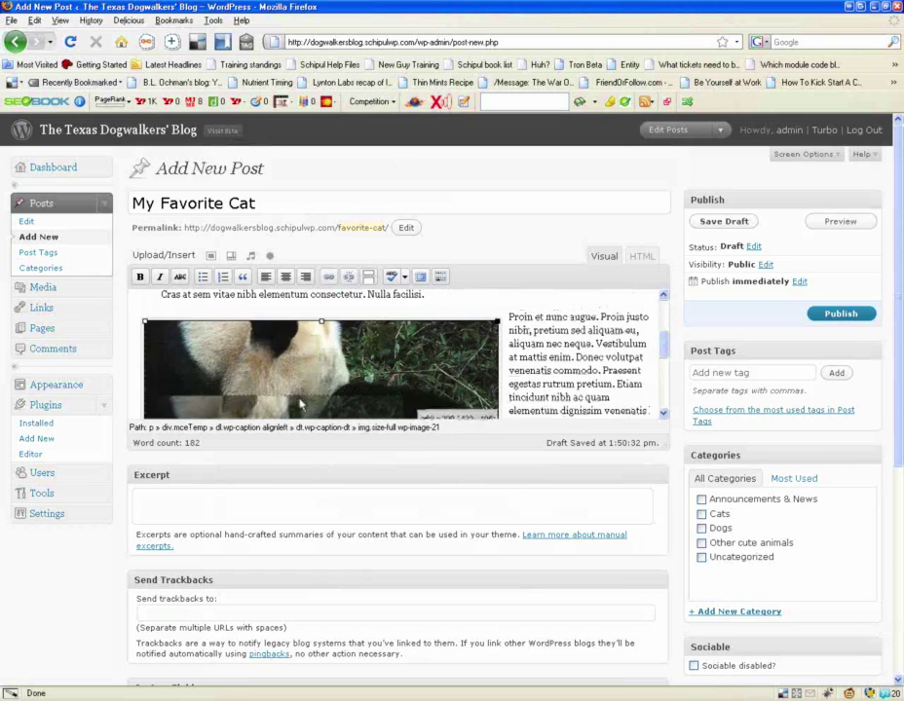
{"action": "scroll", "coordinate": [300, 407], "scroll_direction": "down", "scroll_amount": 3}
{"action": "scroll", "coordinate": [301, 403], "scroll_direction": "down", "scroll_amount": 2}
{"action": "scroll", "coordinate": [354, 395], "scroll_direction": "down", "scroll_amount": 1}
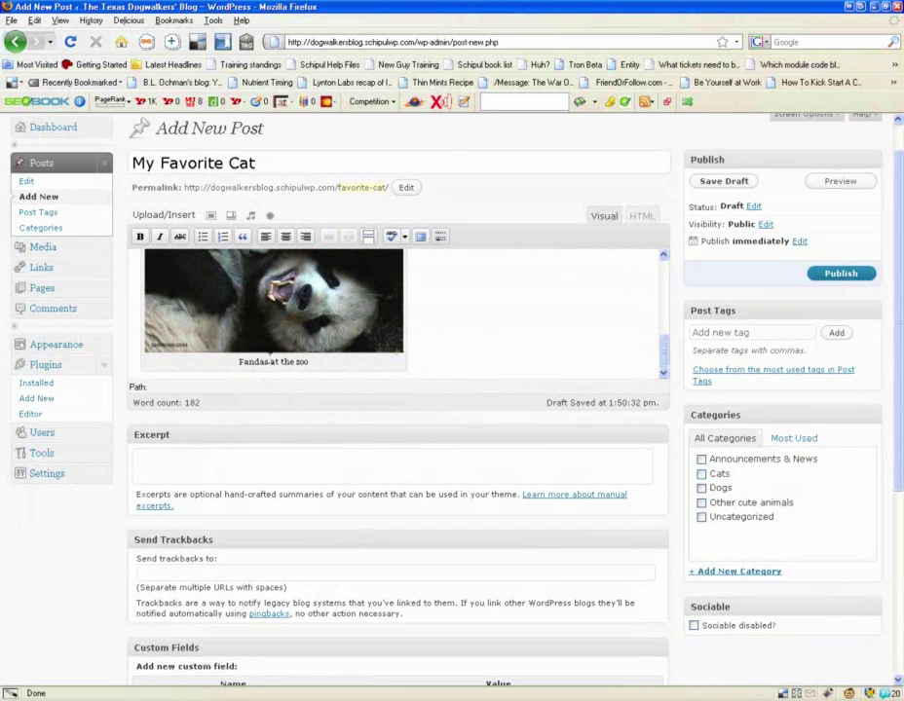
{"action": "scroll", "coordinate": [328, 365], "scroll_direction": "up", "scroll_amount": 2}
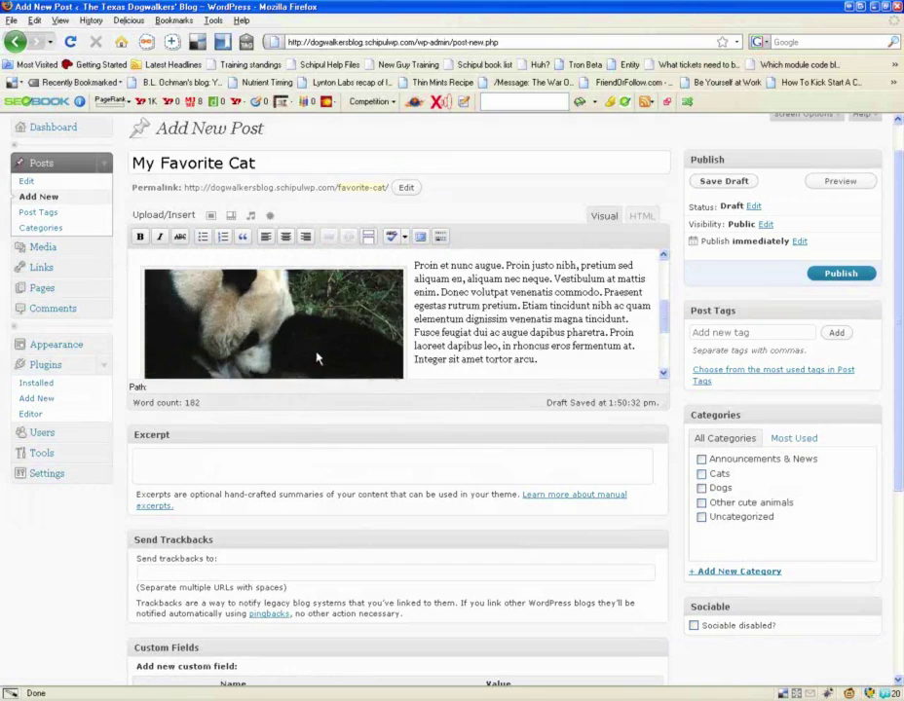
Step: Shrink the panda image further in two stages to about 188 × 148 pixels
{"action": "left_click", "coordinate": [385, 290]}
{"action": "left_click_drag", "start_coordinate": [403, 268], "coordinate": [295, 358]}
{"action": "left_click", "coordinate": [295, 359]}
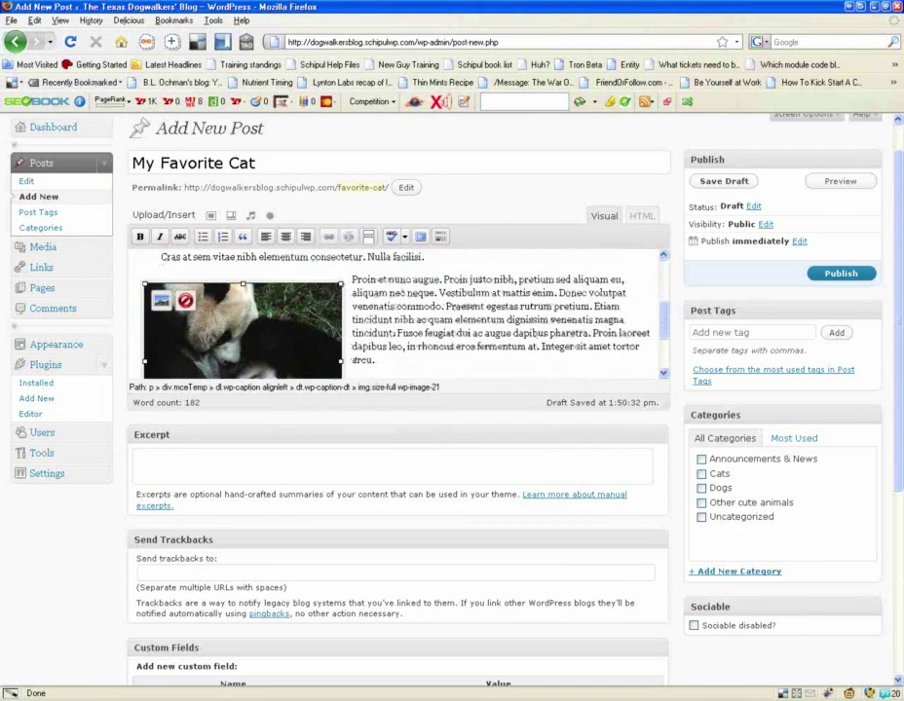
{"action": "left_click", "coordinate": [343, 290]}
{"action": "left_click", "coordinate": [341, 290]}
{"action": "left_click_drag", "start_coordinate": [341, 284], "coordinate": [248, 338]}
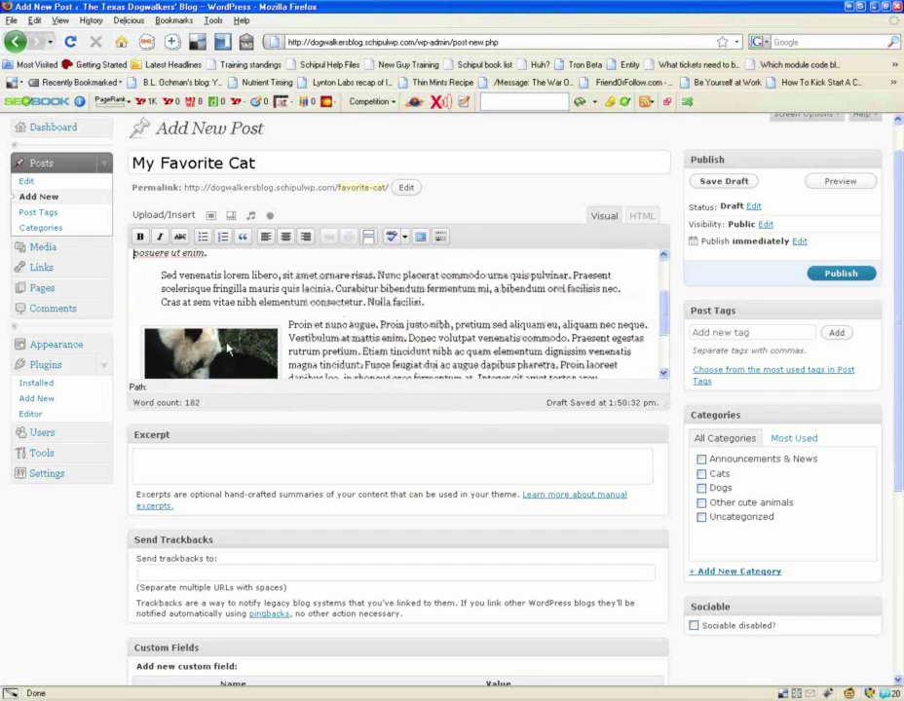
Step: Open the panda image's advanced settings and set its border to 1
{"action": "left_click", "coordinate": [185, 345]}
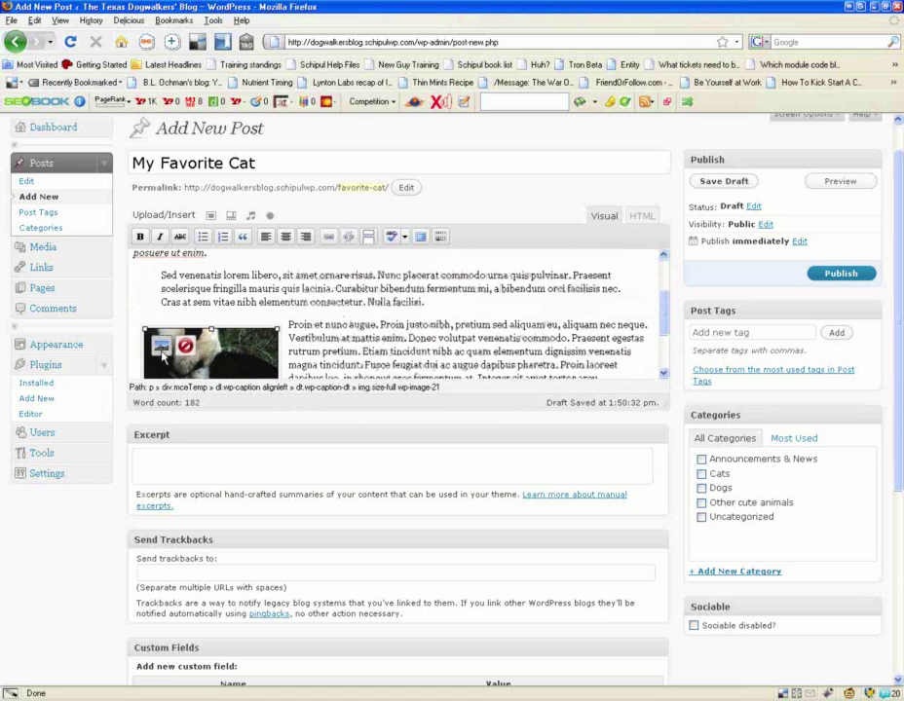
{"action": "left_click", "coordinate": [162, 345]}
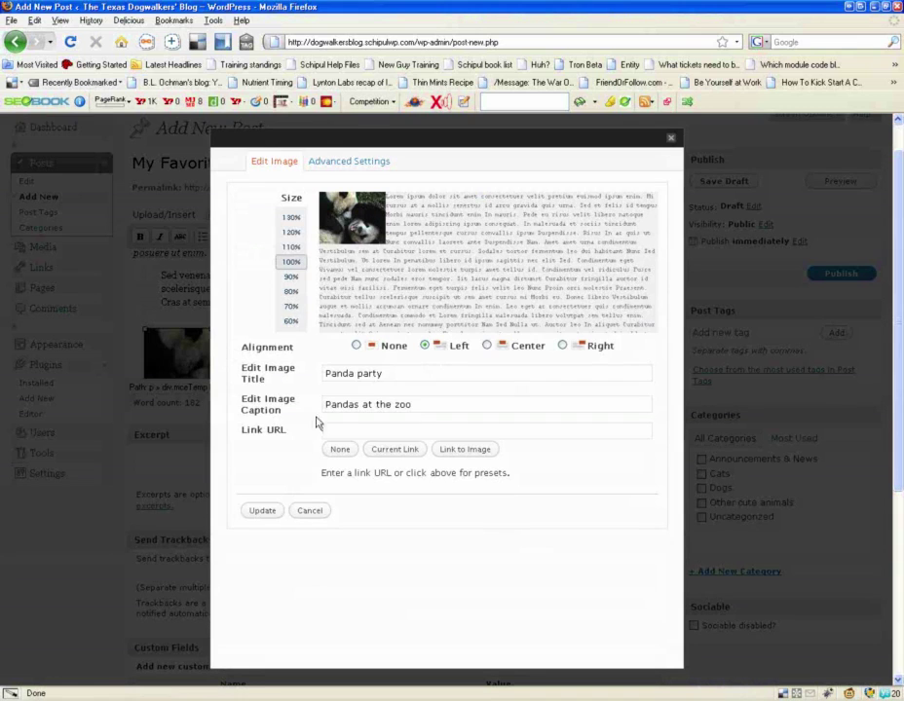
{"action": "left_click", "coordinate": [355, 165]}
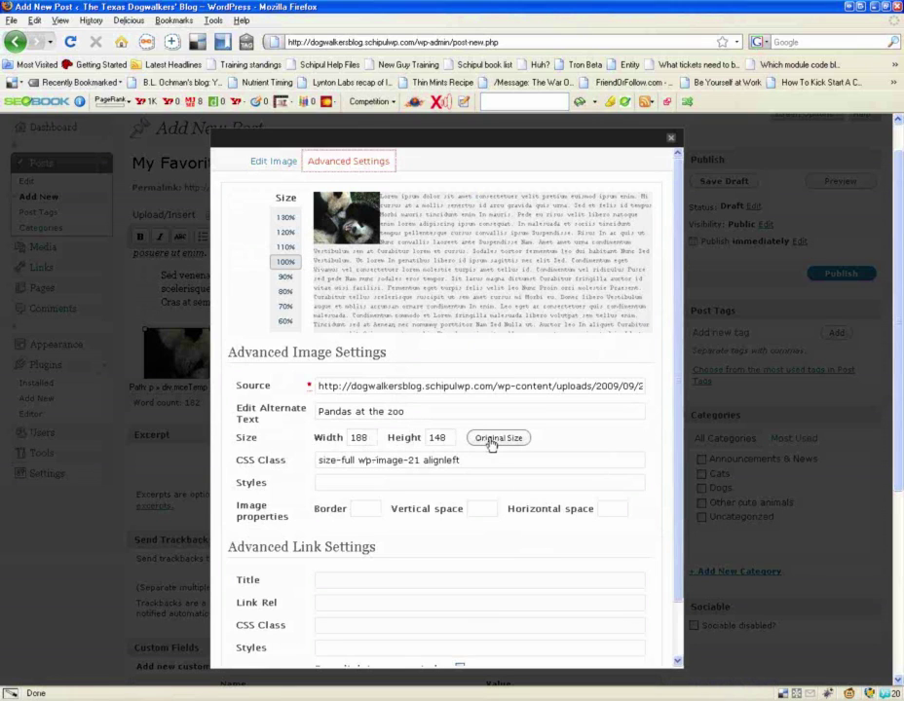
{"action": "left_click", "coordinate": [368, 508]}
{"action": "type", "text": "1"}
{"action": "left_click", "coordinate": [364, 526]}
Step: Set the image's vertical space and horizontal space to 10 each and update the image
{"action": "left_click", "coordinate": [487, 512]}
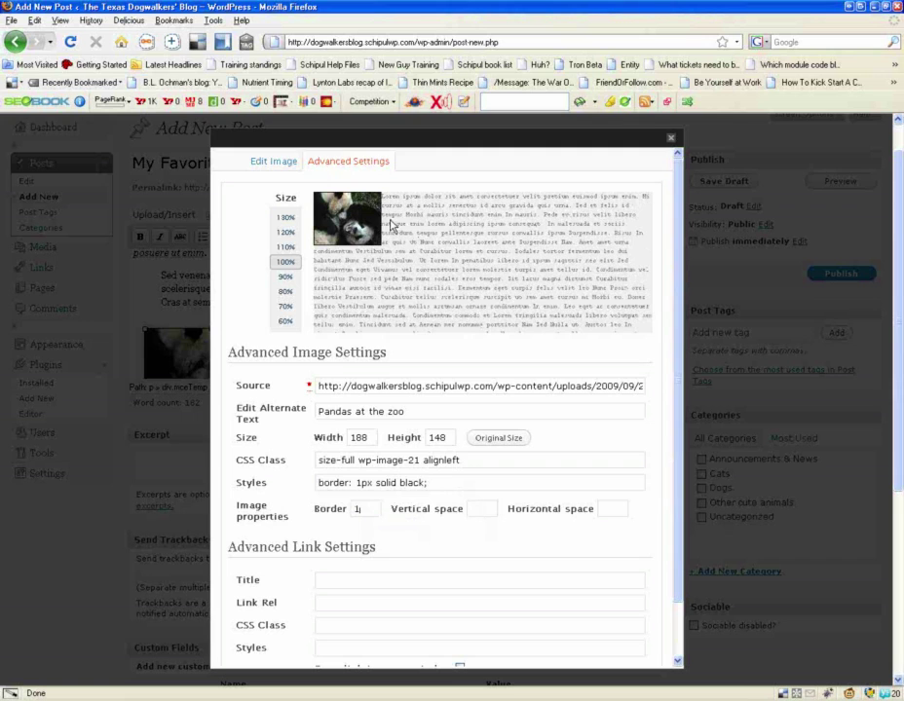
{"action": "left_click", "coordinate": [493, 510]}
{"action": "left_click", "coordinate": [479, 524]}
{"action": "left_click", "coordinate": [615, 510]}
{"action": "type", "text": "10"}
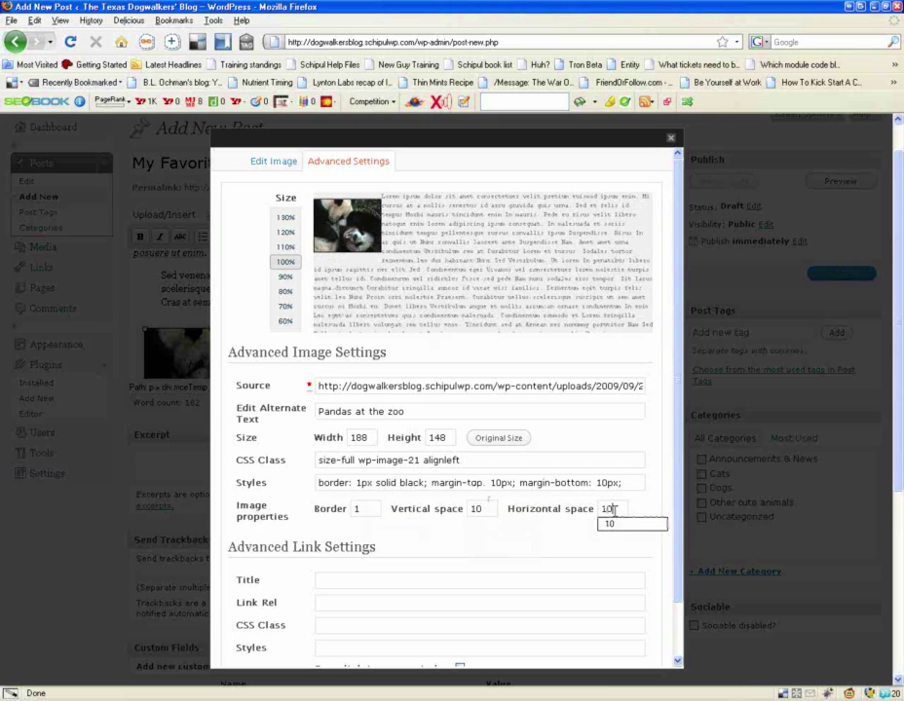
{"action": "left_click", "coordinate": [620, 527]}
{"action": "left_click", "coordinate": [637, 533]}
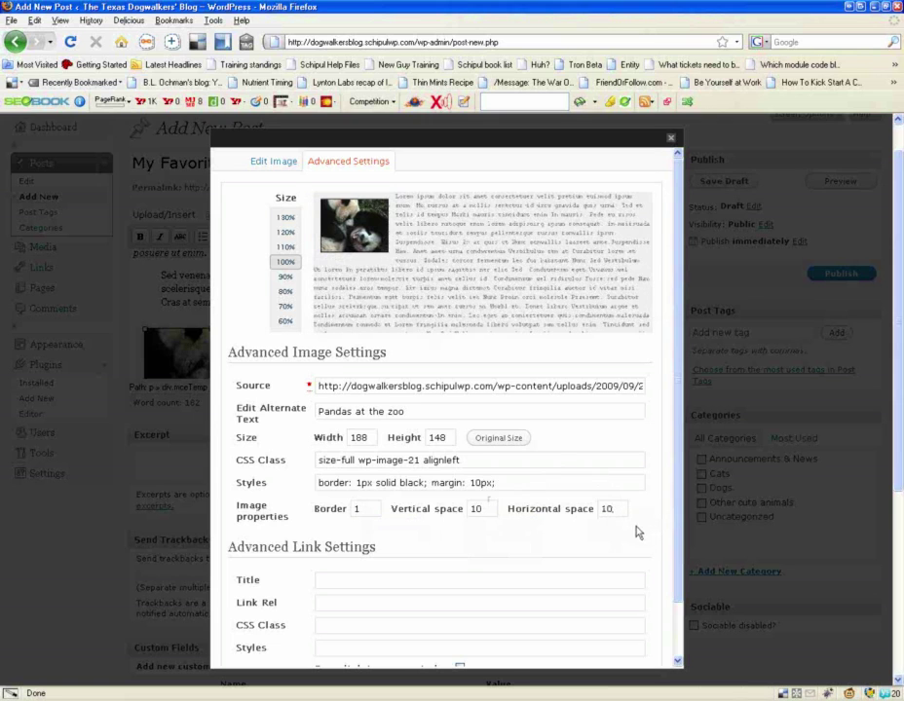
{"action": "scroll", "coordinate": [624, 509], "scroll_direction": "down", "scroll_amount": 2}
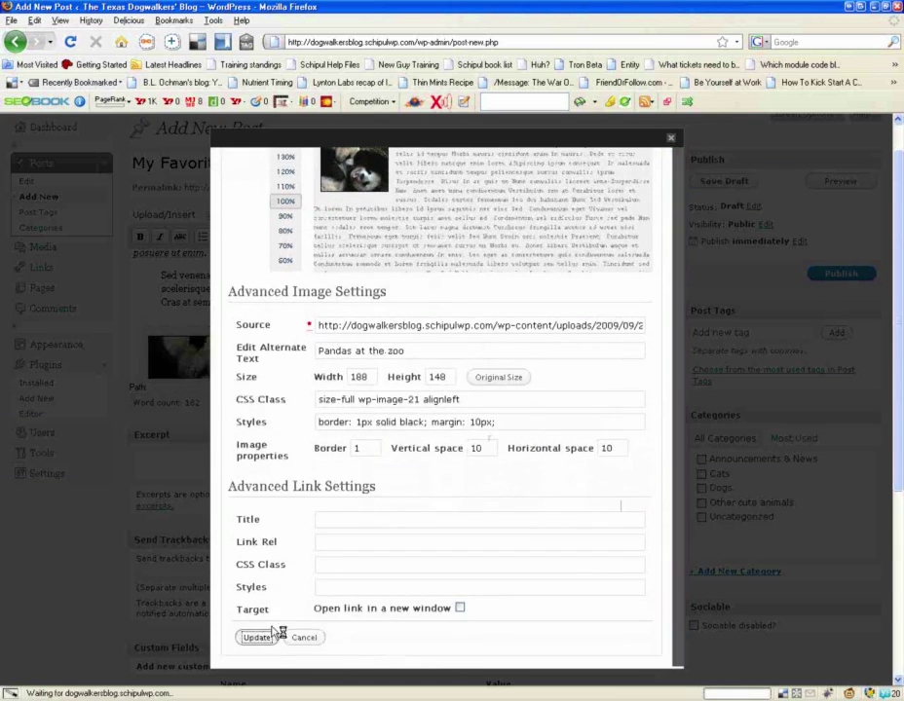
{"action": "left_click", "coordinate": [256, 637]}
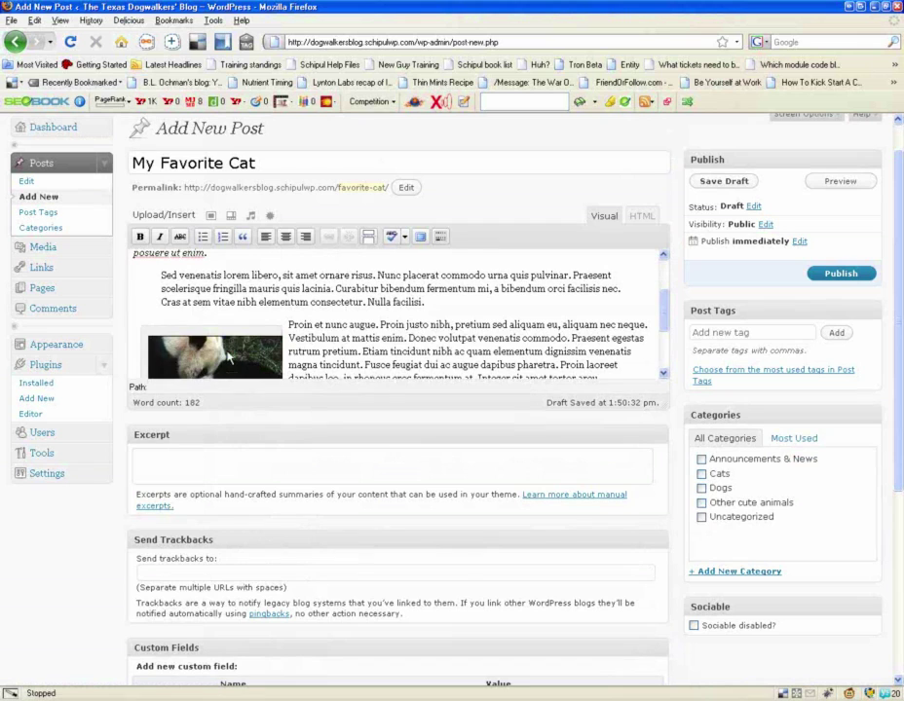
Step: Check the panda image's border, spacing and caption in the post body
{"action": "left_click", "coordinate": [189, 353]}
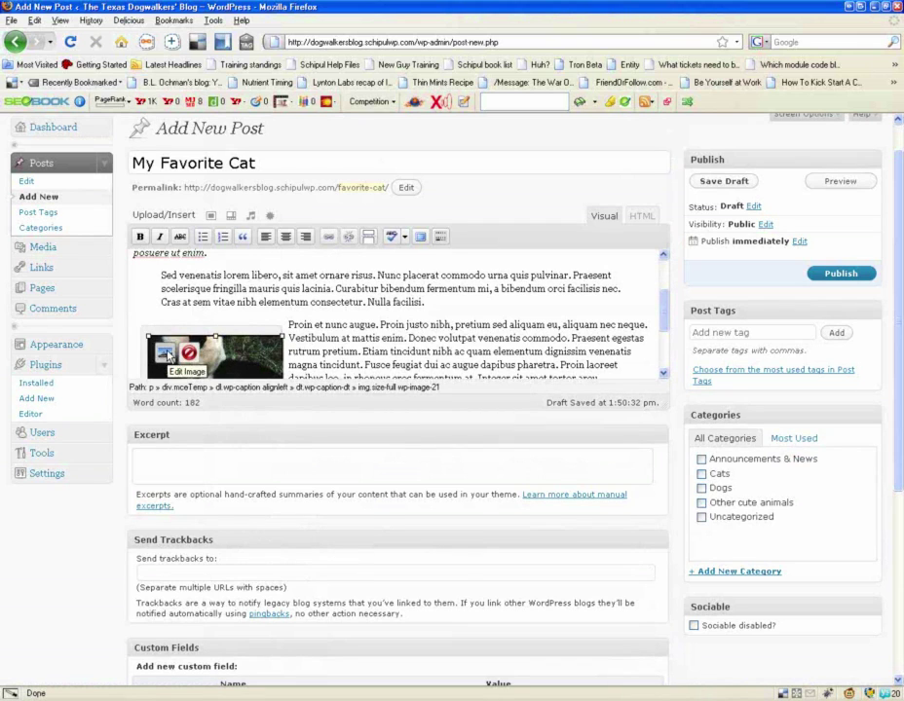
{"action": "left_click", "coordinate": [362, 354]}
{"action": "scroll", "coordinate": [362, 357], "scroll_direction": "down", "scroll_amount": 2}
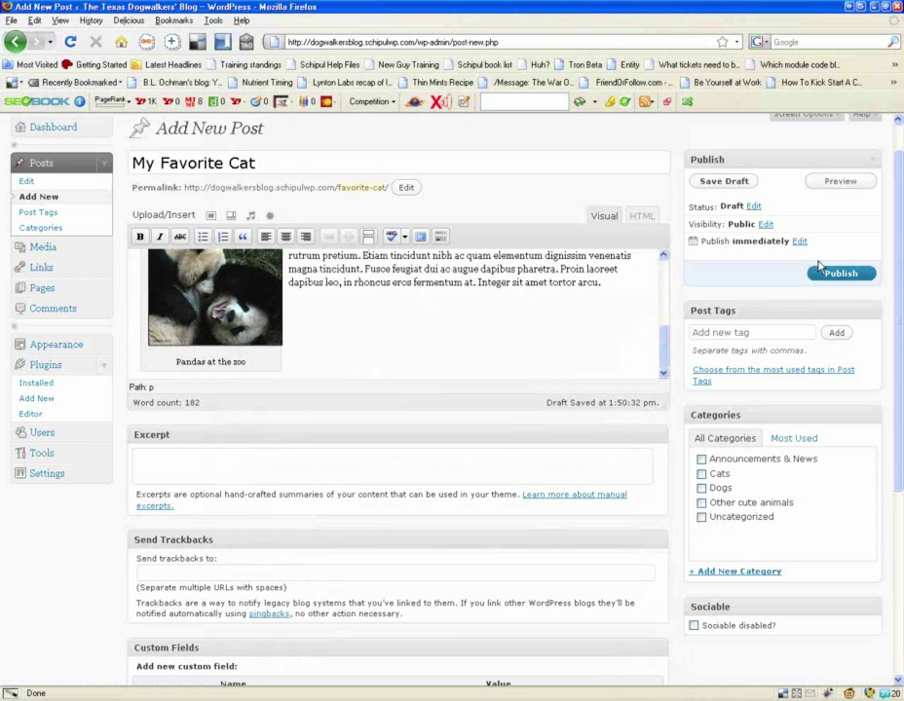
{"action": "scroll", "coordinate": [390, 312], "scroll_direction": "up", "scroll_amount": 5}
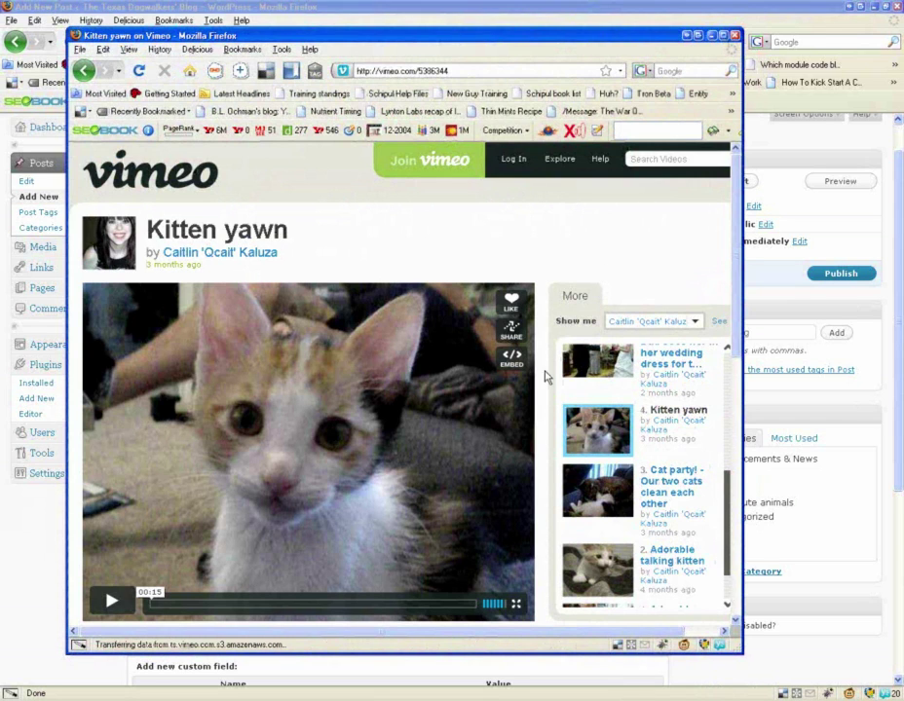
Step: On the Vimeo page of the "Kitten yawn" video, open the embed code and expand its customization options
{"action": "scroll", "coordinate": [534, 397], "scroll_direction": "down", "scroll_amount": 2}
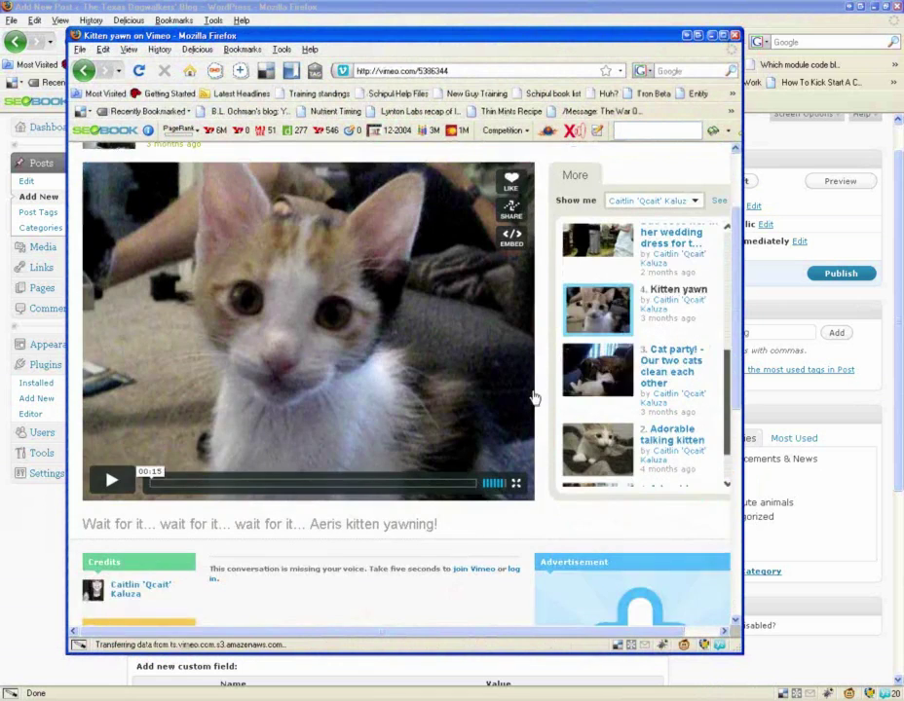
{"action": "scroll", "coordinate": [534, 397], "scroll_direction": "up", "scroll_amount": 1}
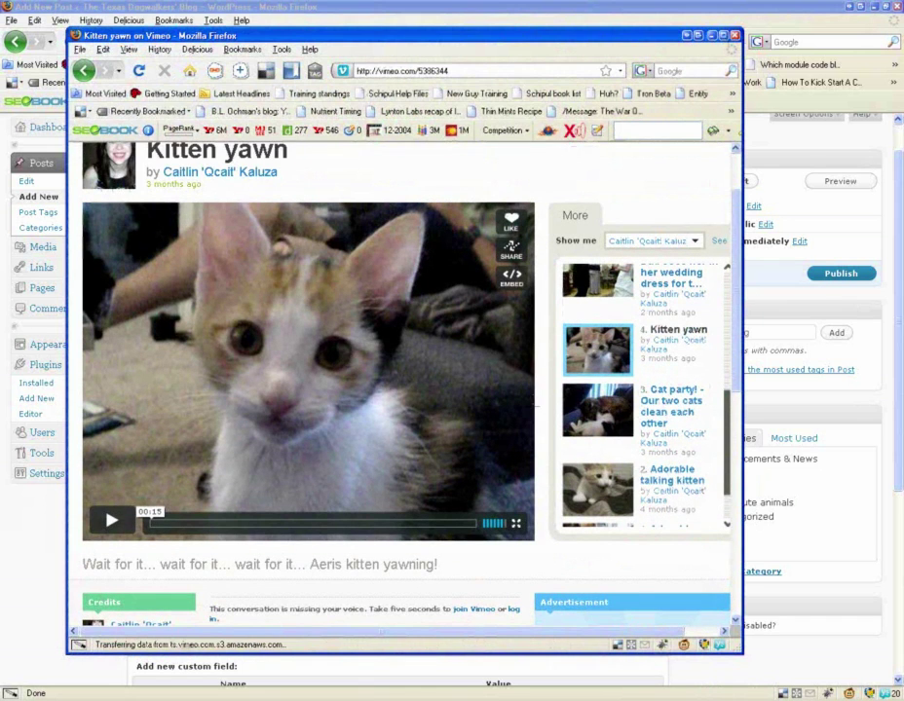
{"action": "left_click", "coordinate": [510, 278]}
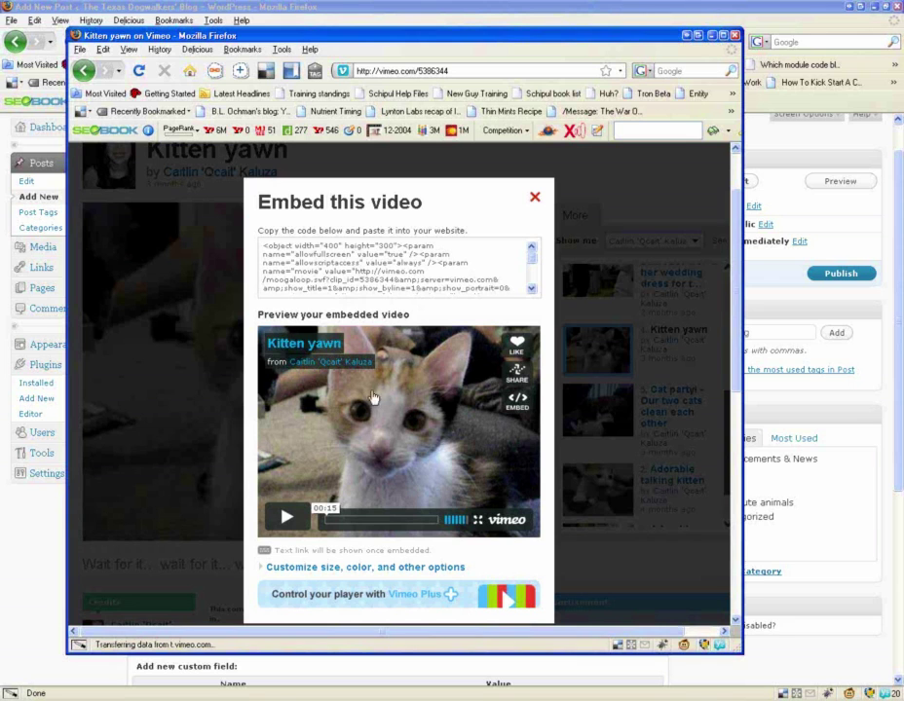
{"action": "left_click", "coordinate": [364, 569]}
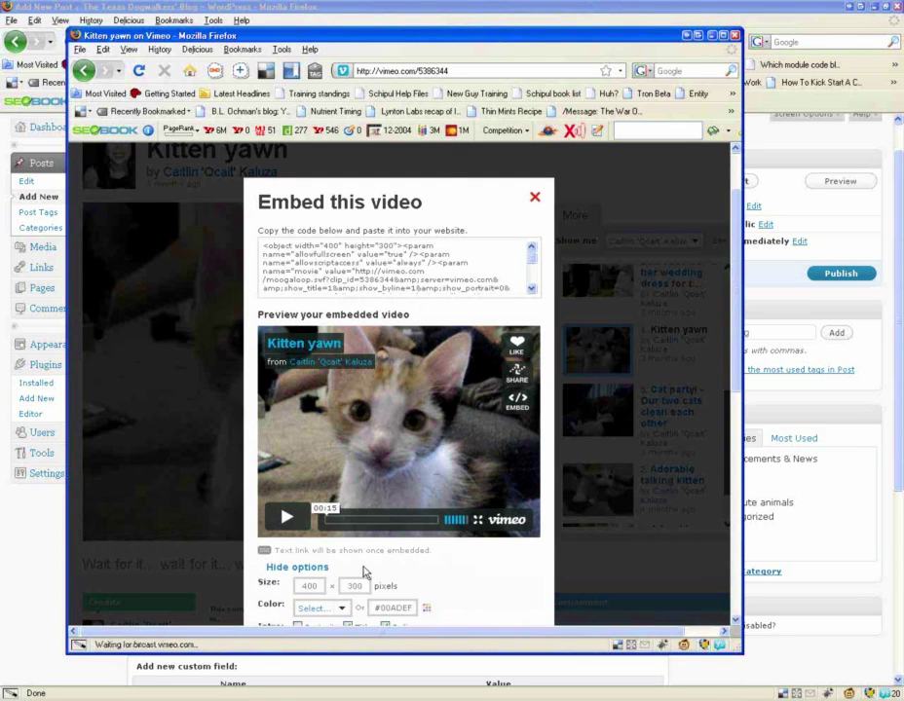
{"action": "scroll", "coordinate": [373, 559], "scroll_direction": "down", "scroll_amount": 3}
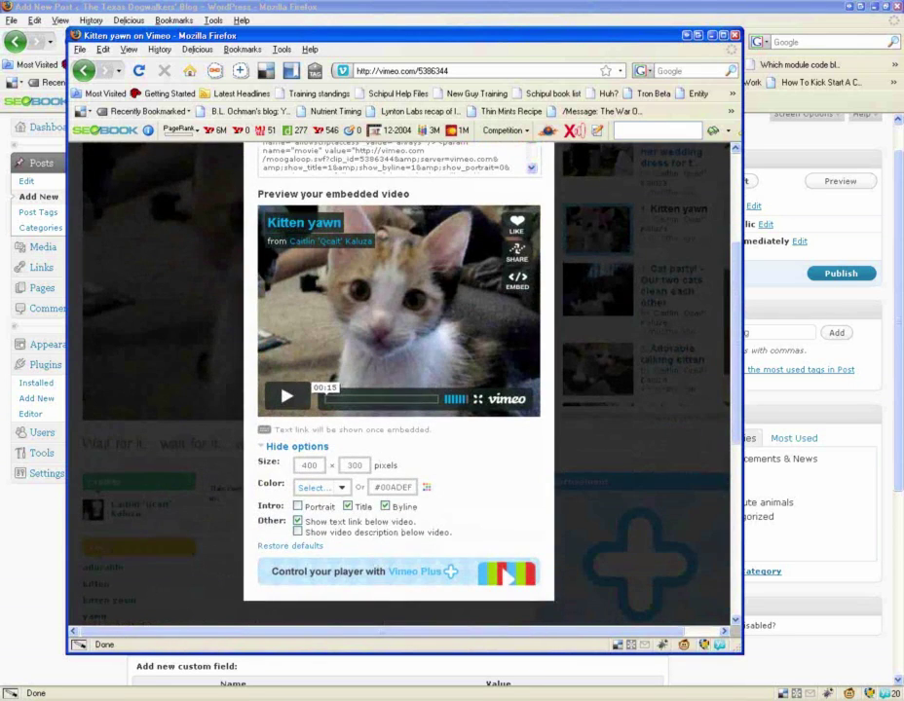
Step: Set the embedded video to 300 × 225 pixels in Fuschia and turn off the title, byline and text link below the video
{"action": "double_click", "coordinate": [308, 465]}
{"action": "type", "text": "300"}
{"action": "key", "text": "Tab"}
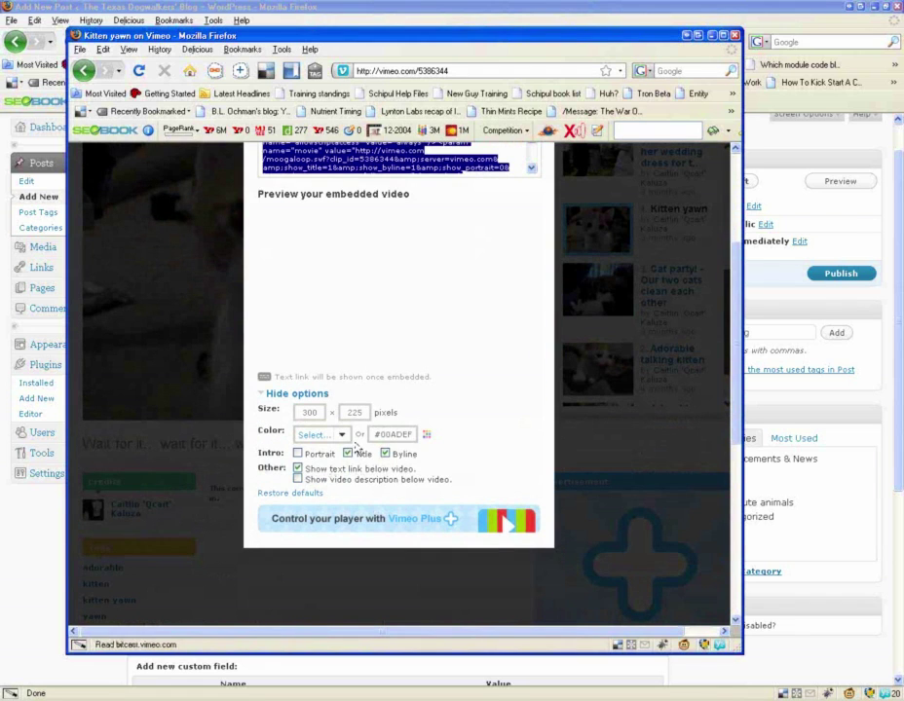
{"action": "left_click", "coordinate": [341, 435]}
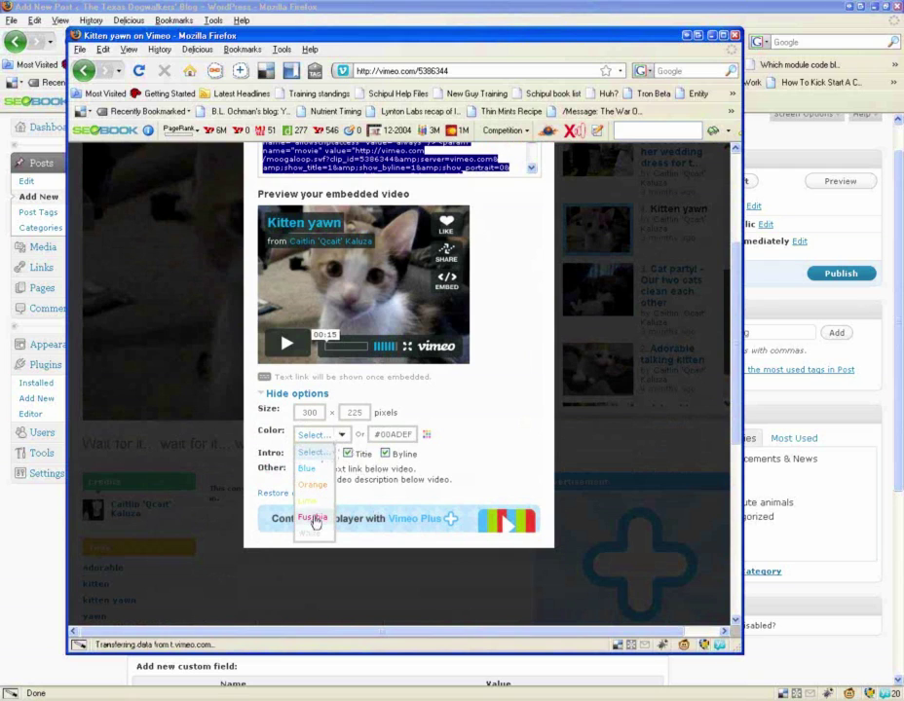
{"action": "left_click", "coordinate": [314, 520]}
{"action": "left_click", "coordinate": [348, 455]}
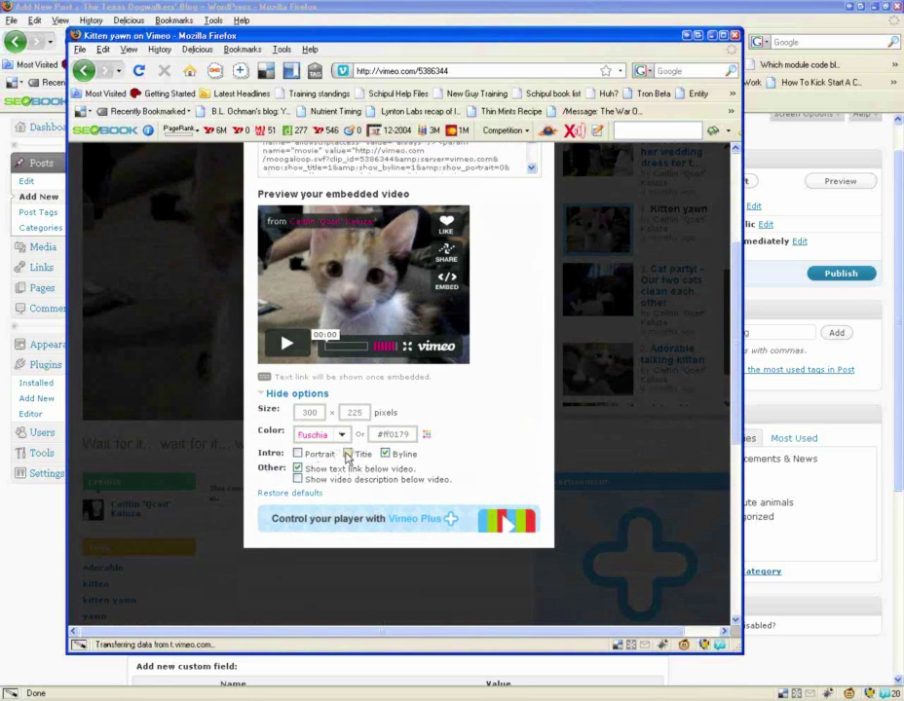
{"action": "left_click", "coordinate": [385, 454]}
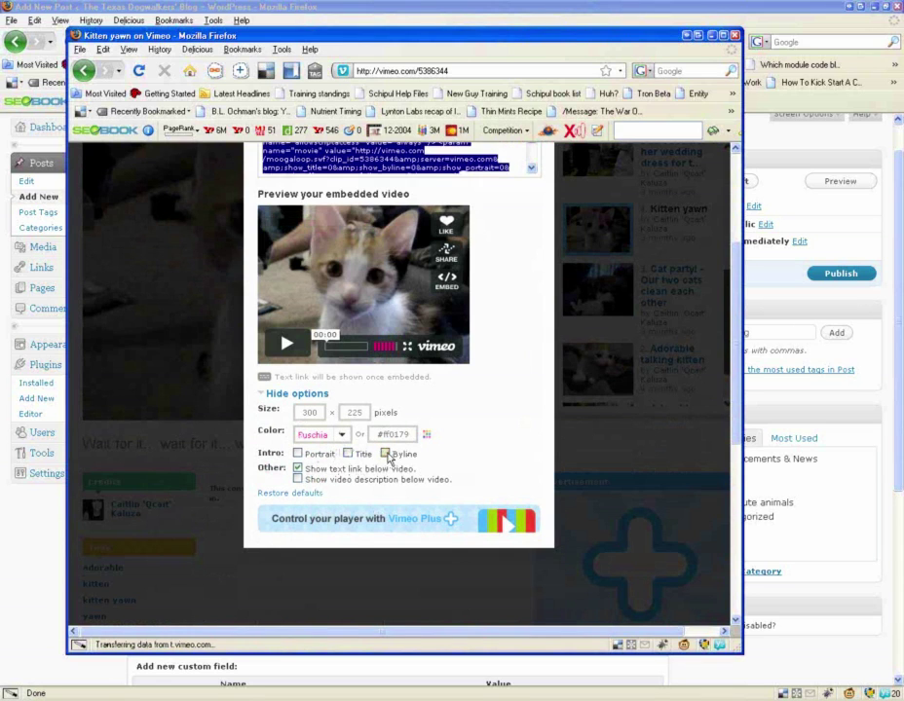
{"action": "left_click", "coordinate": [332, 471]}
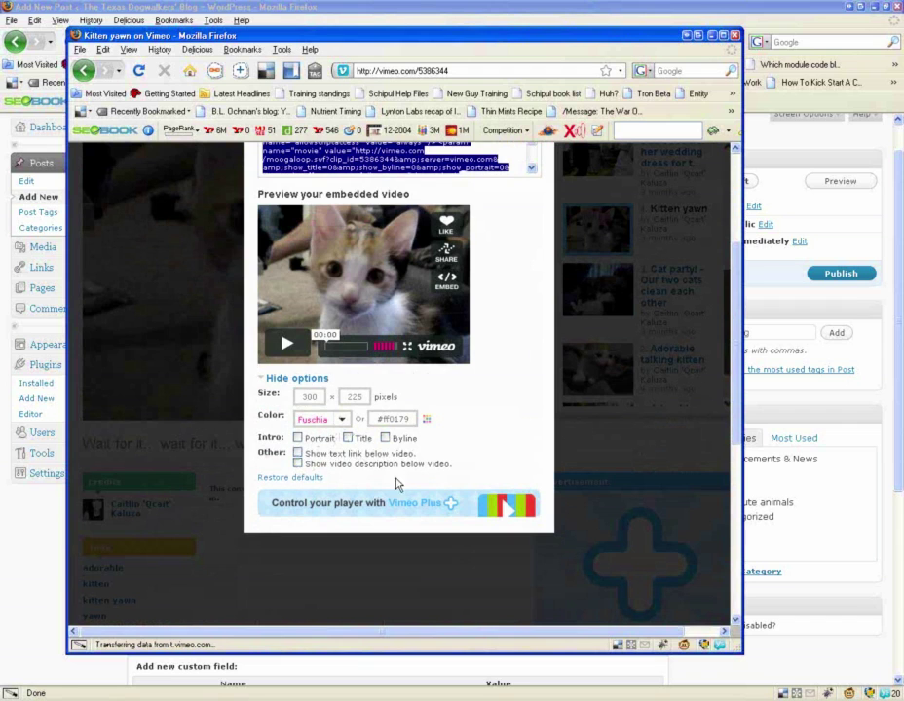
Step: Copy the customized embed code of the "Kitten yawn" video and close the embed dialog
{"action": "scroll", "coordinate": [460, 435], "scroll_direction": "up", "scroll_amount": 3}
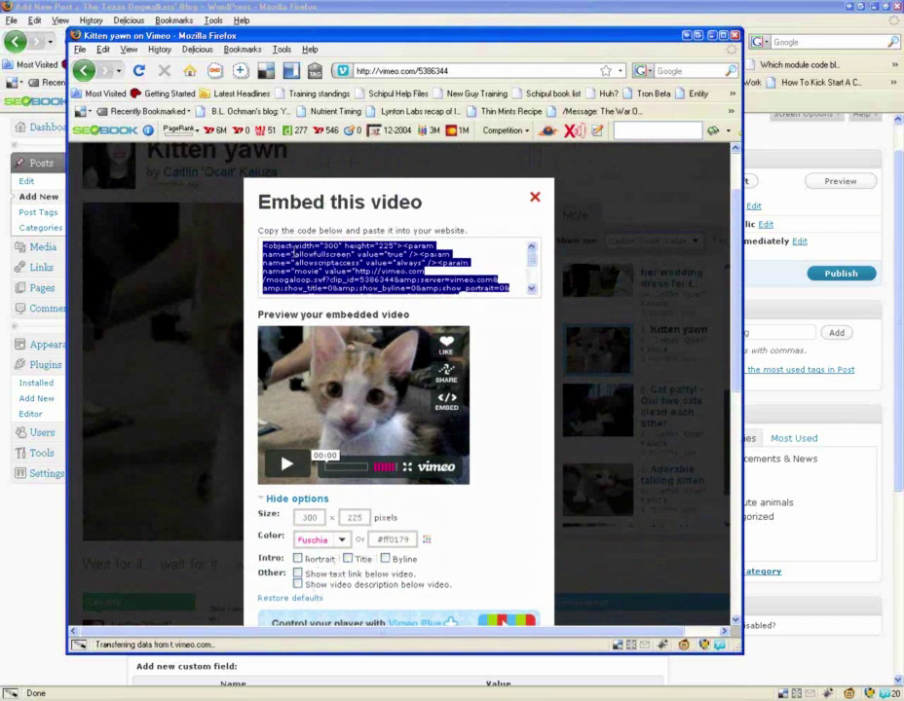
{"action": "right_click", "coordinate": [308, 273]}
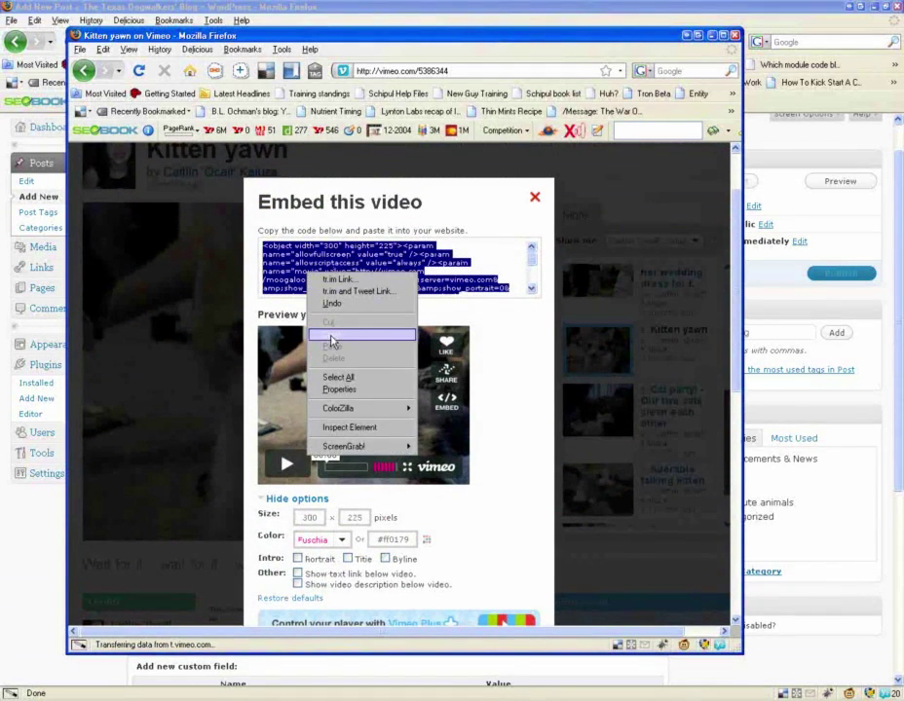
{"action": "left_click", "coordinate": [332, 341]}
{"action": "left_click", "coordinate": [535, 196]}
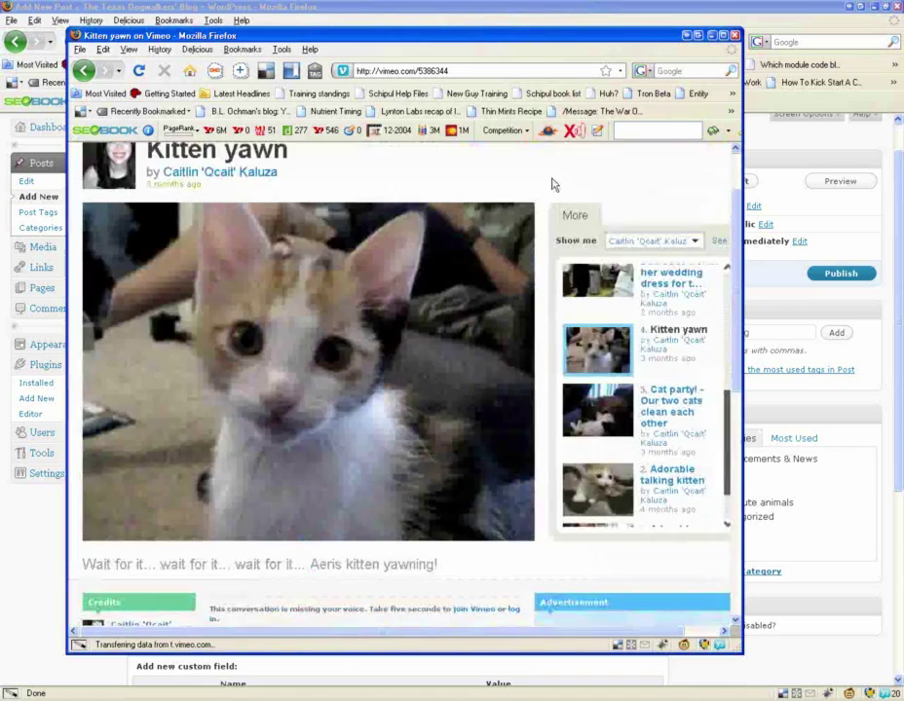
Step: Back in the WordPress post, paste the video embed code into the HTML source after the last paragraph, with extra blank lines above it
{"action": "left_click", "coordinate": [662, 7]}
{"action": "left_click", "coordinate": [636, 218]}
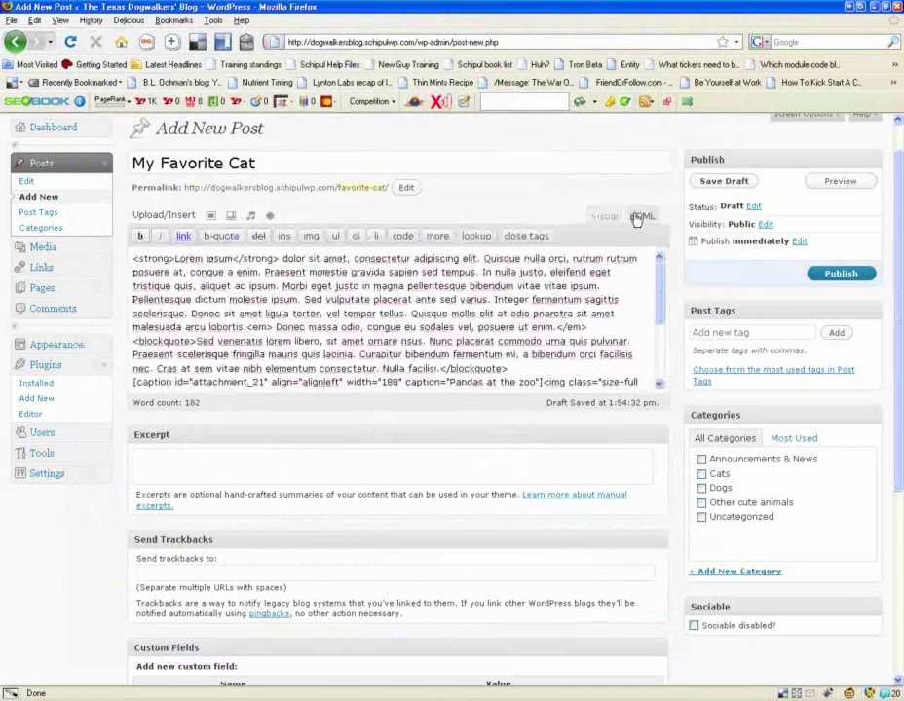
{"action": "scroll", "coordinate": [488, 321], "scroll_direction": "down", "scroll_amount": 3}
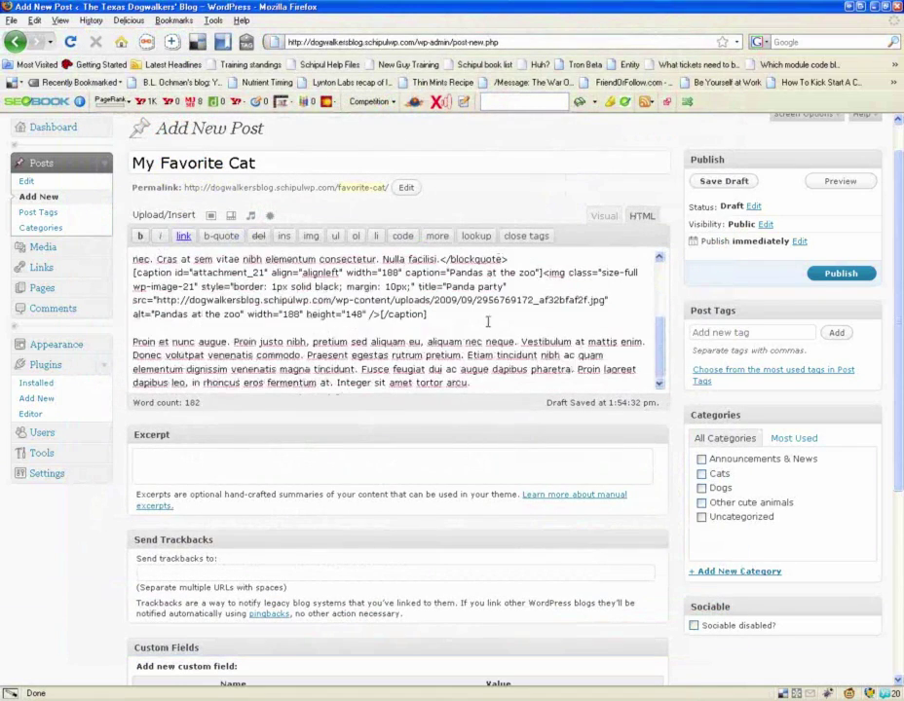
{"action": "left_click", "coordinate": [477, 384]}
{"action": "key", "text": "Return"}
{"action": "key", "text": "Return"}
{"action": "key", "text": "ctrl+v"}
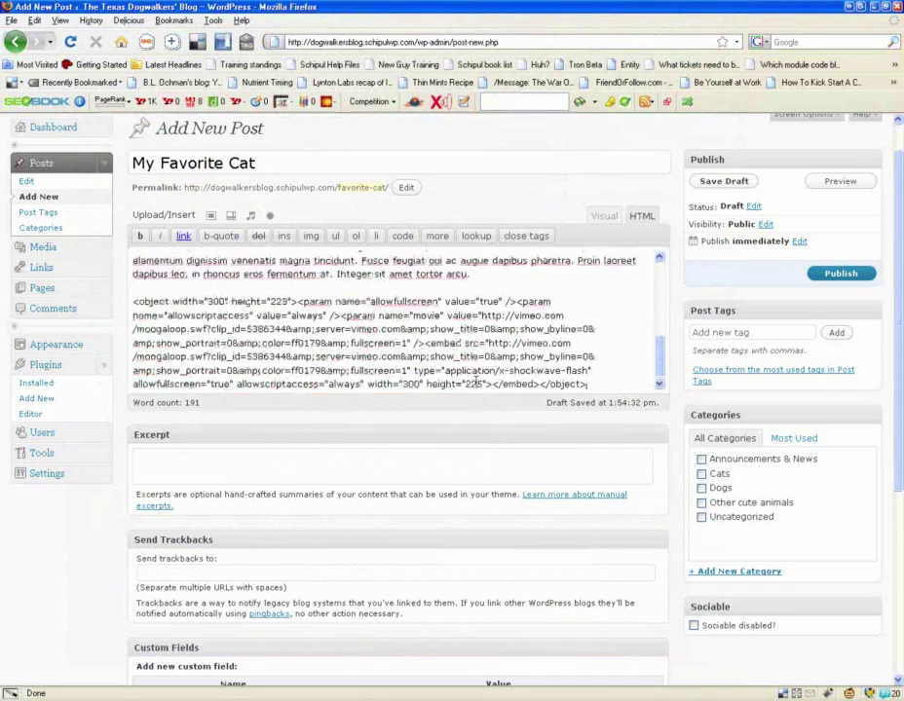
{"action": "left_click", "coordinate": [472, 276]}
{"action": "key", "text": "Return"}
{"action": "key", "text": "Return"}
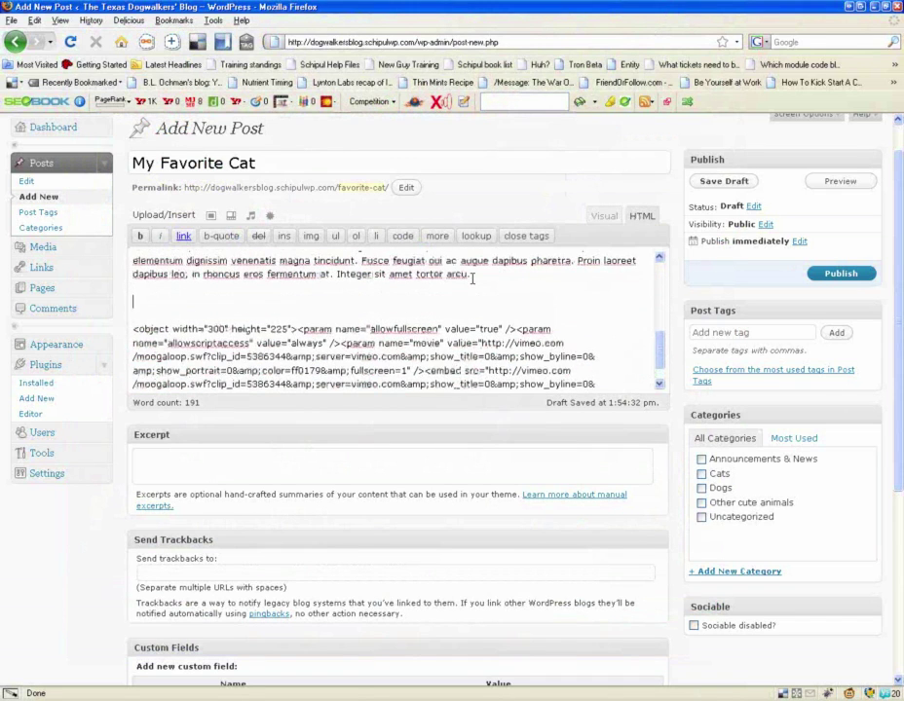
Step: In the visual editor, move the embedded video from the end of the post to the very beginning, above the Lorem ipsum paragraph
{"action": "left_click", "coordinate": [604, 216]}
{"action": "scroll", "coordinate": [458, 312], "scroll_direction": "down", "scroll_amount": 5}
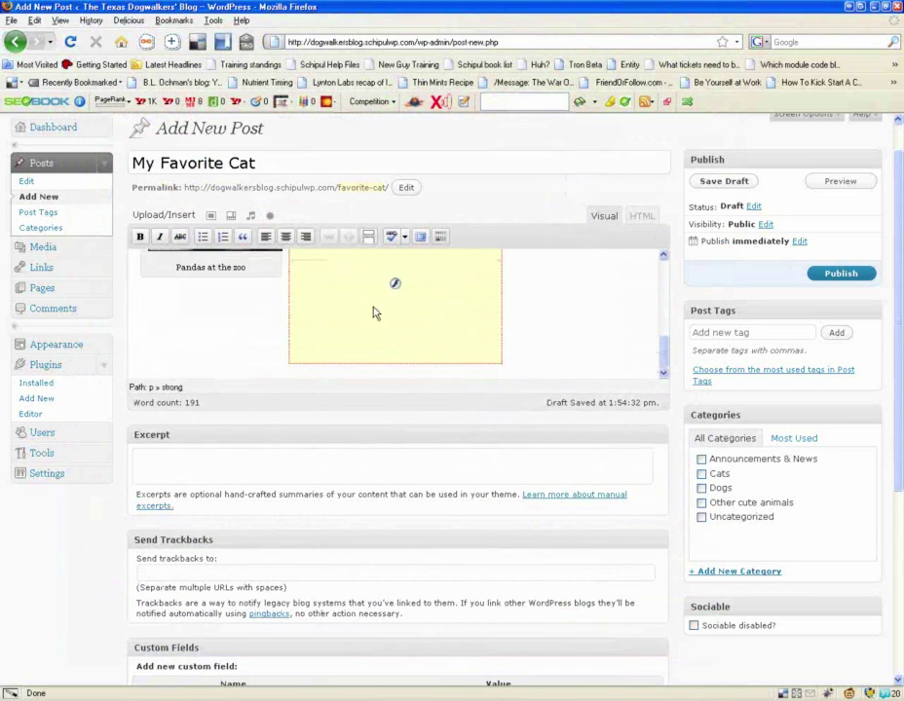
{"action": "scroll", "coordinate": [365, 317], "scroll_direction": "up", "scroll_amount": 3}
{"action": "scroll", "coordinate": [355, 322], "scroll_direction": "down", "scroll_amount": 1}
{"action": "left_click", "coordinate": [405, 332]}
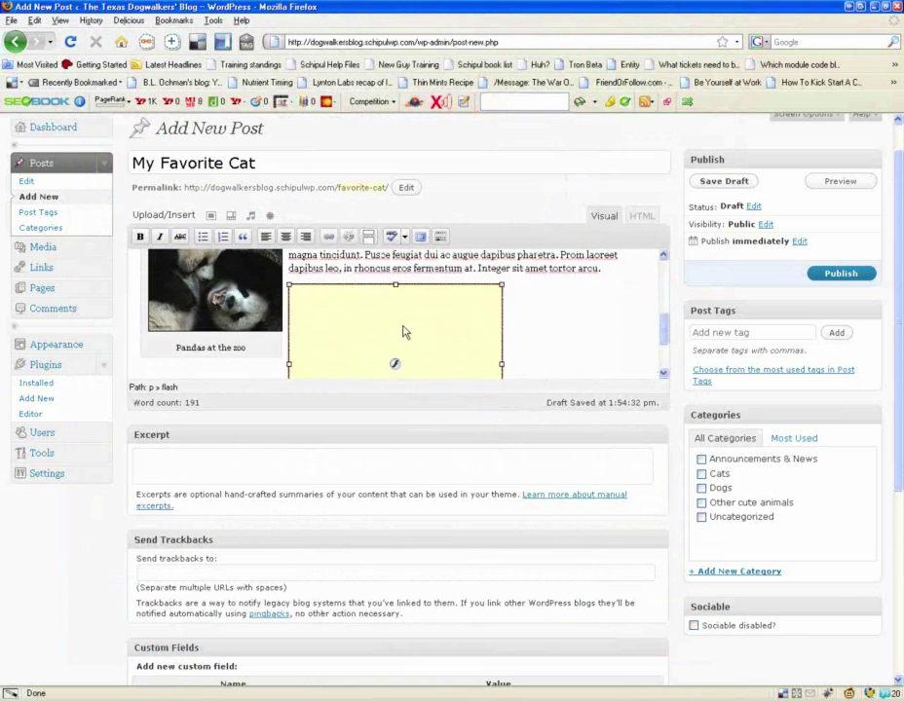
{"action": "scroll", "coordinate": [399, 336], "scroll_direction": "up", "scroll_amount": 2}
{"action": "scroll", "coordinate": [384, 347], "scroll_direction": "up", "scroll_amount": 1}
{"action": "left_click_drag", "start_coordinate": [390, 370], "coordinate": [238, 289]}
{"action": "left_click_drag", "start_coordinate": [173, 290], "coordinate": [267, 302]}
{"action": "scroll", "coordinate": [244, 292], "scroll_direction": "down", "scroll_amount": 2}
{"action": "left_click", "coordinate": [378, 315]}
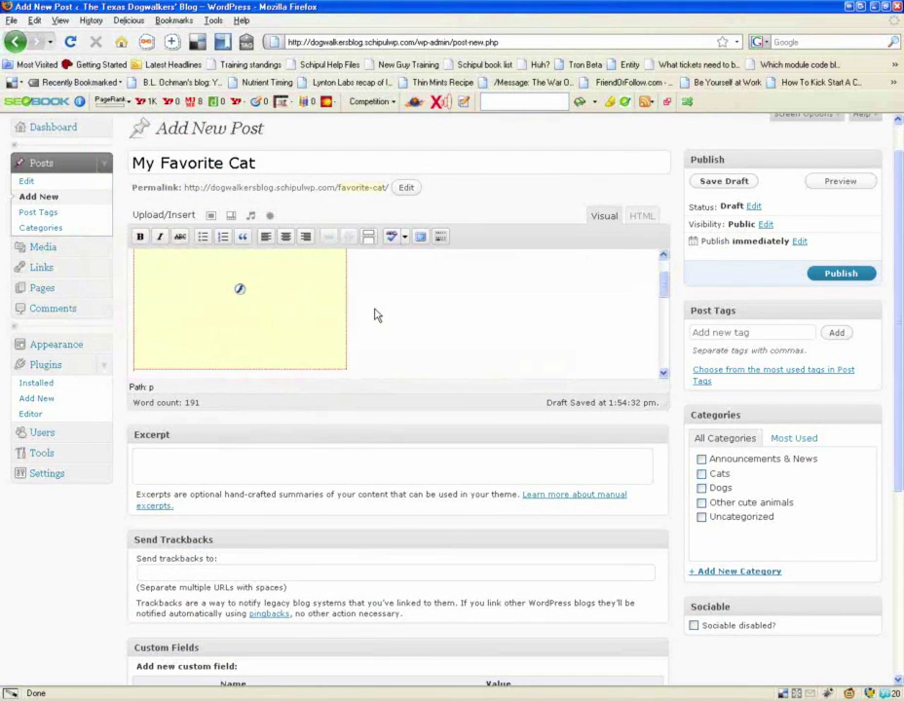
Step: Center the embedded video and remove the empty line between it and the Lorem ipsum paragraph
{"action": "left_click", "coordinate": [256, 307]}
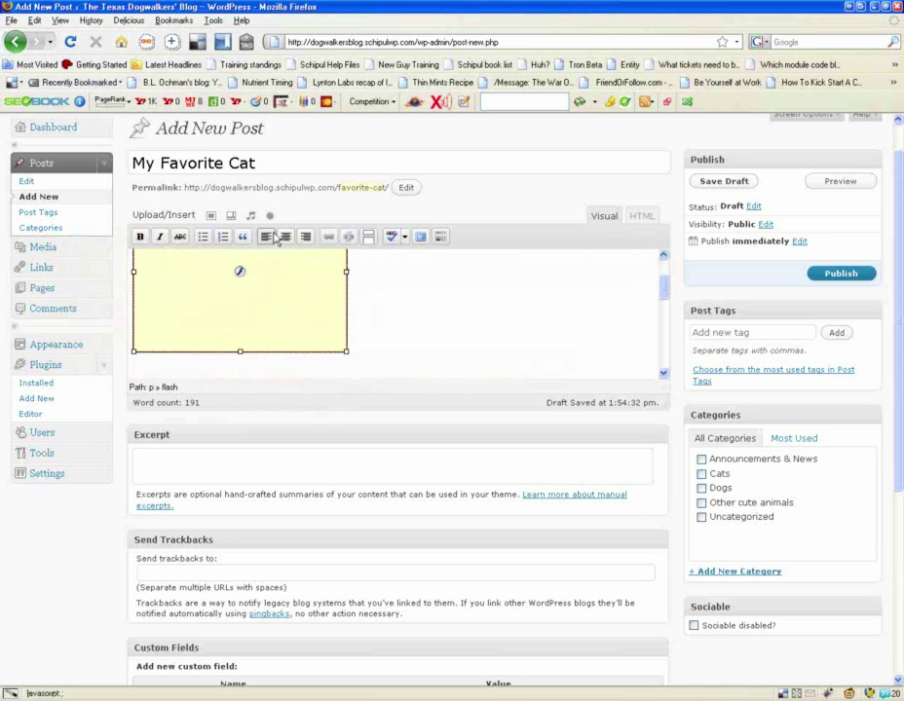
{"action": "left_click", "coordinate": [248, 313]}
{"action": "left_click", "coordinate": [286, 239]}
{"action": "scroll", "coordinate": [262, 362], "scroll_direction": "down", "scroll_amount": 2}
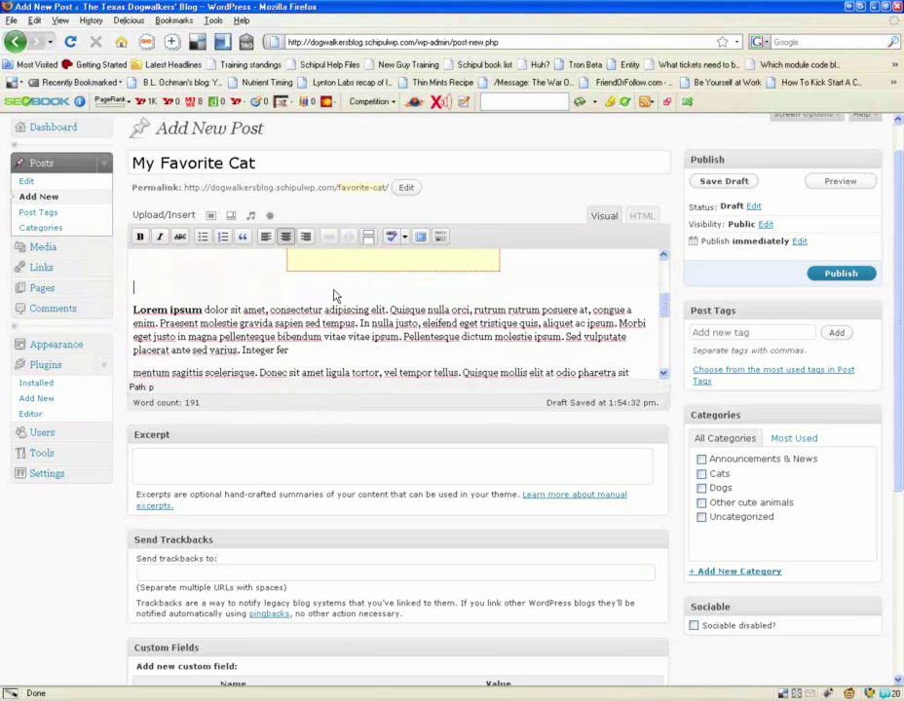
{"action": "key", "text": "BackSpace"}
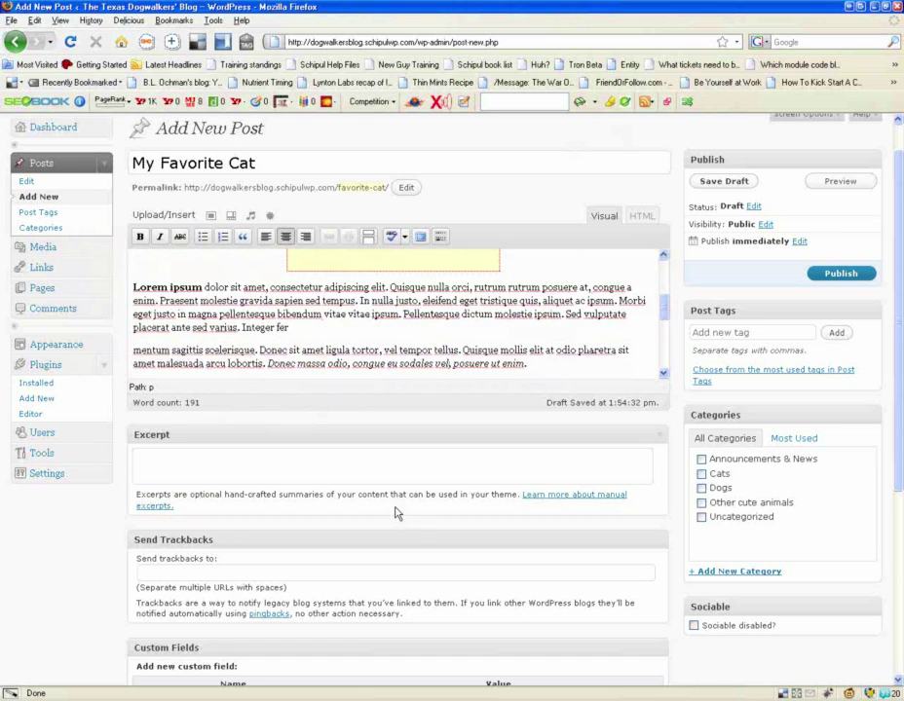
{"action": "key", "text": "alt+Tab"}
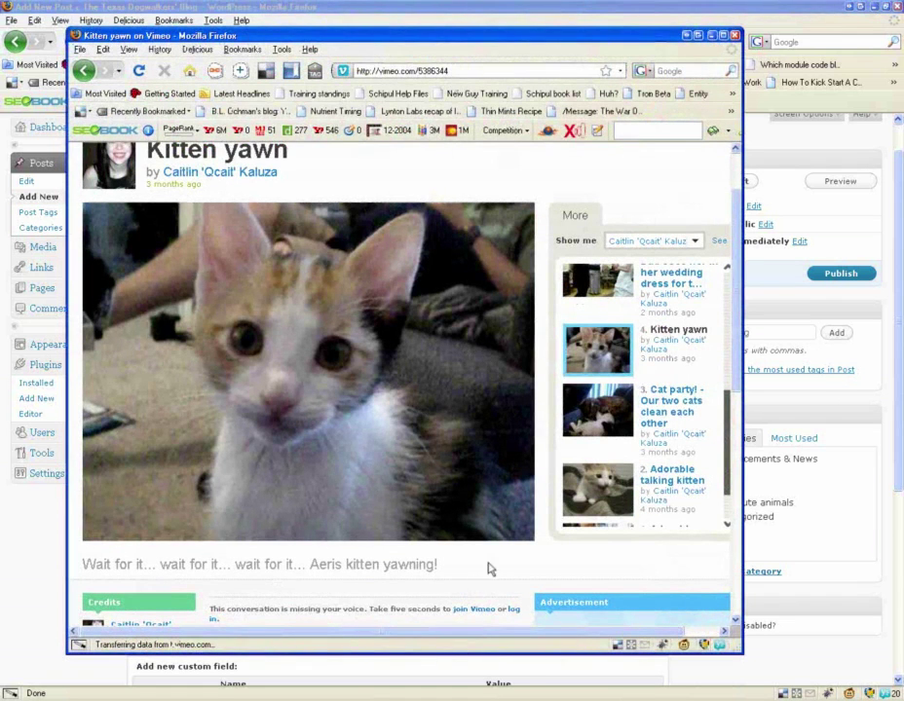
{"action": "left_click", "coordinate": [610, 16]}
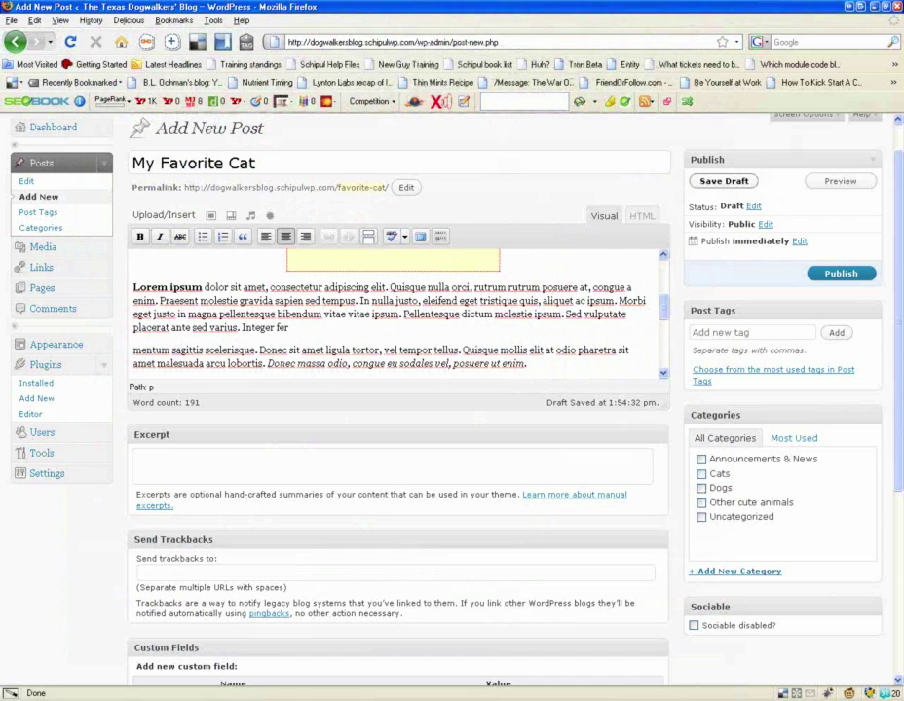
Step: Set the post's publishing time to Sep 29, 2009 @ 13:50
{"action": "left_click", "coordinate": [733, 185]}
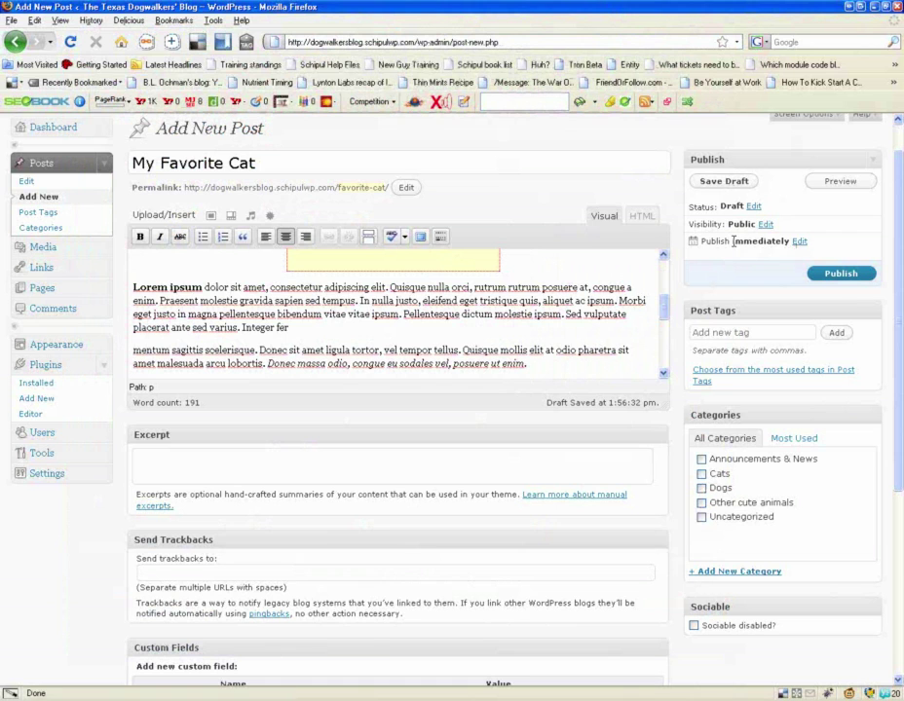
{"action": "left_click", "coordinate": [799, 242]}
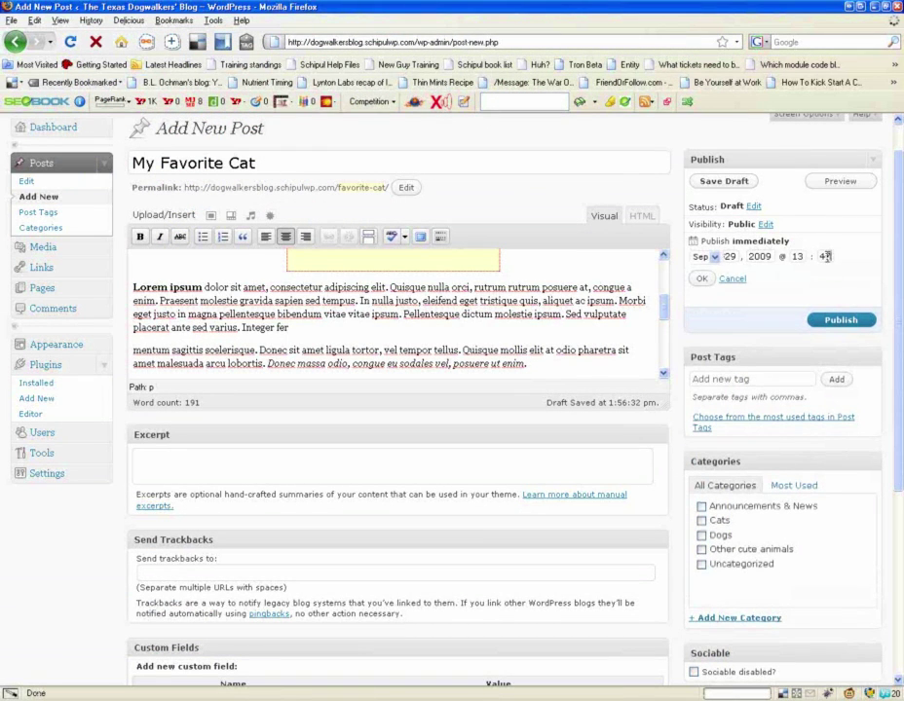
{"action": "key", "text": "Tab"}
{"action": "type", "text": "50"}
{"action": "left_click", "coordinate": [702, 279]}
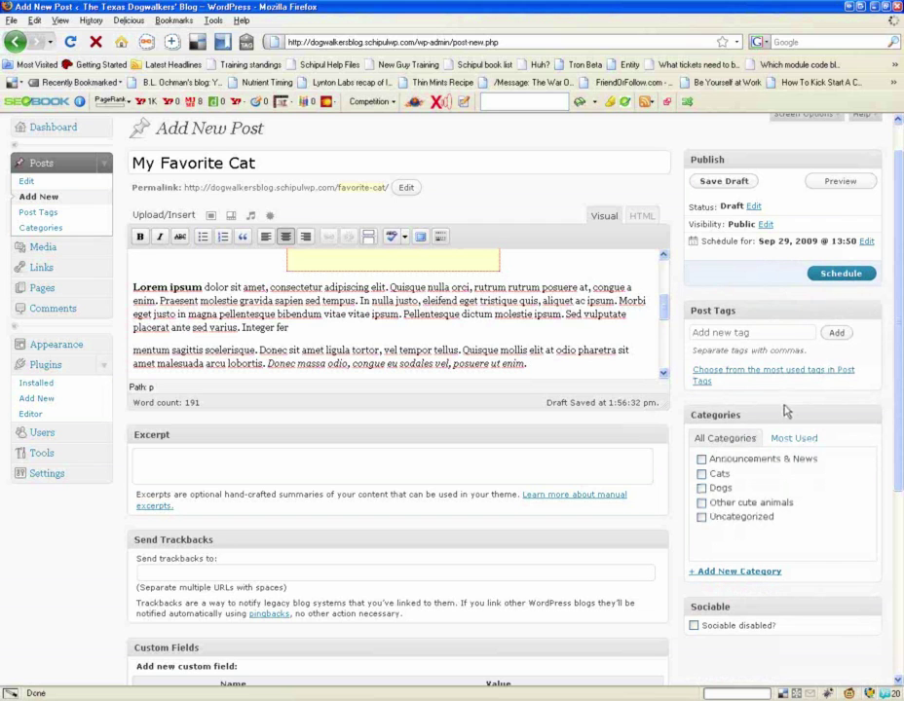
Step: Assign the post to the Cats category only
{"action": "scroll", "coordinate": [787, 411], "scroll_direction": "down", "scroll_amount": 1}
{"action": "scroll", "coordinate": [808, 414], "scroll_direction": "down", "scroll_amount": 2}
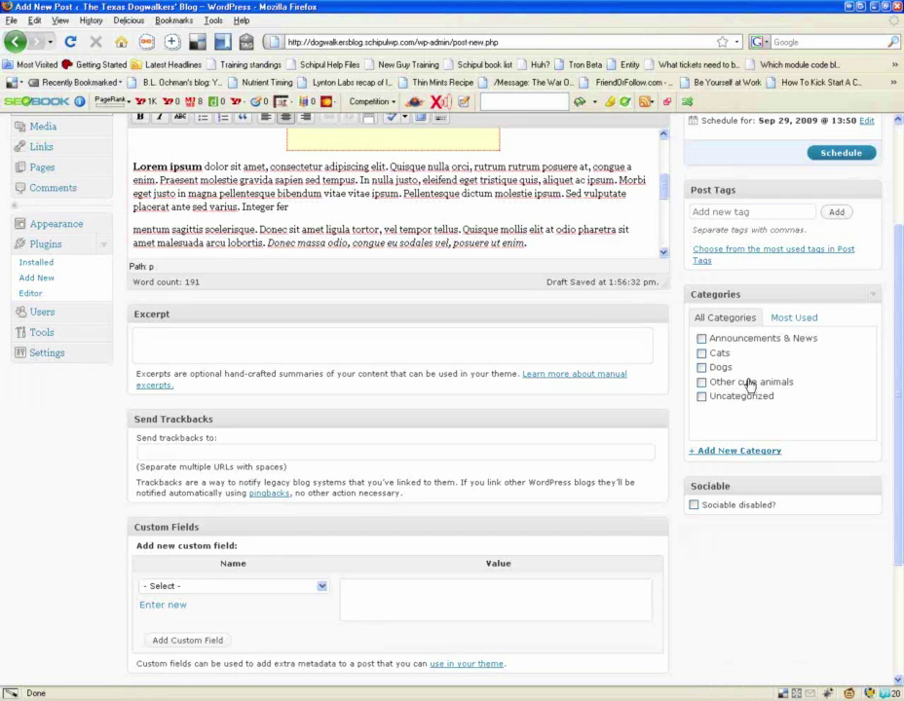
{"action": "left_click", "coordinate": [703, 353]}
{"action": "left_click", "coordinate": [701, 367]}
{"action": "left_click", "coordinate": [701, 369]}
Step: Add the tags kitten, video and training to the post
{"action": "scroll", "coordinate": [723, 292], "scroll_direction": "up", "scroll_amount": 2}
{"action": "left_click", "coordinate": [723, 292]}
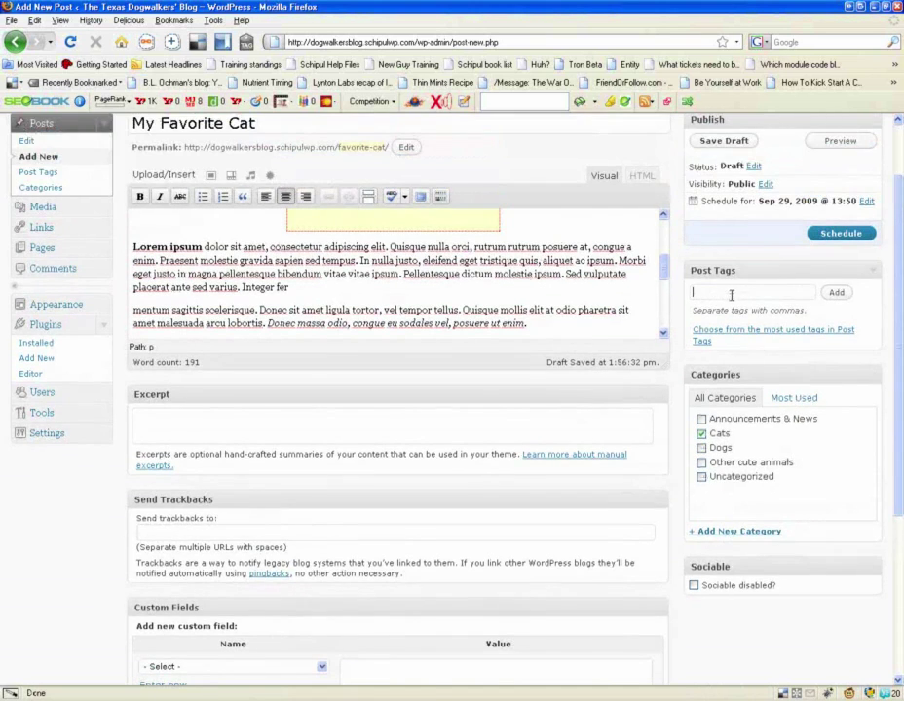
{"action": "scroll", "coordinate": [723, 292], "scroll_direction": "up", "scroll_amount": 2}
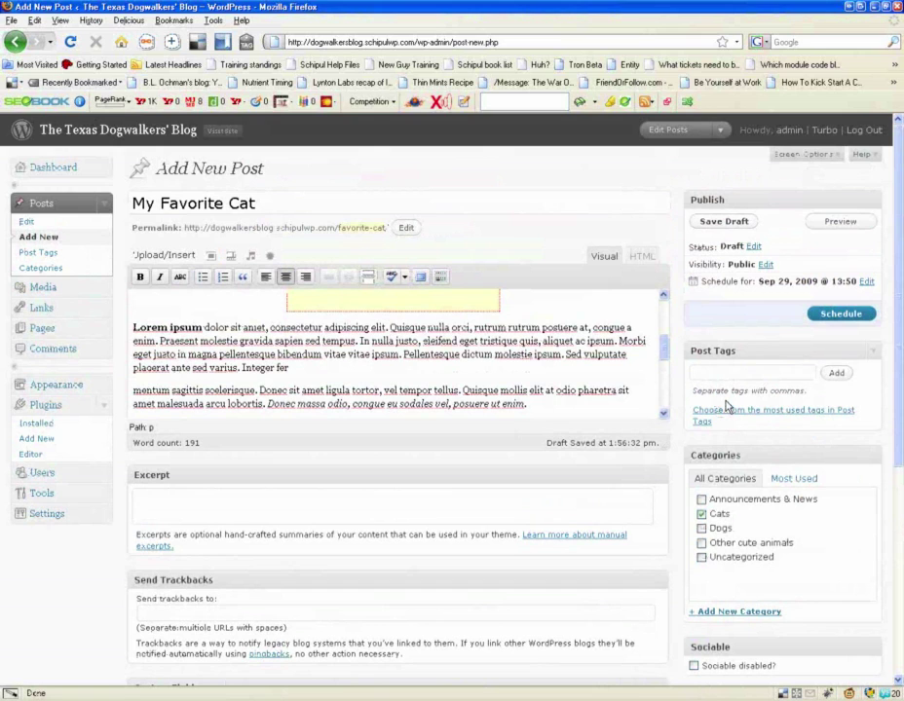
{"action": "type", "text": "kitten, video, training"}
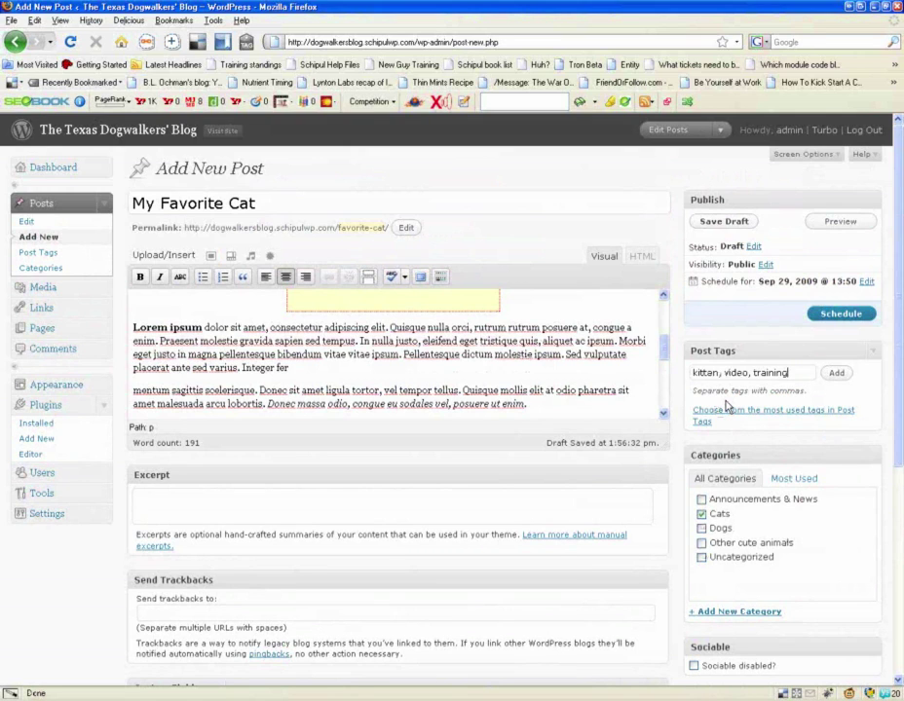
{"action": "left_click", "coordinate": [836, 373]}
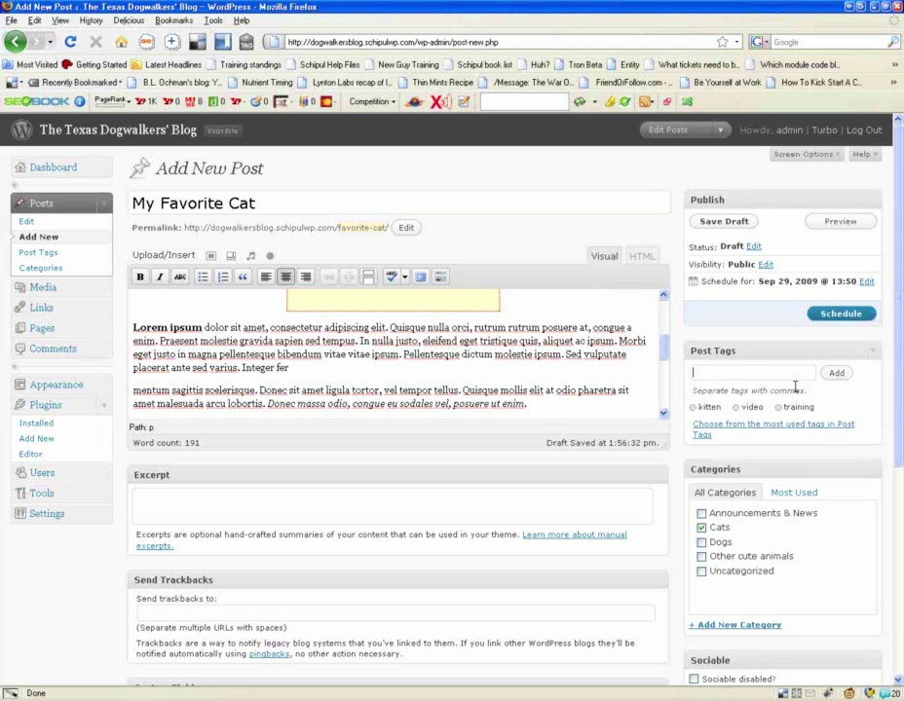
Step: Publish the post with its chosen date and open it on the public blog
{"action": "left_click", "coordinate": [842, 314]}
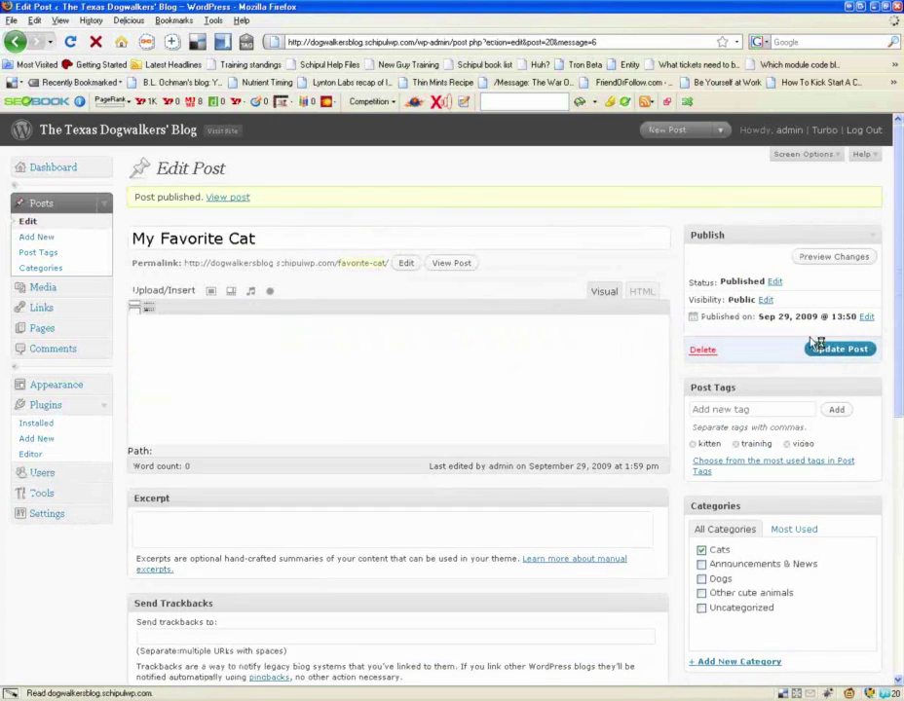
{"action": "left_click", "coordinate": [234, 199]}
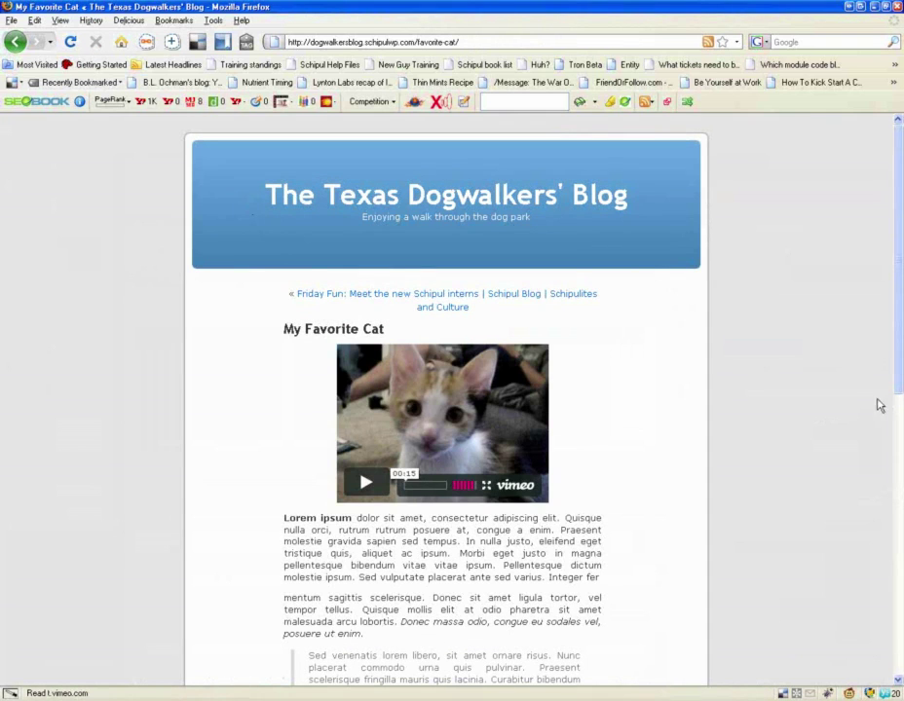
Step: Review the published post from top to bottom, including the video, panda image, tags, category and comment area
{"action": "scroll", "coordinate": [541, 479], "scroll_direction": "down", "scroll_amount": 5}
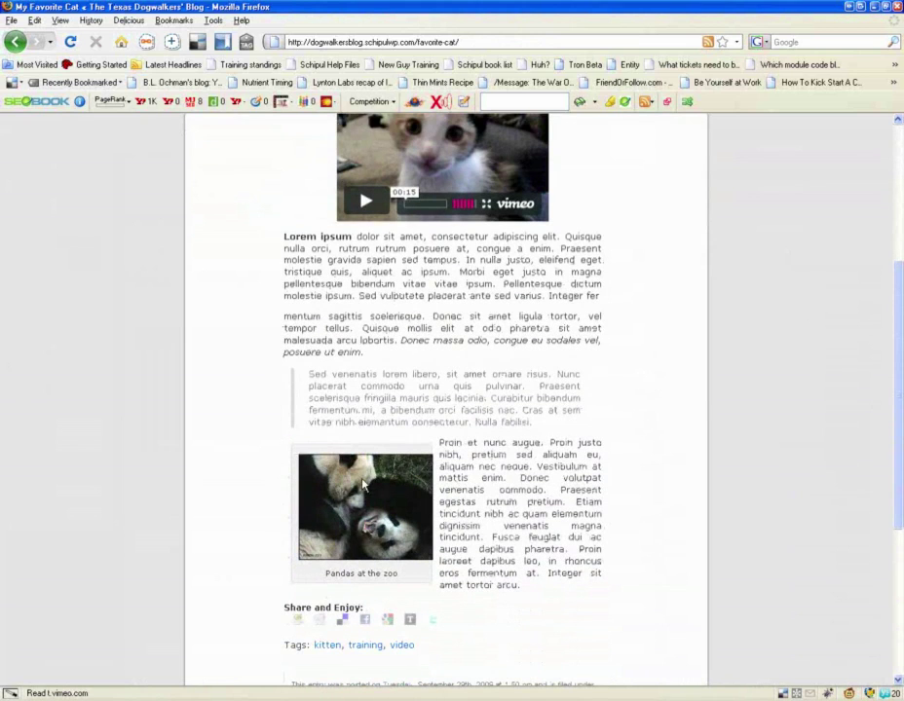
{"action": "scroll", "coordinate": [402, 579], "scroll_direction": "up", "scroll_amount": 1}
{"action": "scroll", "coordinate": [402, 578], "scroll_direction": "up", "scroll_amount": 3}
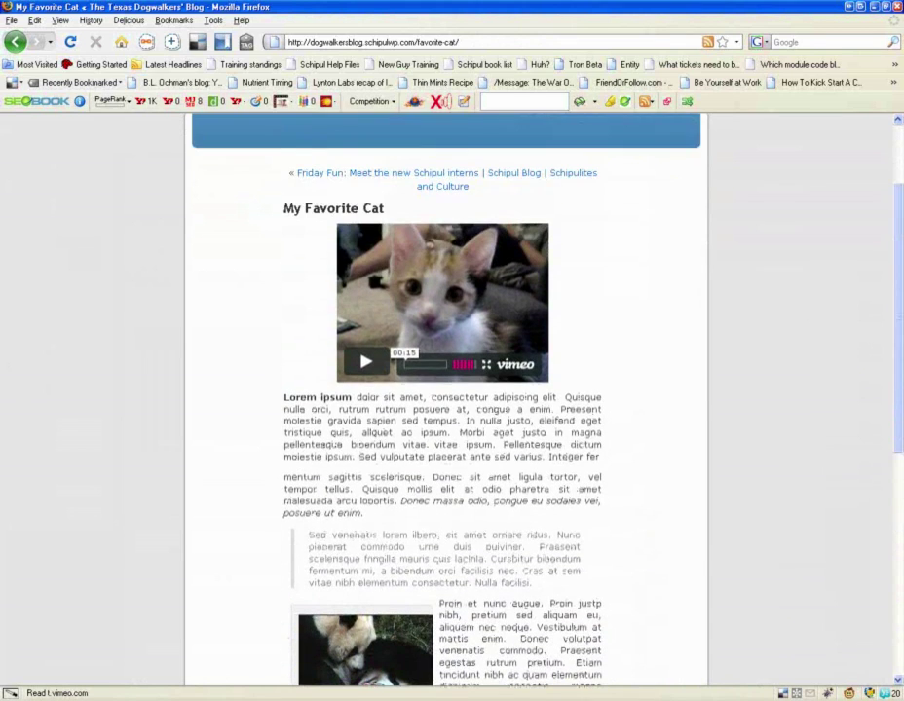
{"action": "scroll", "coordinate": [471, 367], "scroll_direction": "down", "scroll_amount": 6}
{"action": "scroll", "coordinate": [472, 366], "scroll_direction": "down", "scroll_amount": 3}
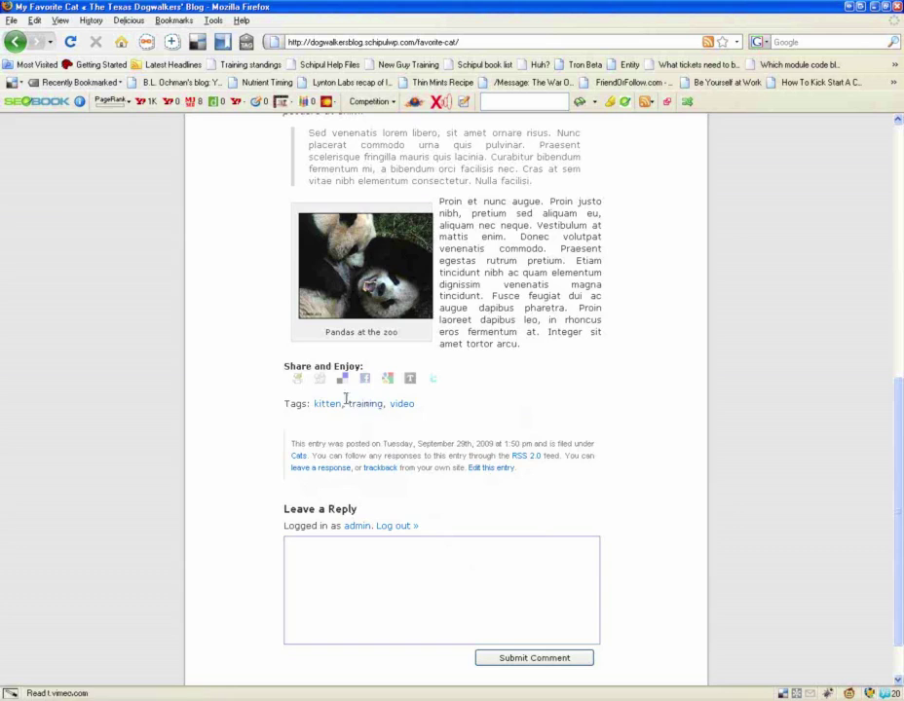
{"action": "scroll", "coordinate": [378, 440], "scroll_direction": "up", "scroll_amount": 2}
{"action": "scroll", "coordinate": [378, 440], "scroll_direction": "up", "scroll_amount": 9}
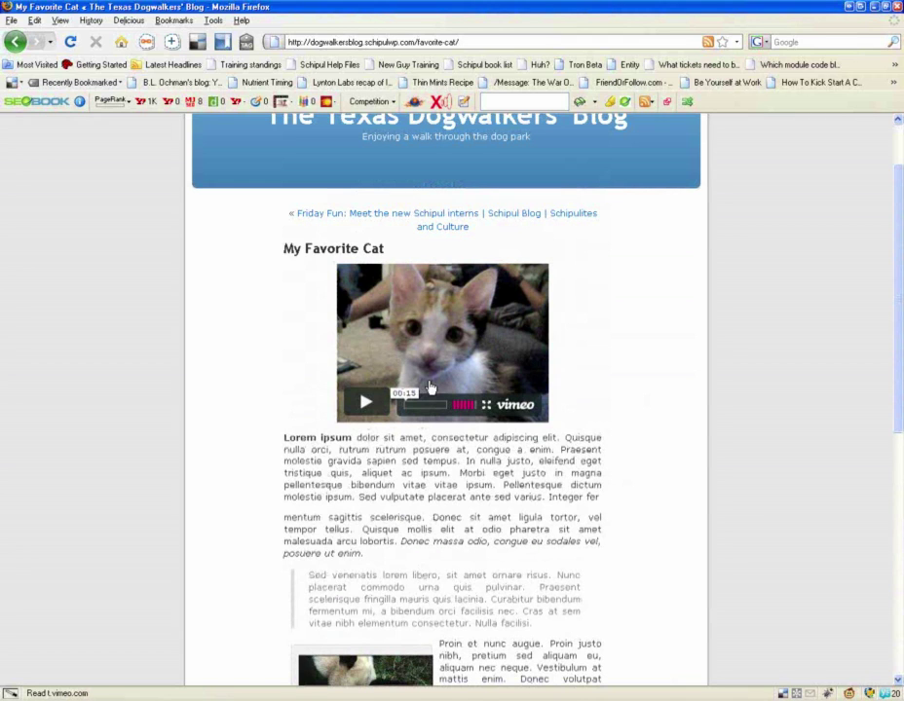
{"action": "scroll", "coordinate": [430, 387], "scroll_direction": "down", "scroll_amount": 7}
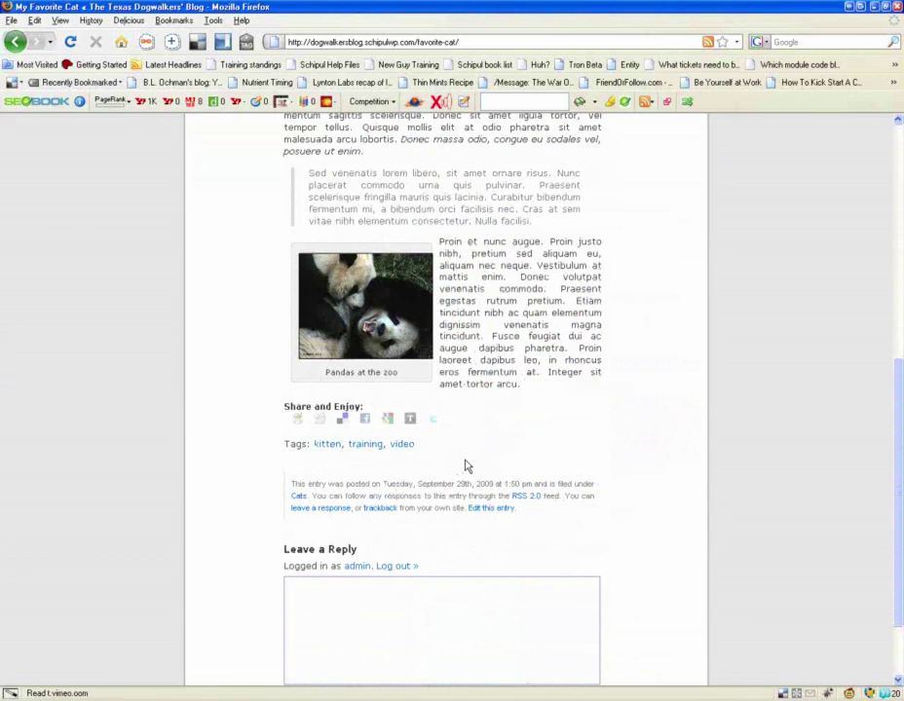
{"action": "scroll", "coordinate": [462, 462], "scroll_direction": "up", "scroll_amount": 7}
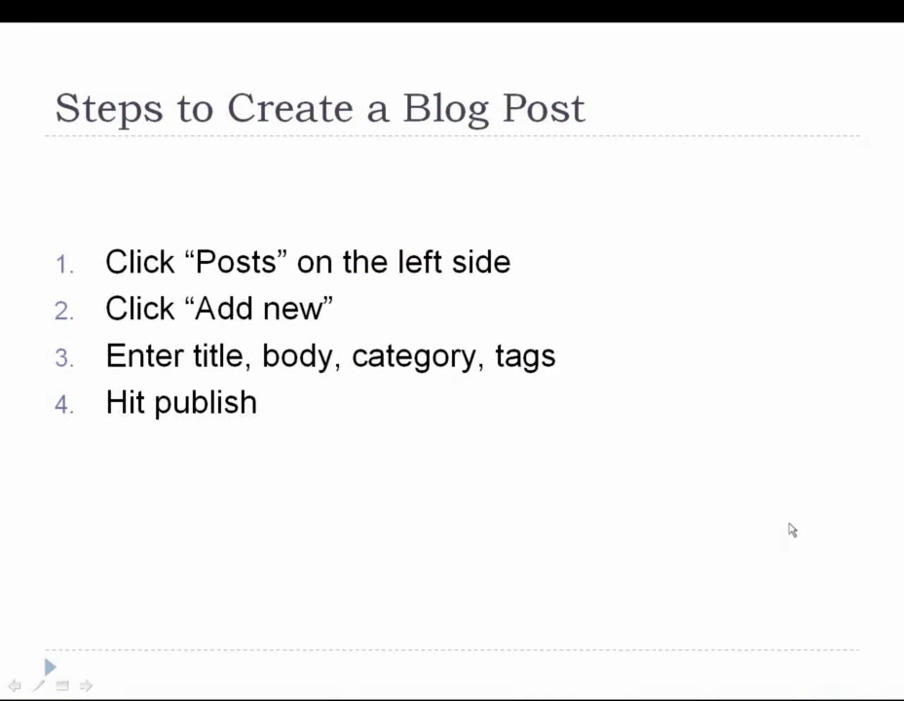
{"action": "left_click", "coordinate": [792, 530]}
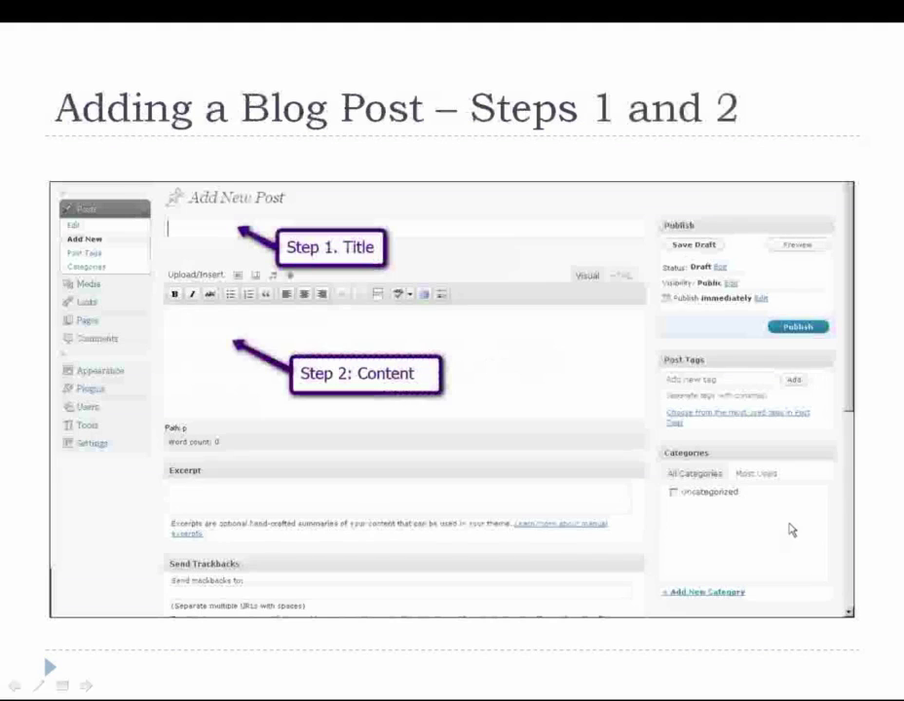
{"action": "key", "text": "Right"}
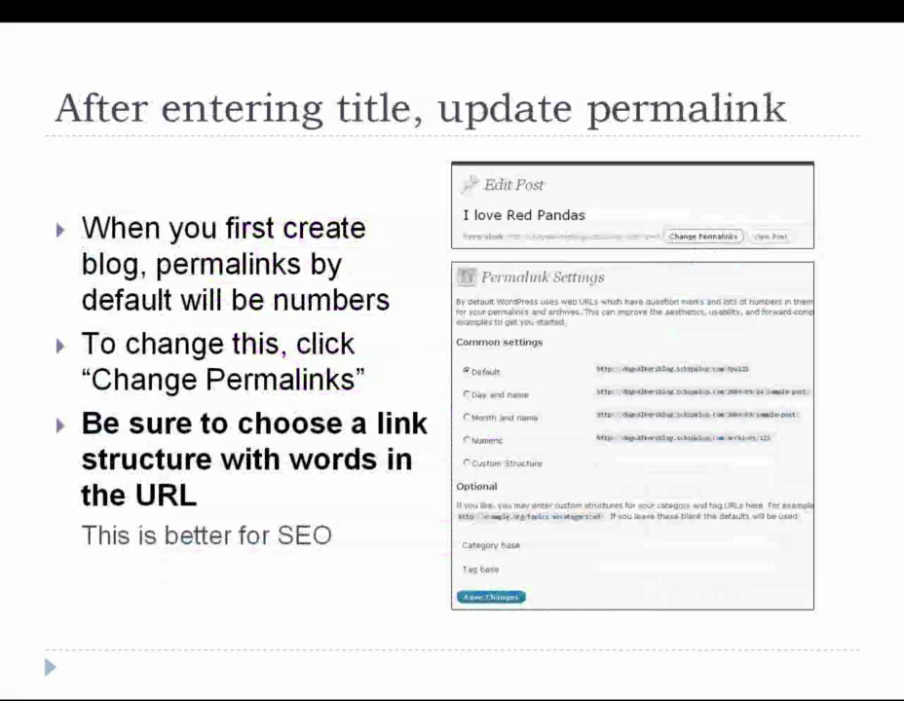
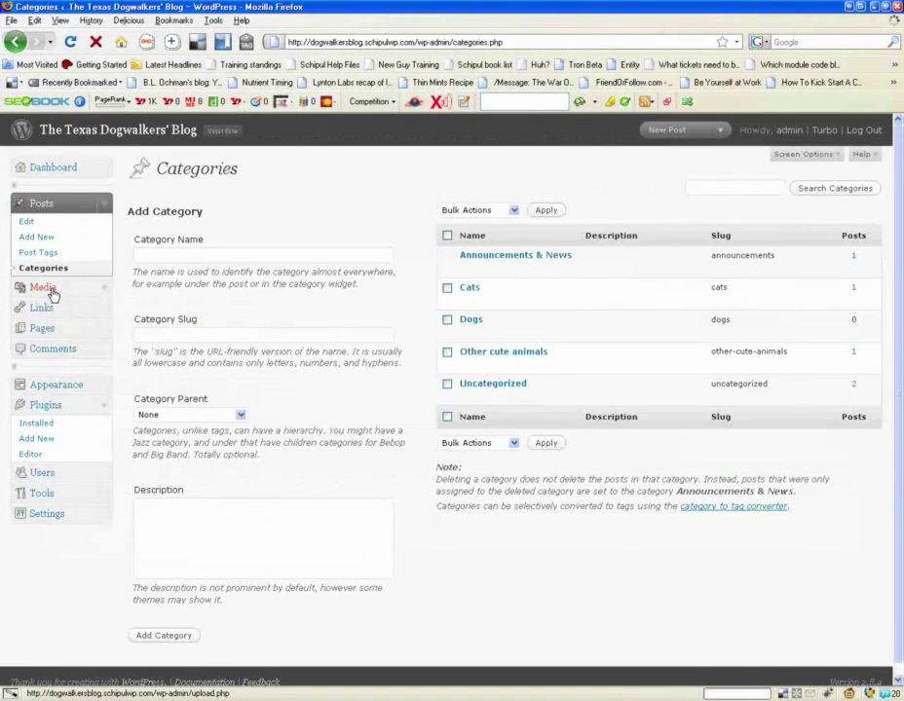
Step: Open the Media Library to see the files attached to posts
{"action": "left_click", "coordinate": [44, 288]}
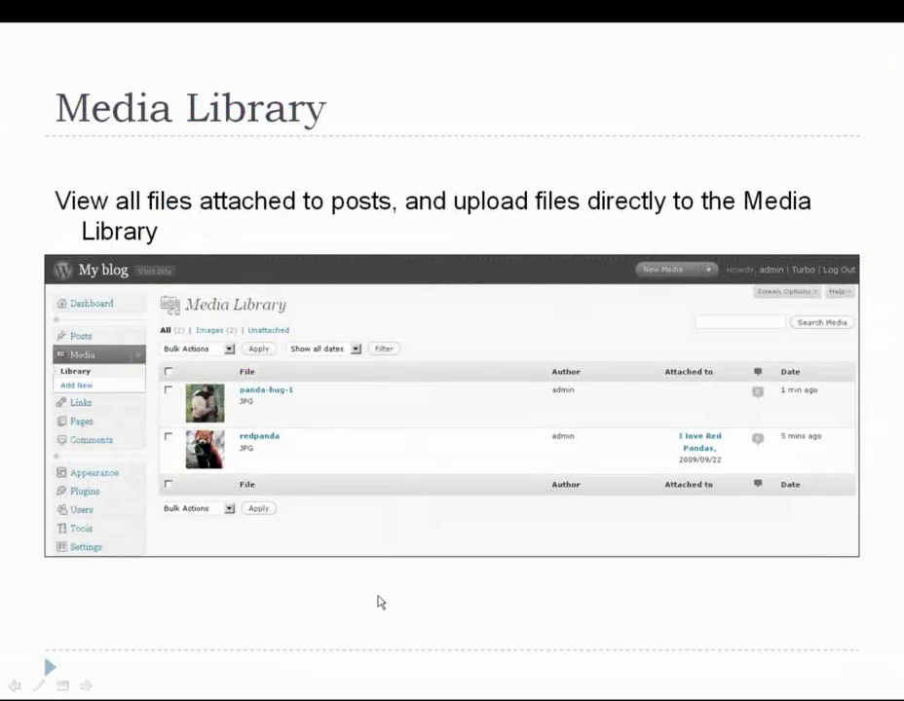
{"action": "left_click", "coordinate": [378, 601]}
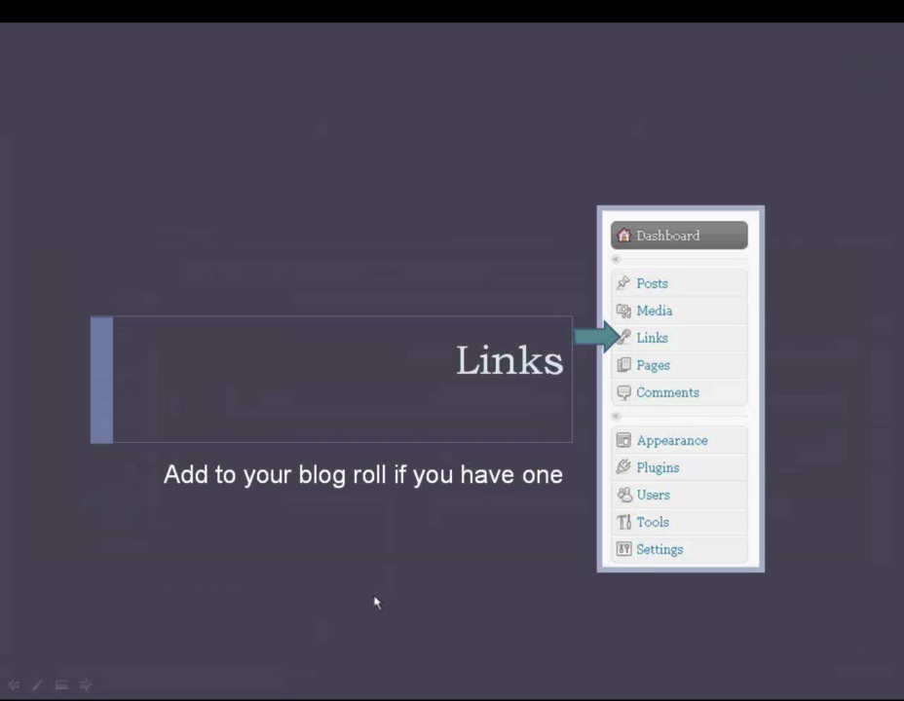
{"action": "left_click", "coordinate": [376, 602]}
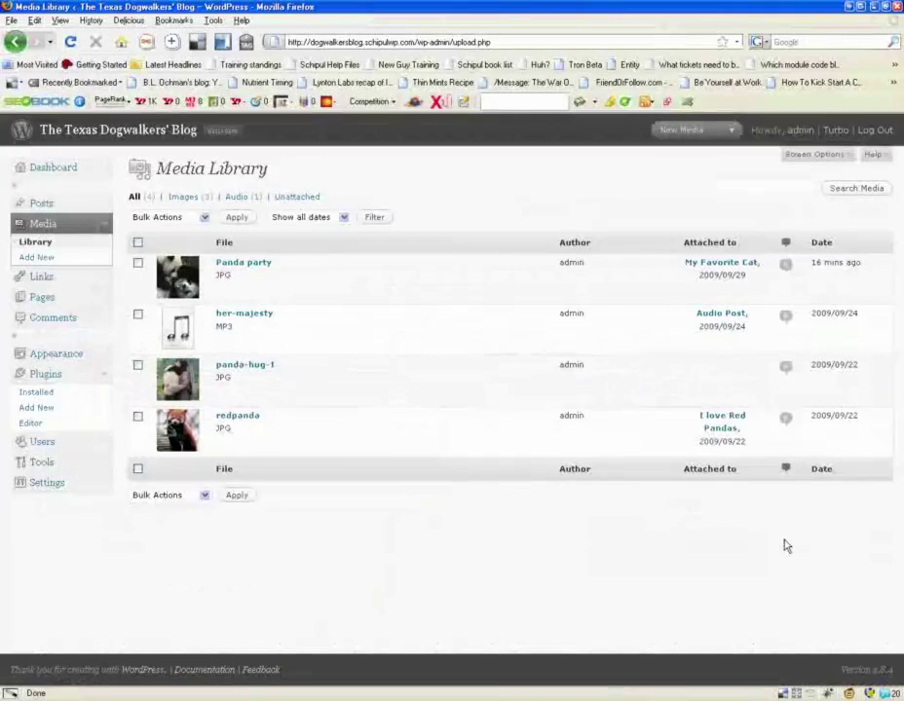
Step: Open the list of blogroll links in the WordPress admin
{"action": "left_click", "coordinate": [40, 282]}
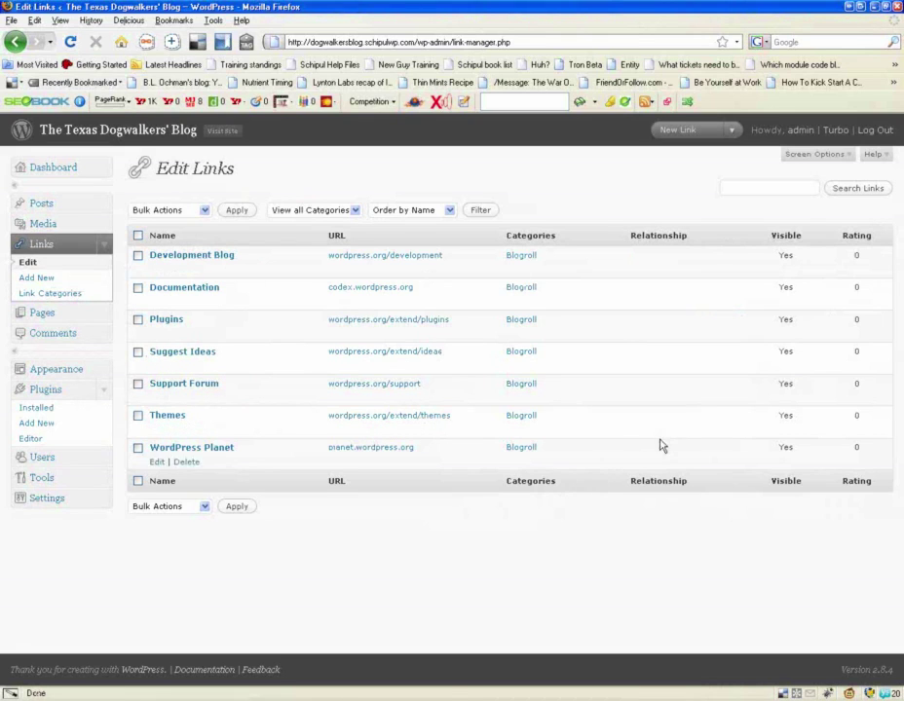
Step: Start a new blogroll link and view the public blog's homepage in a separate tab
{"action": "left_click", "coordinate": [35, 279]}
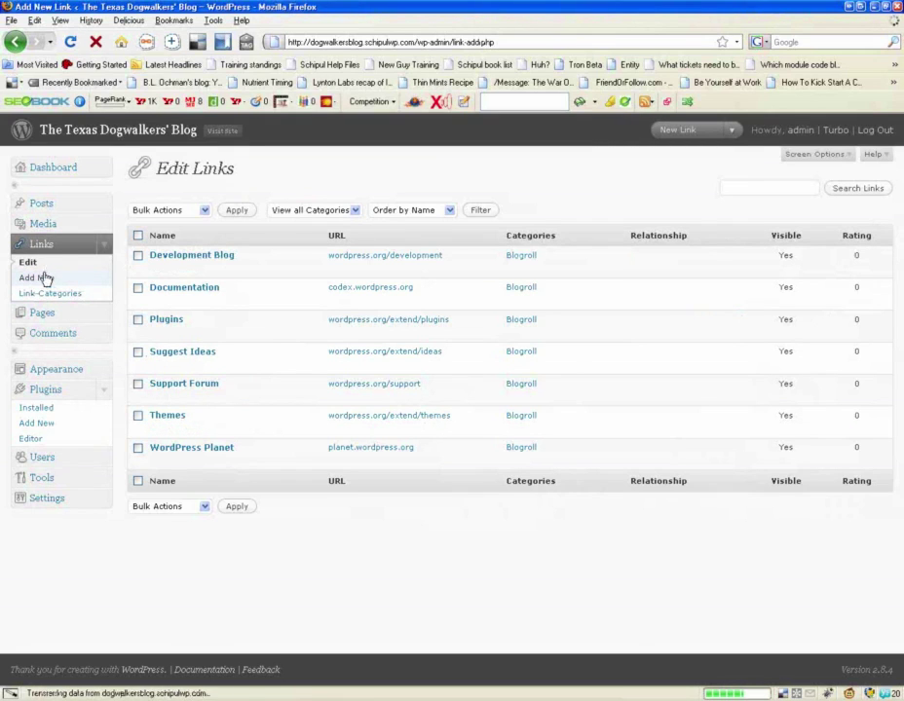
{"action": "right_click", "coordinate": [158, 132]}
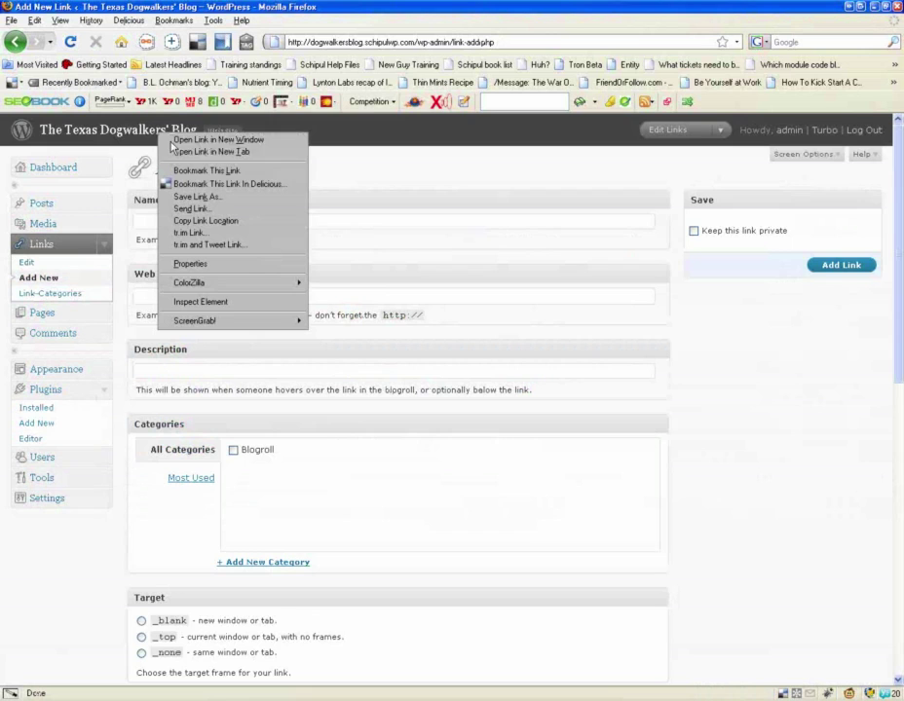
{"action": "left_click", "coordinate": [189, 152]}
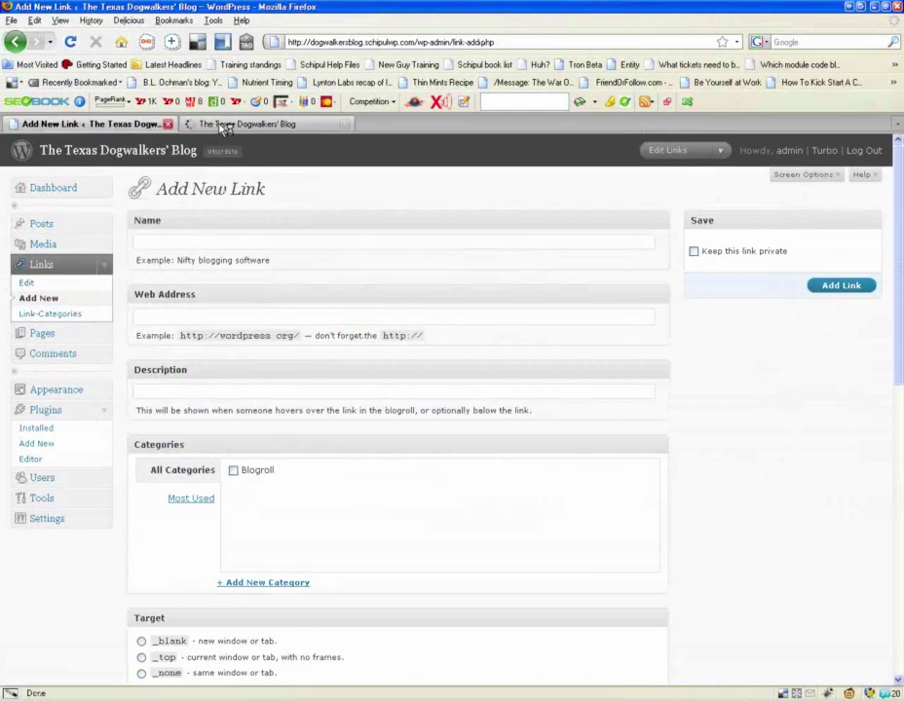
{"action": "left_click", "coordinate": [222, 126]}
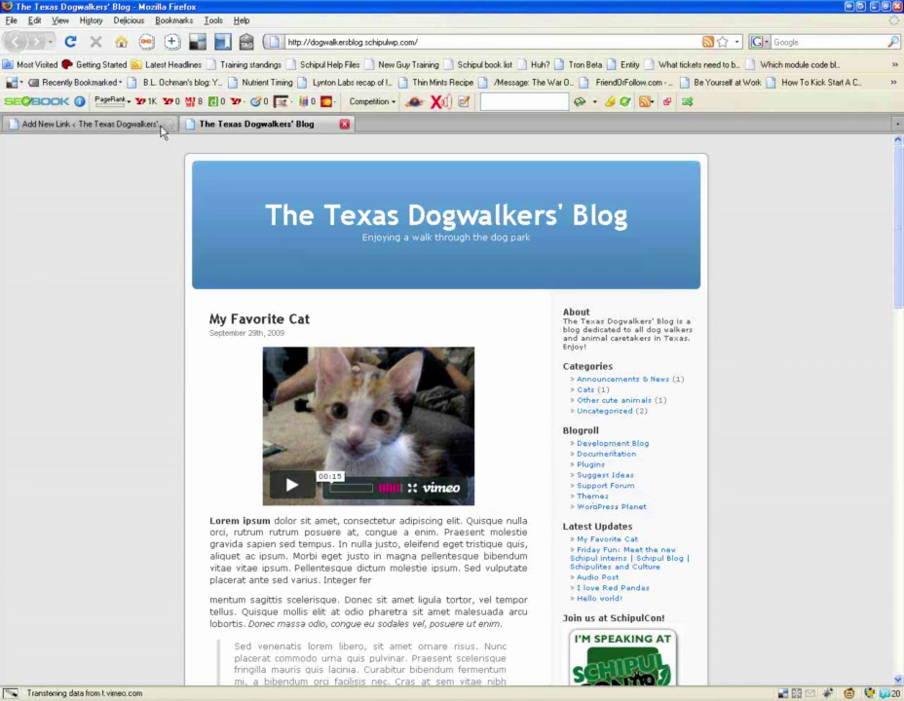
{"action": "left_click", "coordinate": [113, 125]}
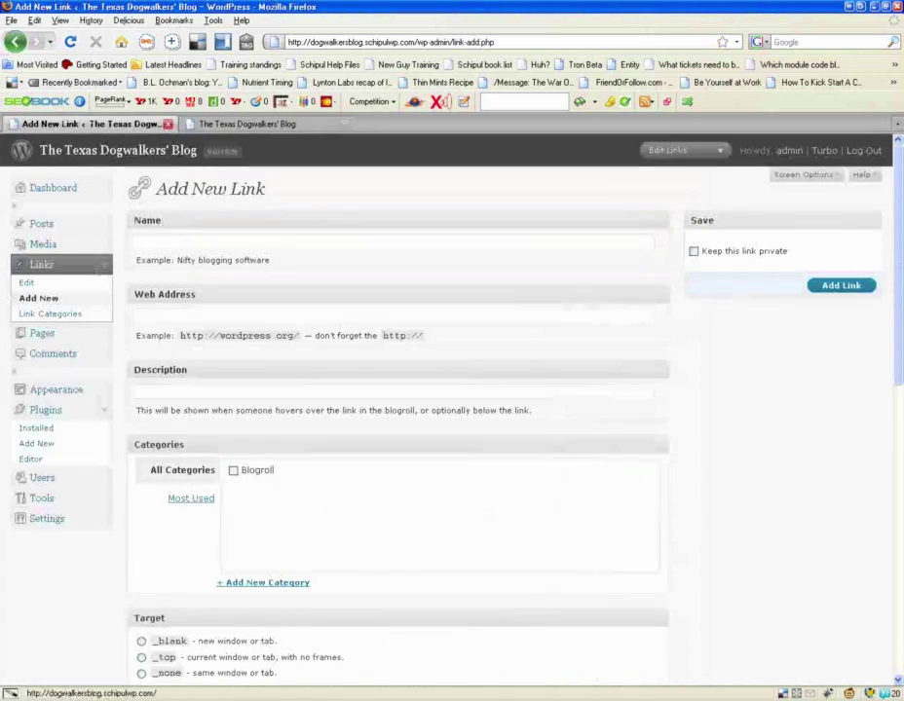
{"action": "left_click", "coordinate": [183, 239]}
{"action": "type", "text": "Schipul.com"}
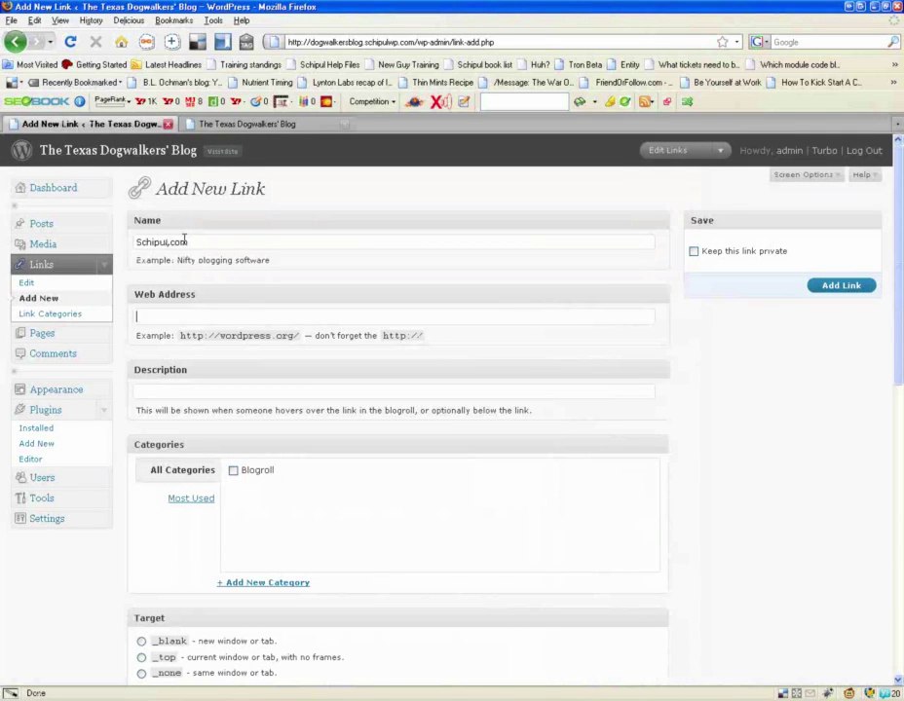
{"action": "key", "text": "Tab"}
{"action": "type", "text": "http://"}
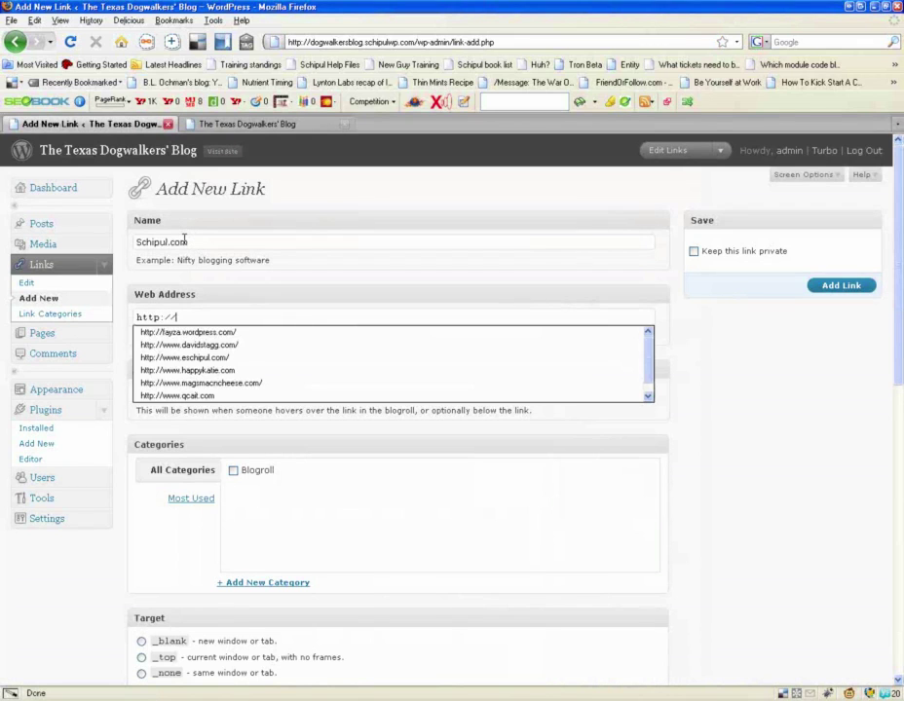
{"action": "type", "text": "schipul.com"}
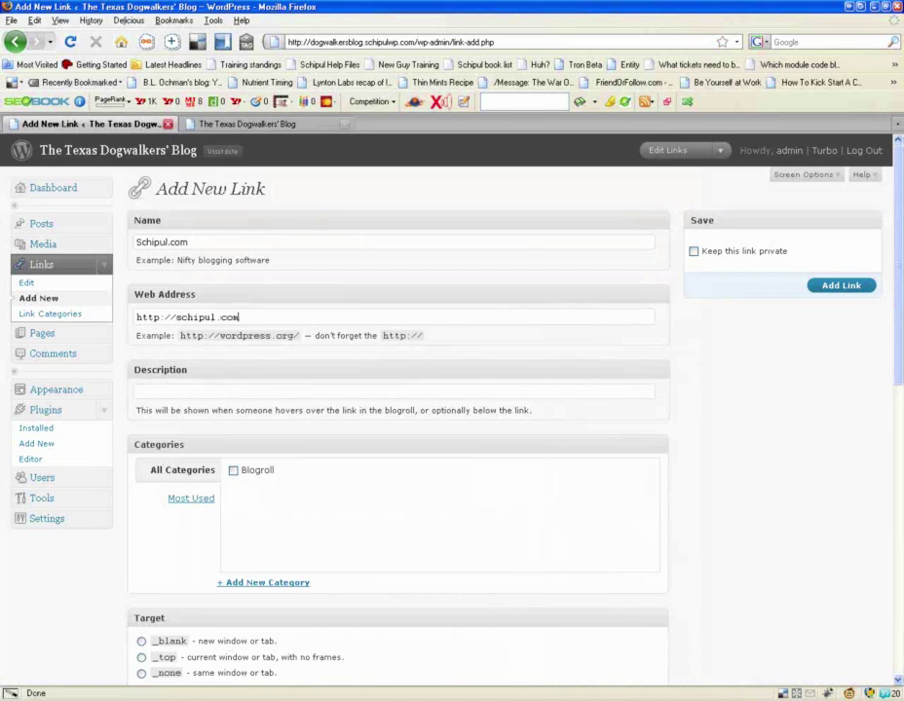
Step: Describe the link as "The official Schipul website" and assign it to the Blogroll category
{"action": "left_click", "coordinate": [695, 252]}
{"action": "type", "text": "The official Schipul website"}
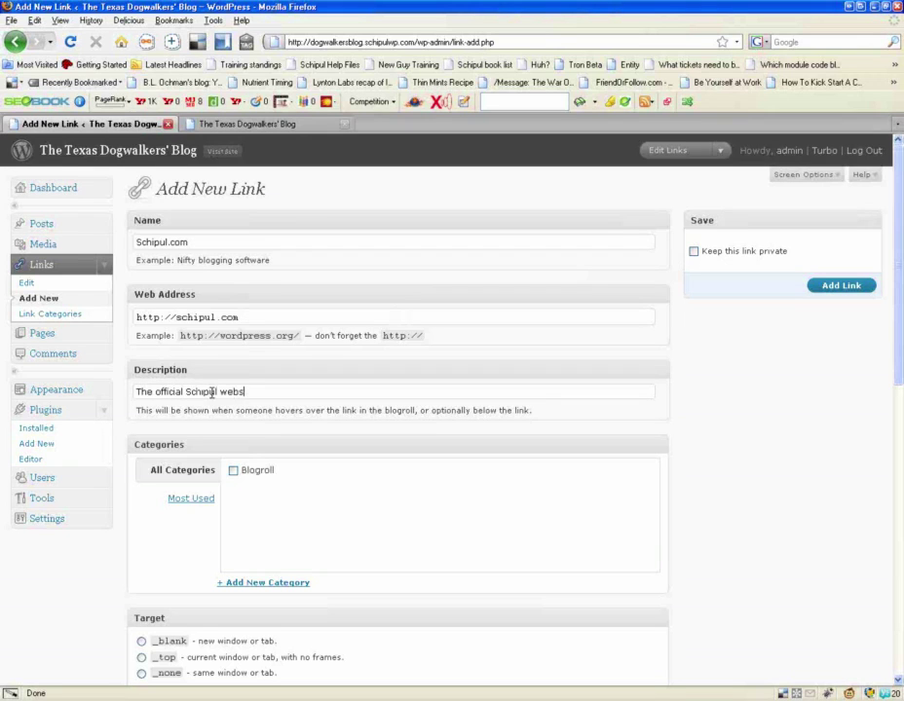
{"action": "left_click", "coordinate": [233, 473]}
{"action": "scroll", "coordinate": [228, 513], "scroll_direction": "down", "scroll_amount": 2}
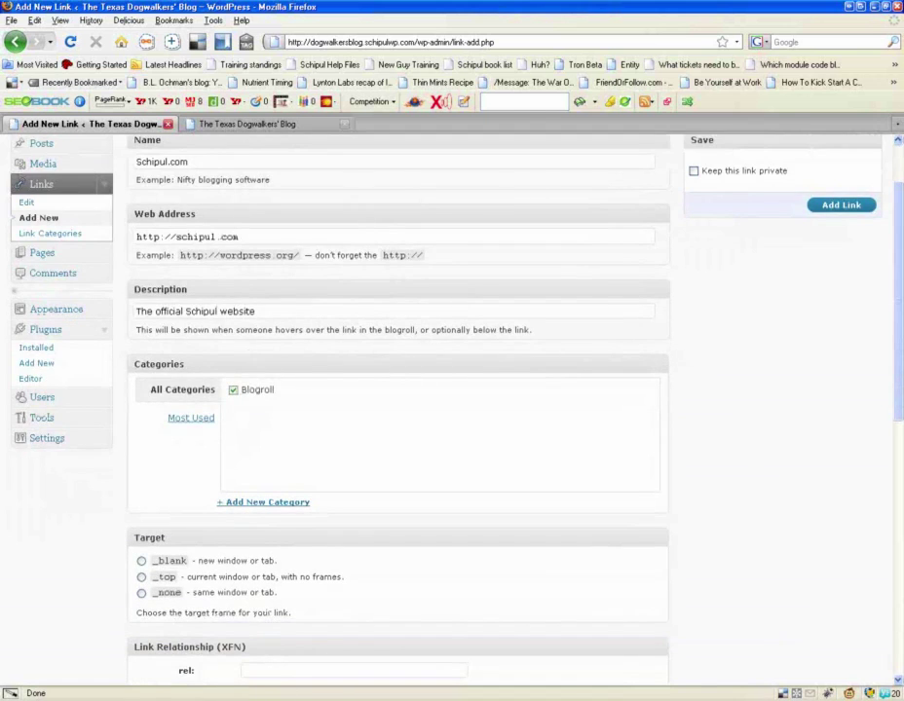
Step: Open blog.schipul.com in a new tab and examine how its sidebar groups links by category
{"action": "key", "text": "ctrl+t"}
{"action": "type", "text": "blog.schipul"}
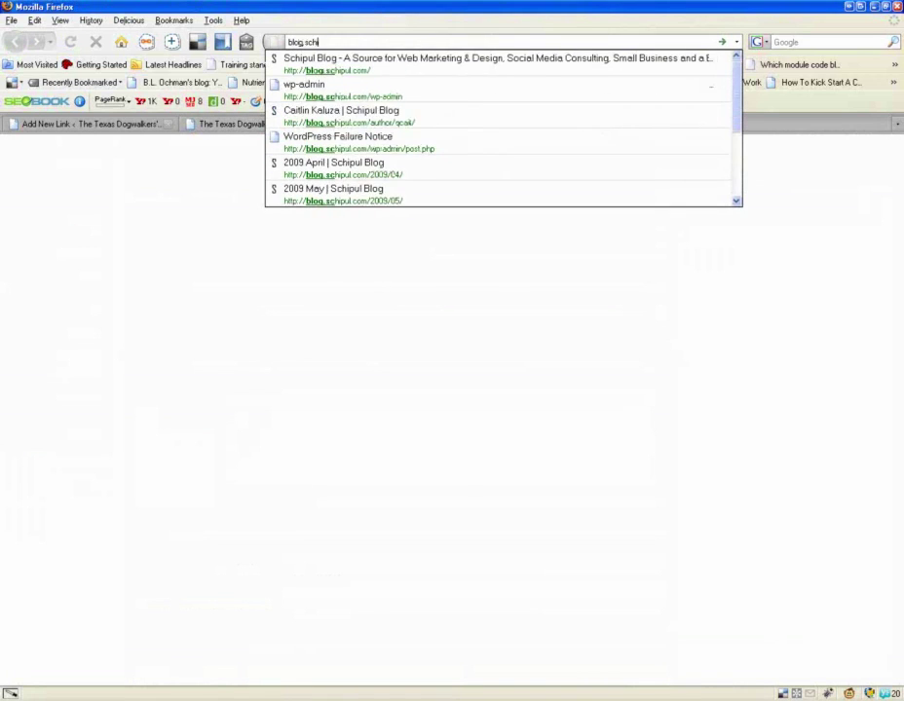
{"action": "key", "text": "Down"}
{"action": "key", "text": "Down"}
{"action": "key", "text": "Return"}
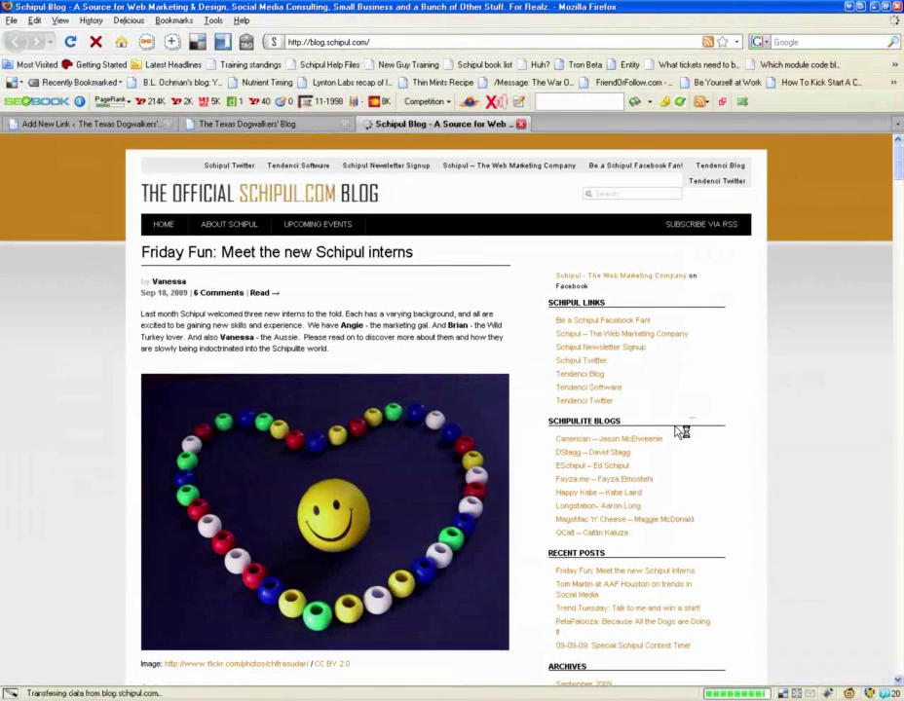
{"action": "scroll", "coordinate": [691, 417], "scroll_direction": "down", "scroll_amount": 1}
{"action": "scroll", "coordinate": [691, 421], "scroll_direction": "down", "scroll_amount": 1}
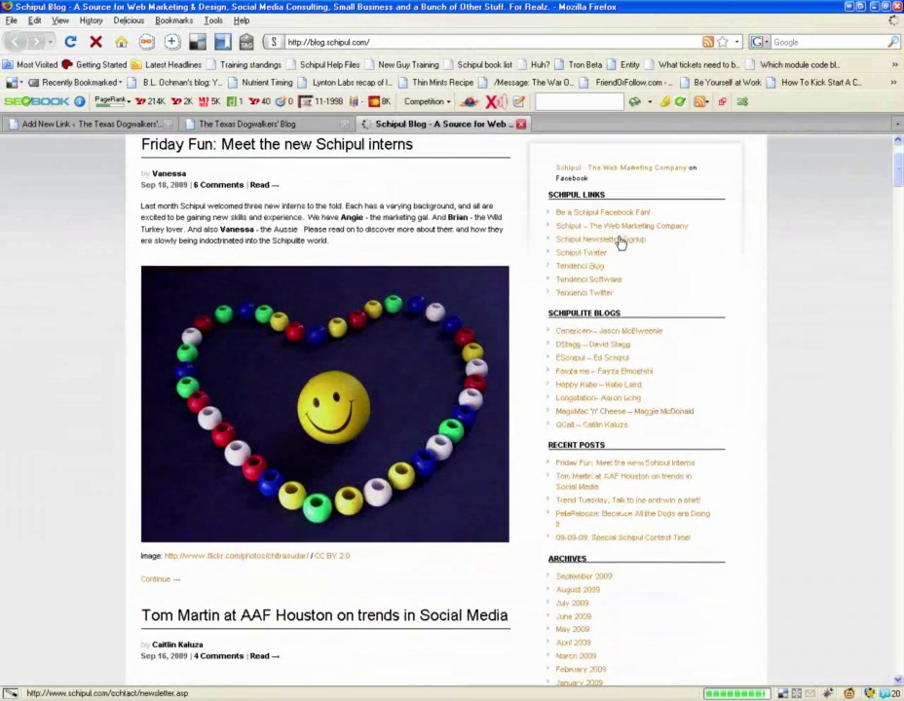
{"action": "scroll", "coordinate": [578, 377], "scroll_direction": "down", "scroll_amount": 1}
{"action": "scroll", "coordinate": [584, 517], "scroll_direction": "down", "scroll_amount": 3}
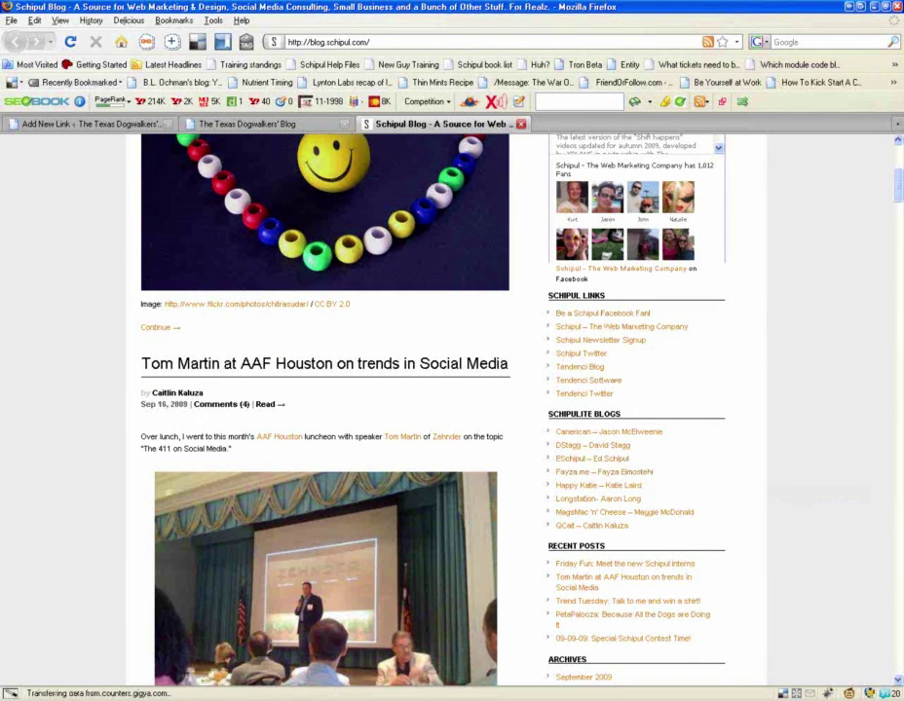
Step: Return to the new link form and set the link's target to _blank
{"action": "left_click", "coordinate": [88, 123]}
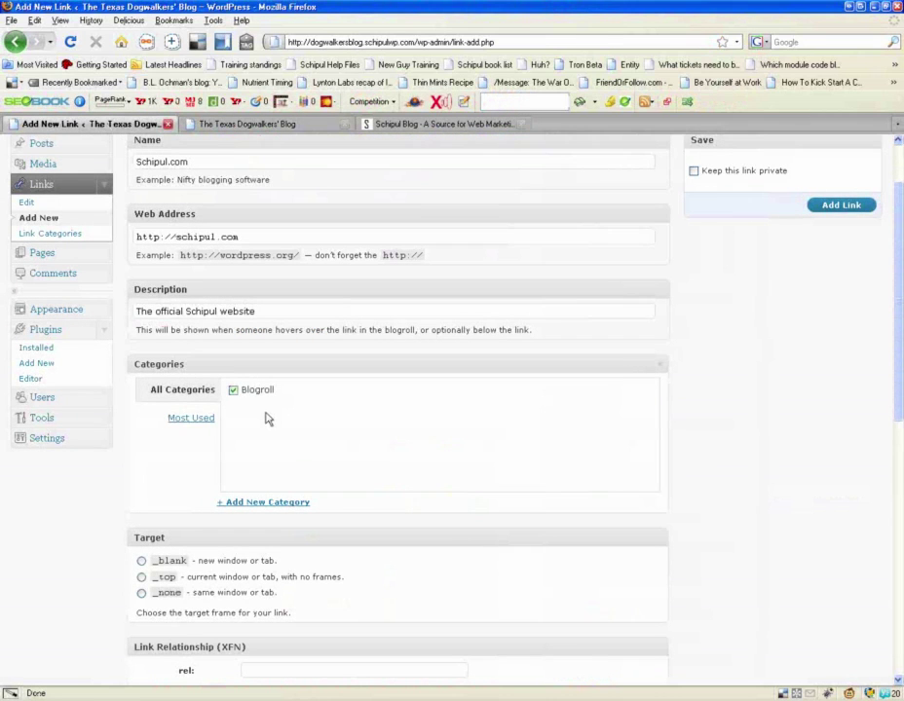
{"action": "scroll", "coordinate": [151, 521], "scroll_direction": "down", "scroll_amount": 1}
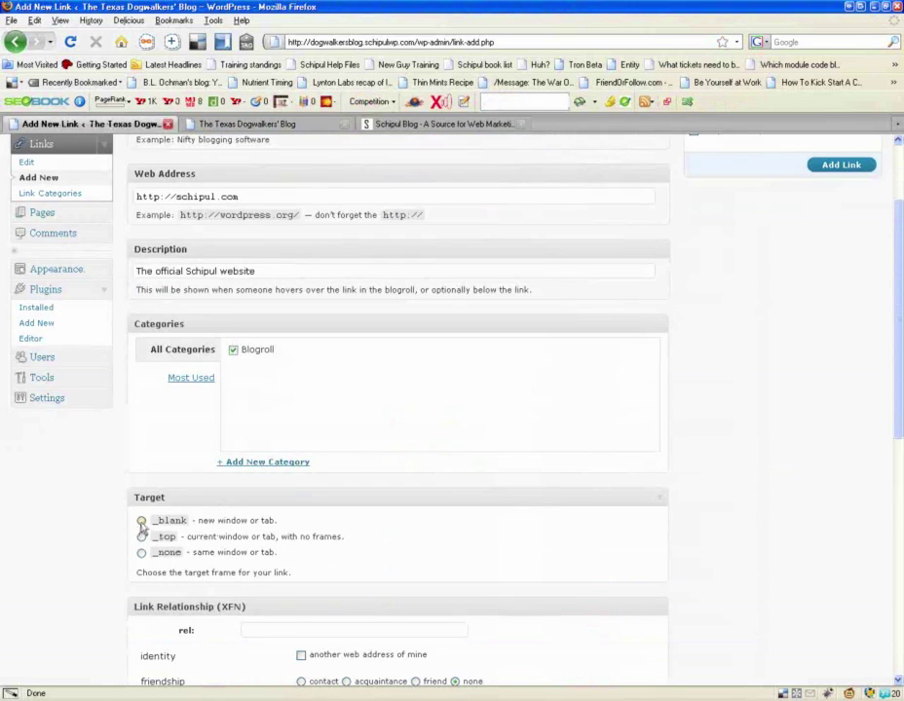
{"action": "scroll", "coordinate": [142, 526], "scroll_direction": "down", "scroll_amount": 1}
{"action": "left_click", "coordinate": [142, 482]}
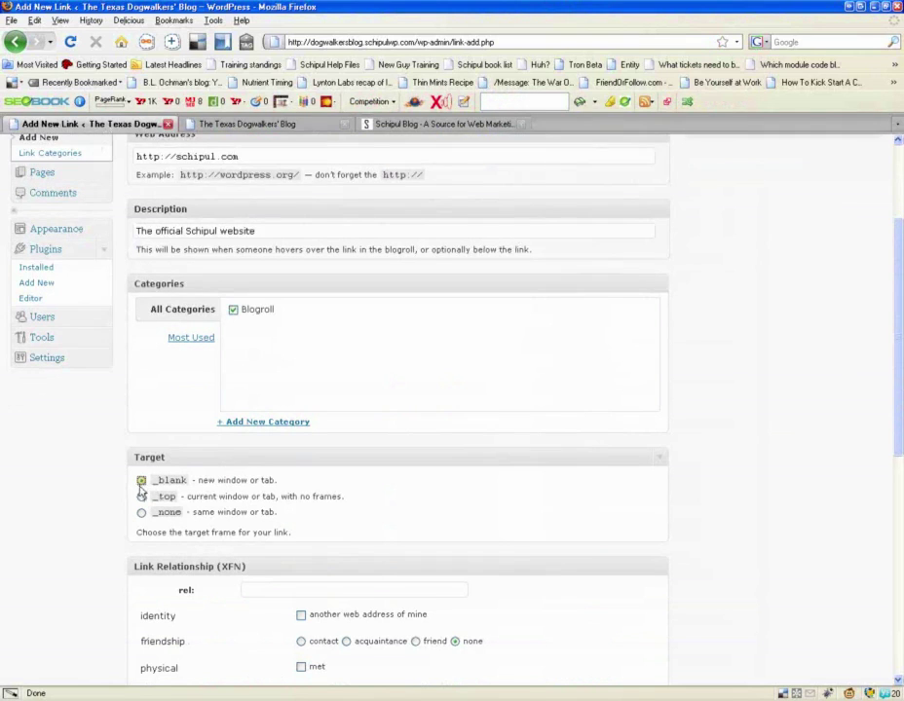
Step: Add the link to the blogroll and check the sidebar of the public blog for it
{"action": "scroll", "coordinate": [123, 513], "scroll_direction": "down", "scroll_amount": 1}
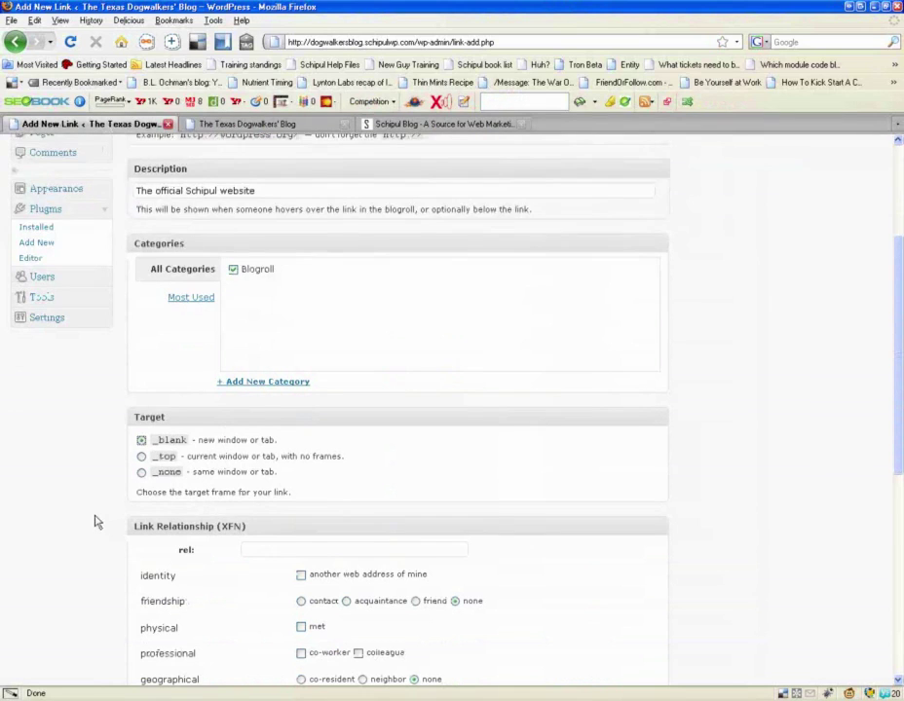
{"action": "scroll", "coordinate": [94, 522], "scroll_direction": "down", "scroll_amount": 3}
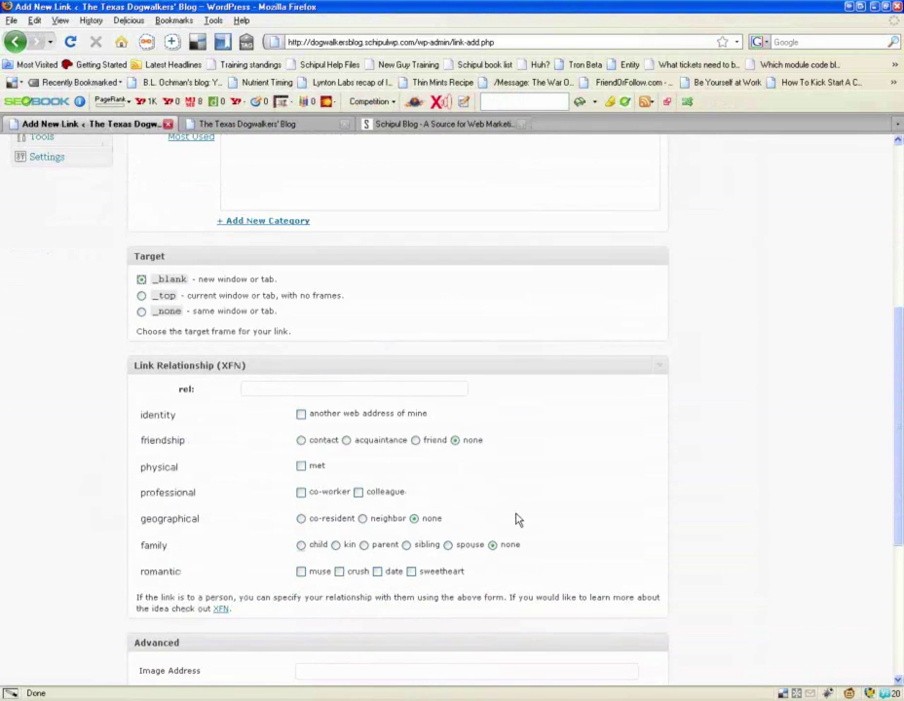
{"action": "scroll", "coordinate": [534, 526], "scroll_direction": "down", "scroll_amount": 1}
{"action": "scroll", "coordinate": [534, 526], "scroll_direction": "down", "scroll_amount": 3}
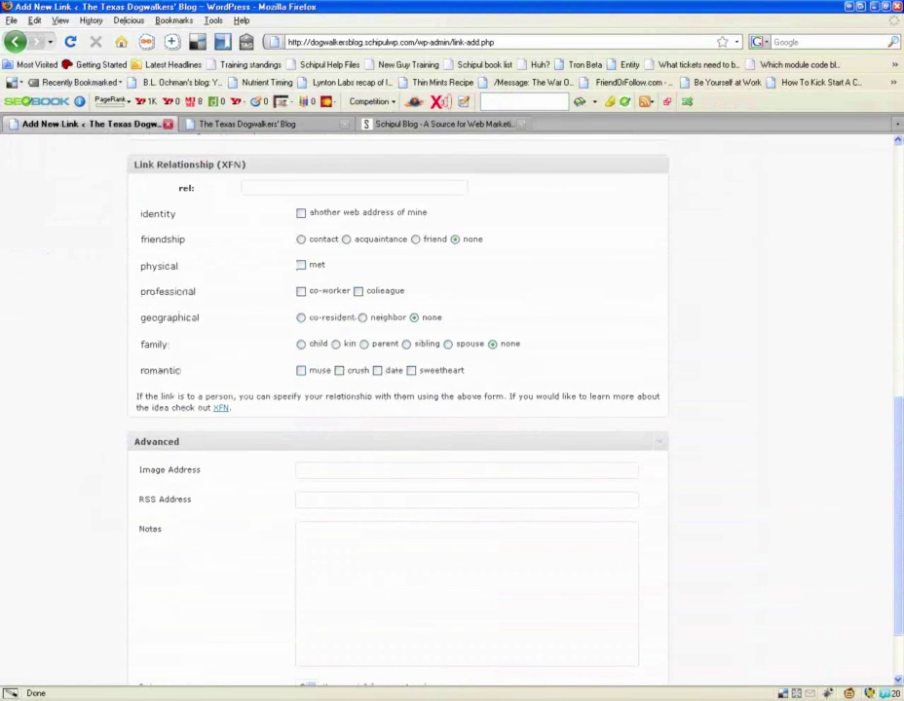
{"action": "scroll", "coordinate": [255, 440], "scroll_direction": "down", "scroll_amount": 2}
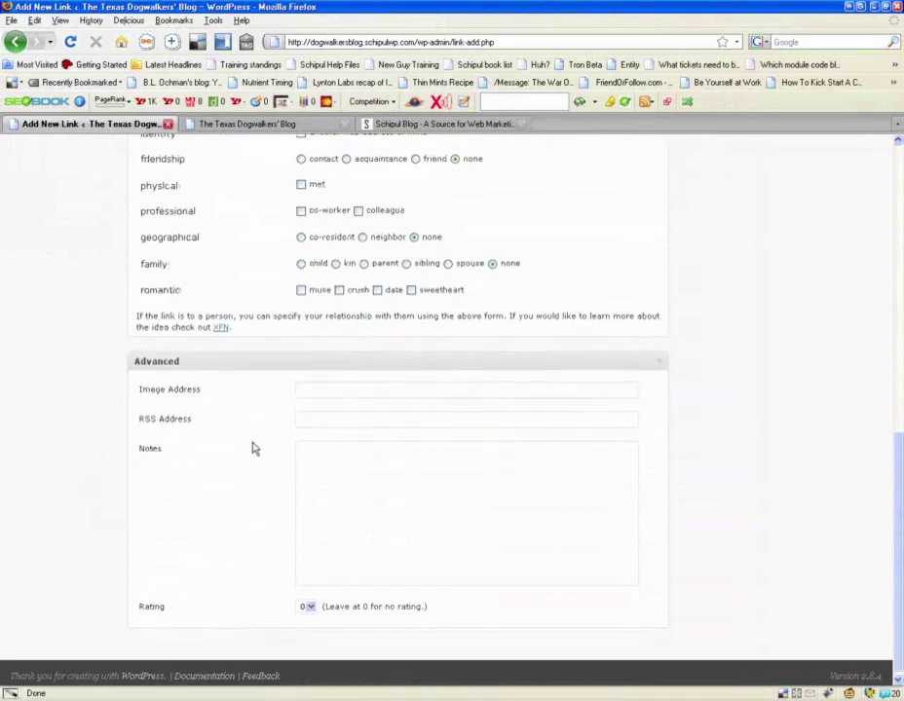
{"action": "scroll", "coordinate": [260, 448], "scroll_direction": "up", "scroll_amount": 15}
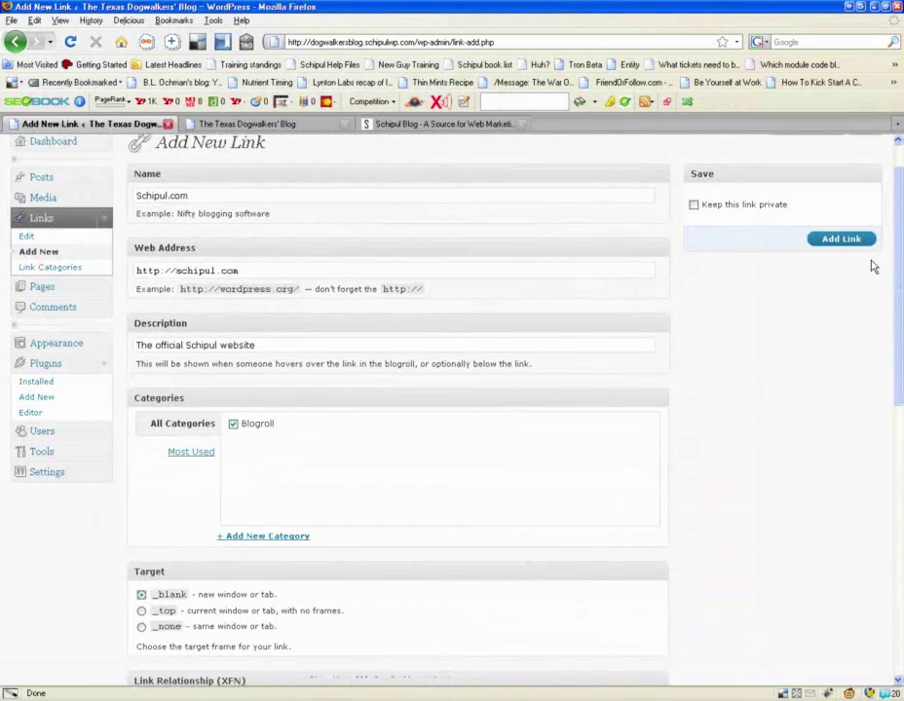
{"action": "left_click", "coordinate": [846, 241]}
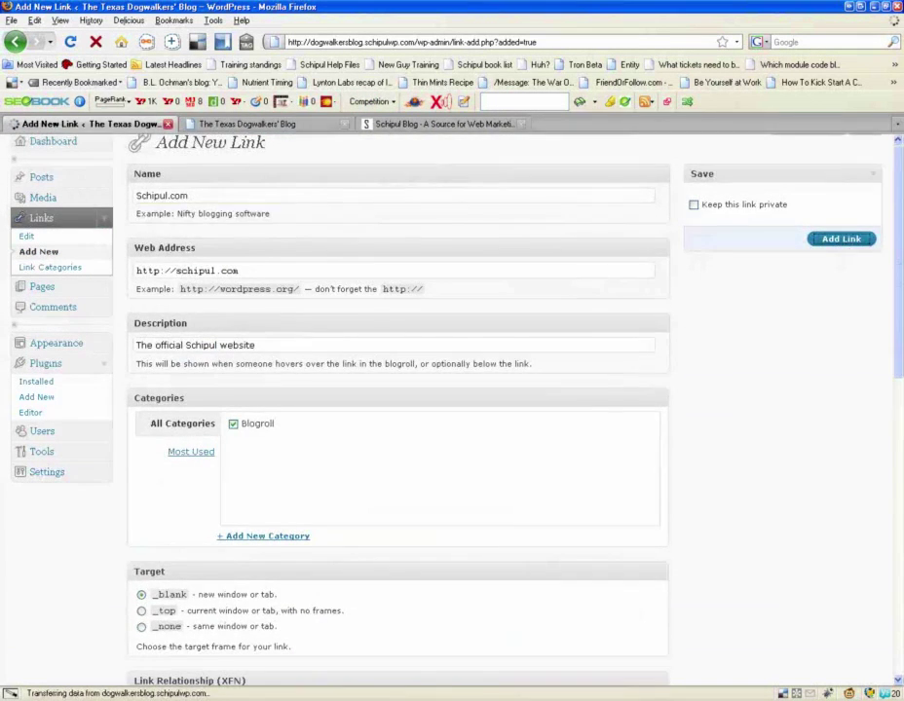
{"action": "left_click", "coordinate": [261, 124]}
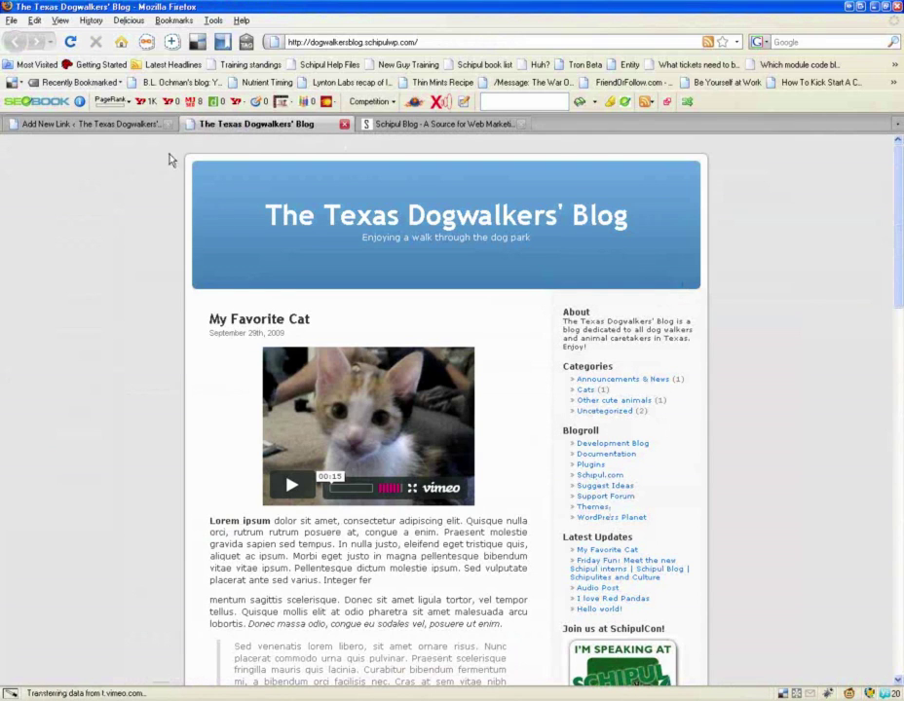
{"action": "left_click", "coordinate": [118, 124]}
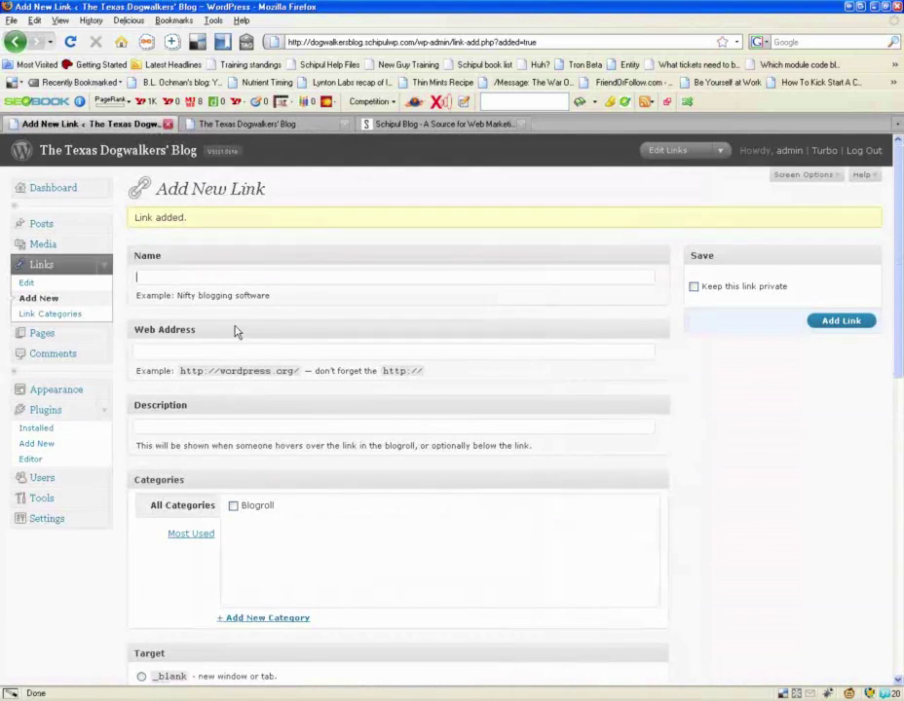
Step: Open the Schipul.com link for editing and look through its target, relationship, advanced and rating options
{"action": "left_click", "coordinate": [26, 283]}
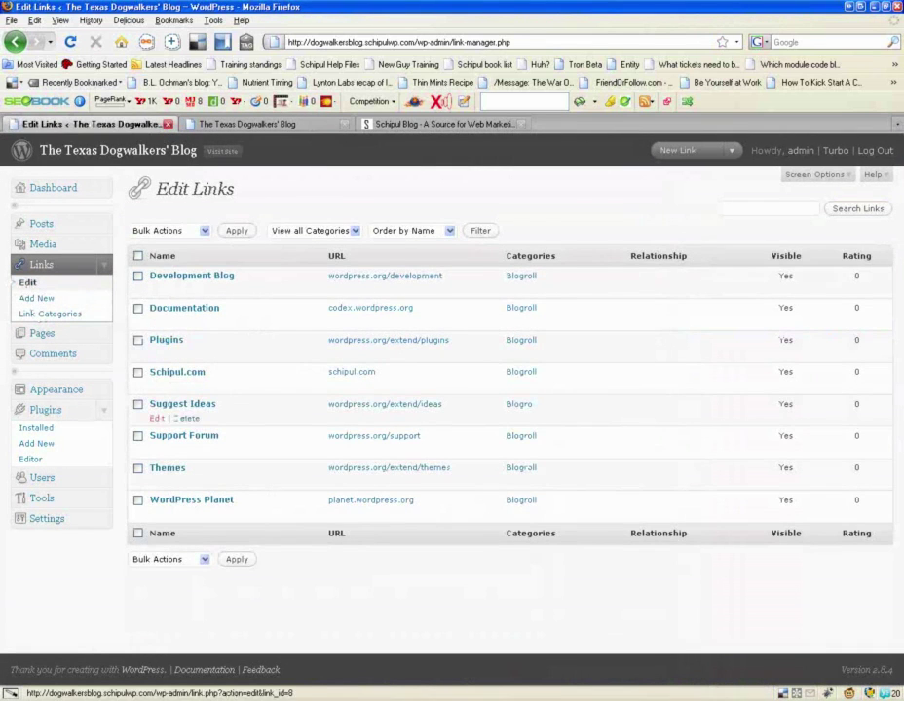
{"action": "left_click", "coordinate": [158, 387]}
{"action": "scroll", "coordinate": [397, 409], "scroll_direction": "down", "scroll_amount": 7}
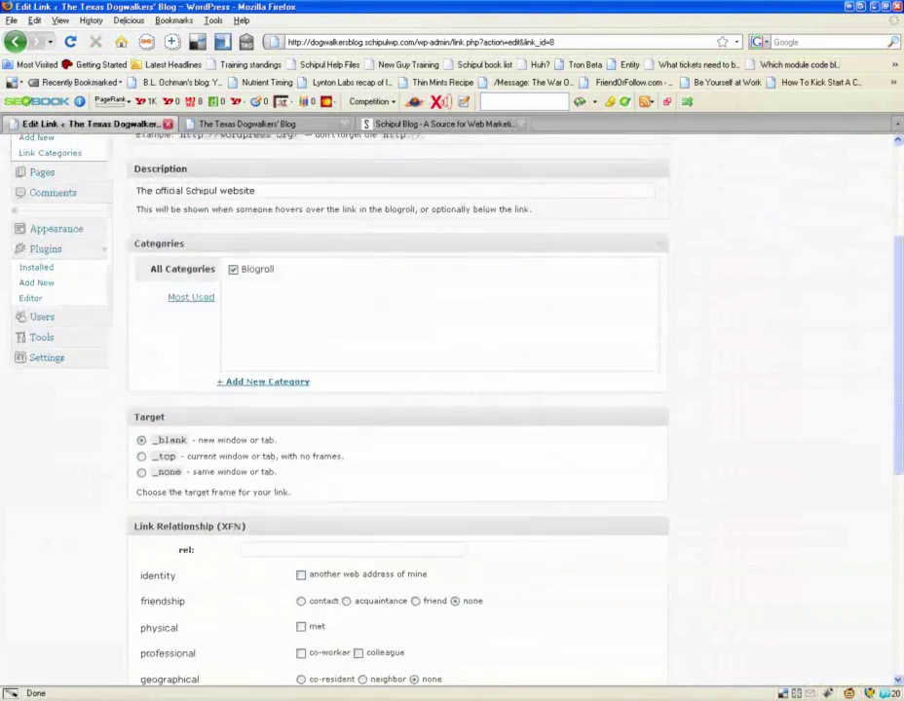
{"action": "scroll", "coordinate": [237, 414], "scroll_direction": "down", "scroll_amount": 5}
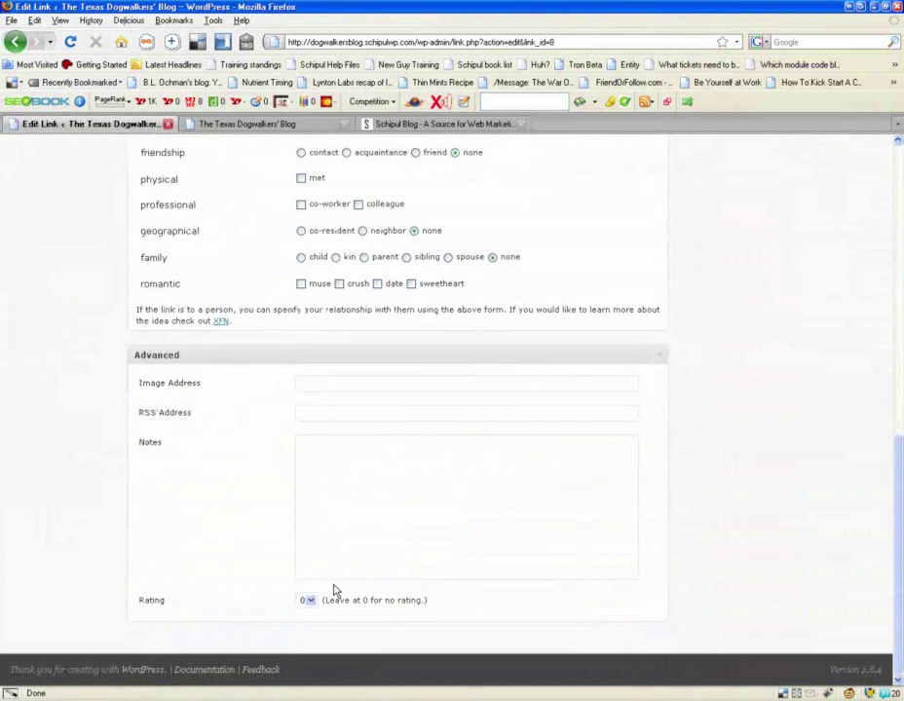
{"action": "left_click", "coordinate": [304, 601]}
{"action": "left_click", "coordinate": [305, 601]}
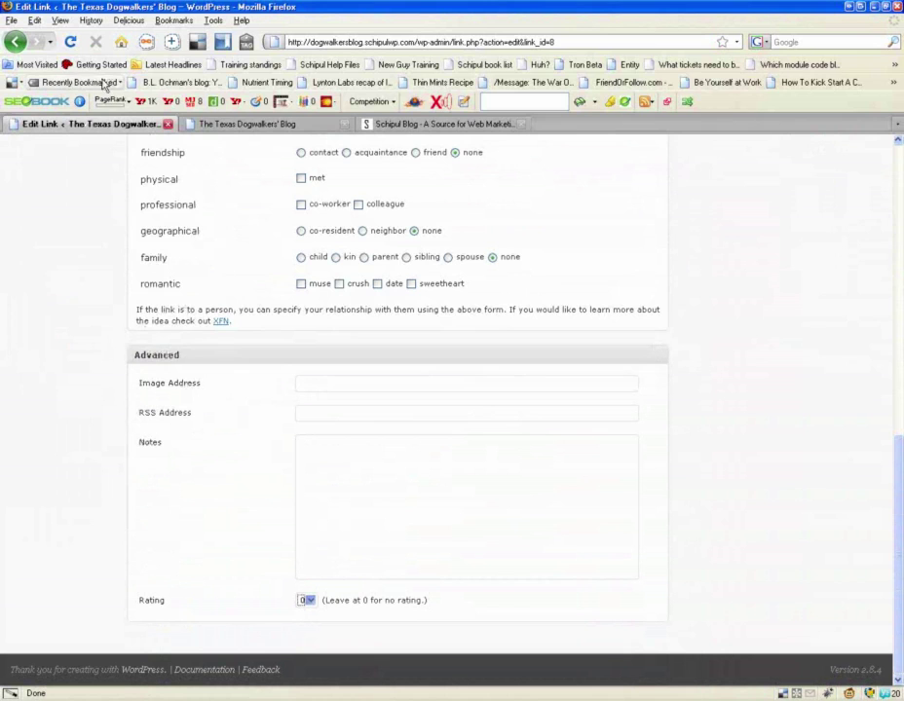
{"action": "scroll", "coordinate": [141, 357], "scroll_direction": "up", "scroll_amount": 8}
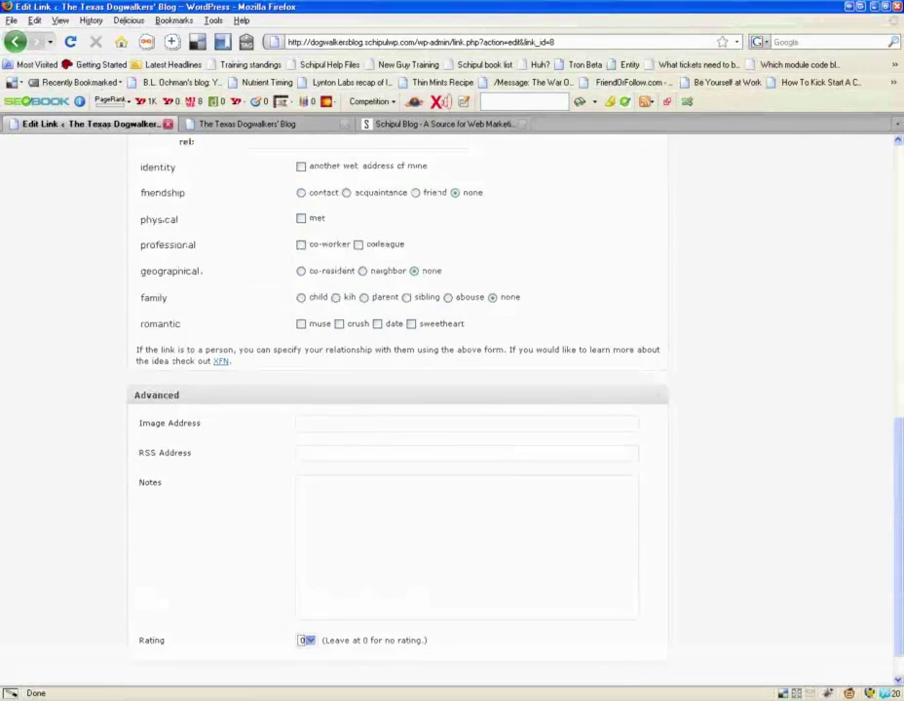
{"action": "scroll", "coordinate": [64, 306], "scroll_direction": "up", "scroll_amount": 3}
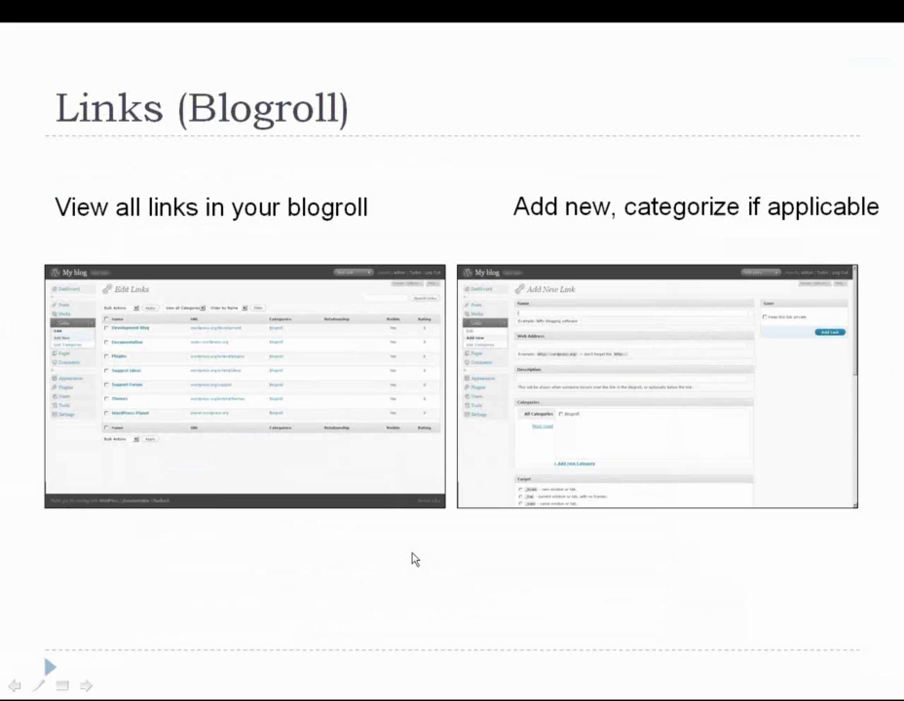
{"action": "key", "text": "Right"}
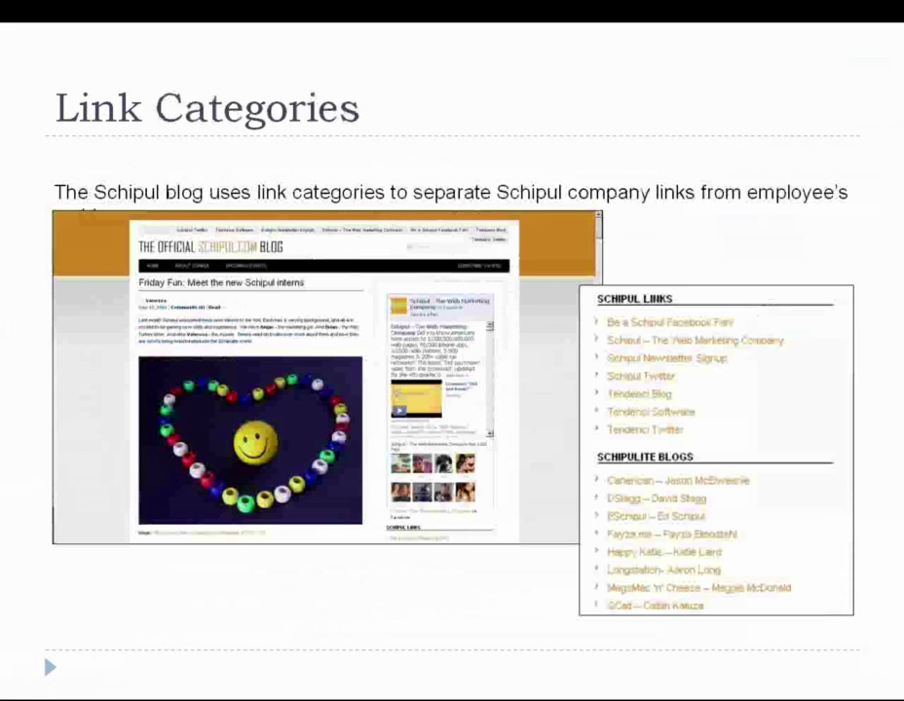
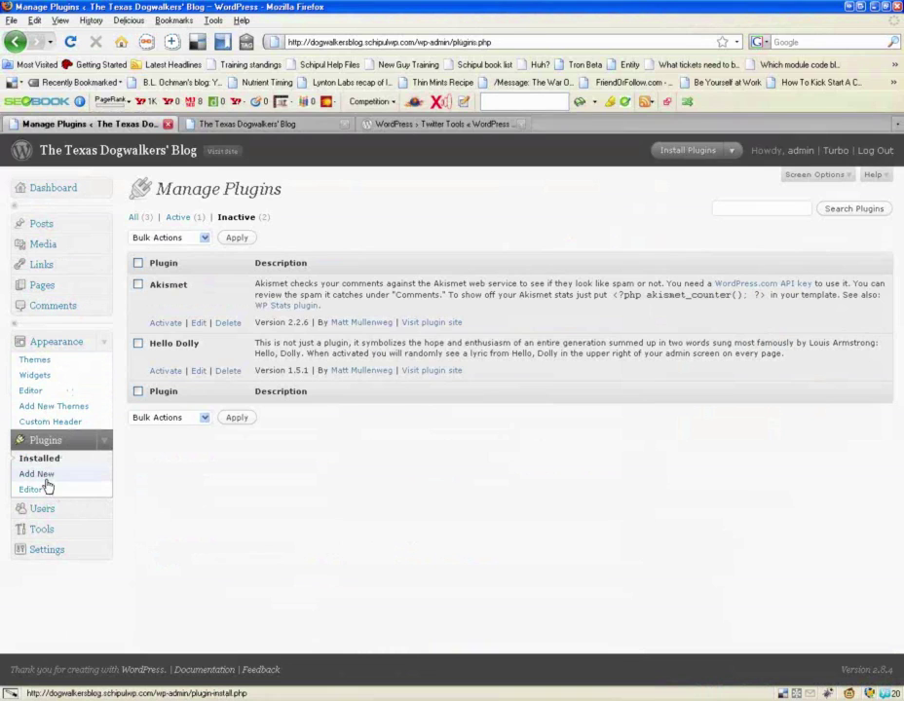
Step: Open the blog's general settings and look over the title, timezone, date and time format options
{"action": "left_click", "coordinate": [32, 553]}
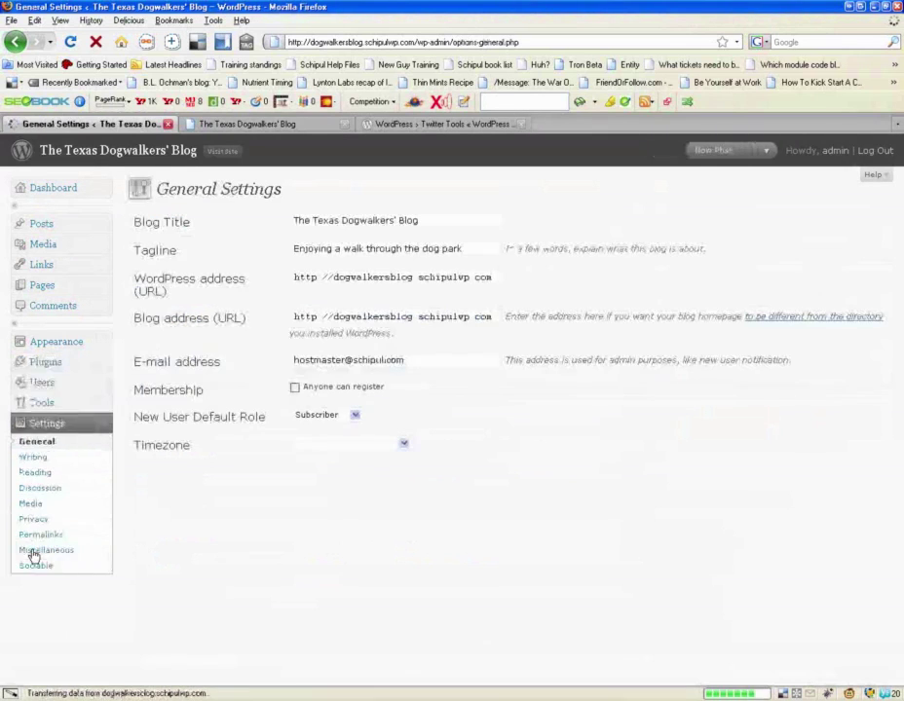
{"action": "scroll", "coordinate": [47, 526], "scroll_direction": "down", "scroll_amount": 1}
{"action": "scroll", "coordinate": [47, 526], "scroll_direction": "down", "scroll_amount": 1}
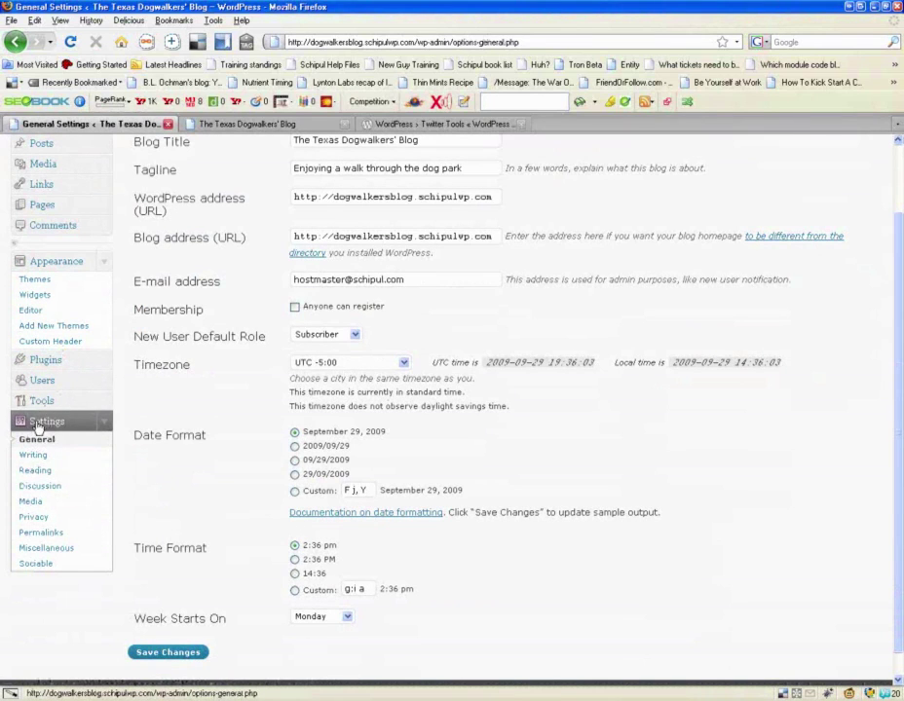
Step: In the Sociable settings, enable Kirtsy, order it right after Print and Twitthis before Tumblr, and save the changes
{"action": "left_click", "coordinate": [36, 565]}
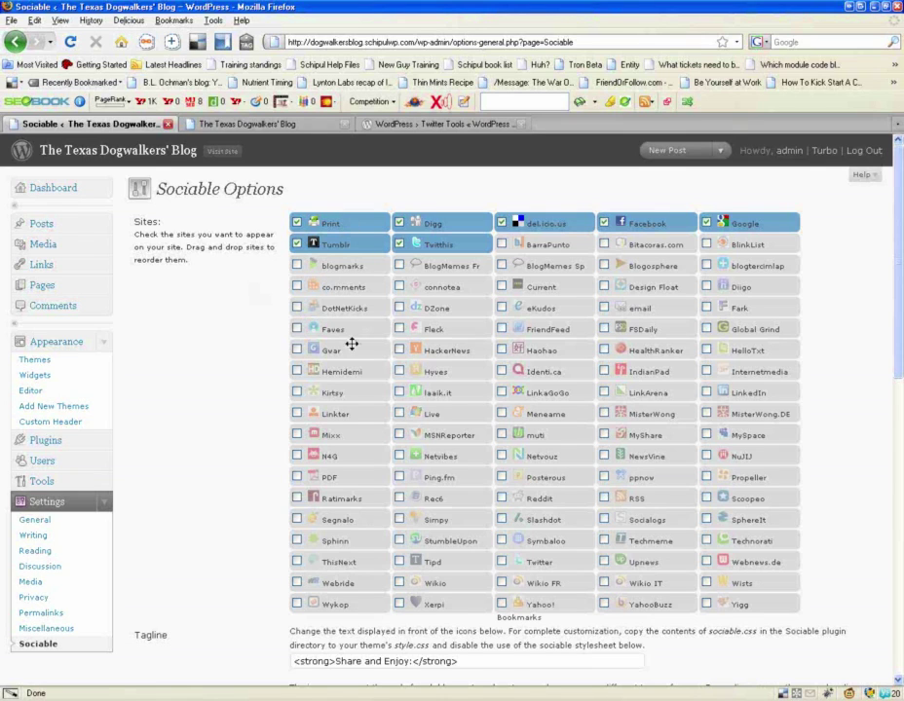
{"action": "left_click", "coordinate": [296, 391]}
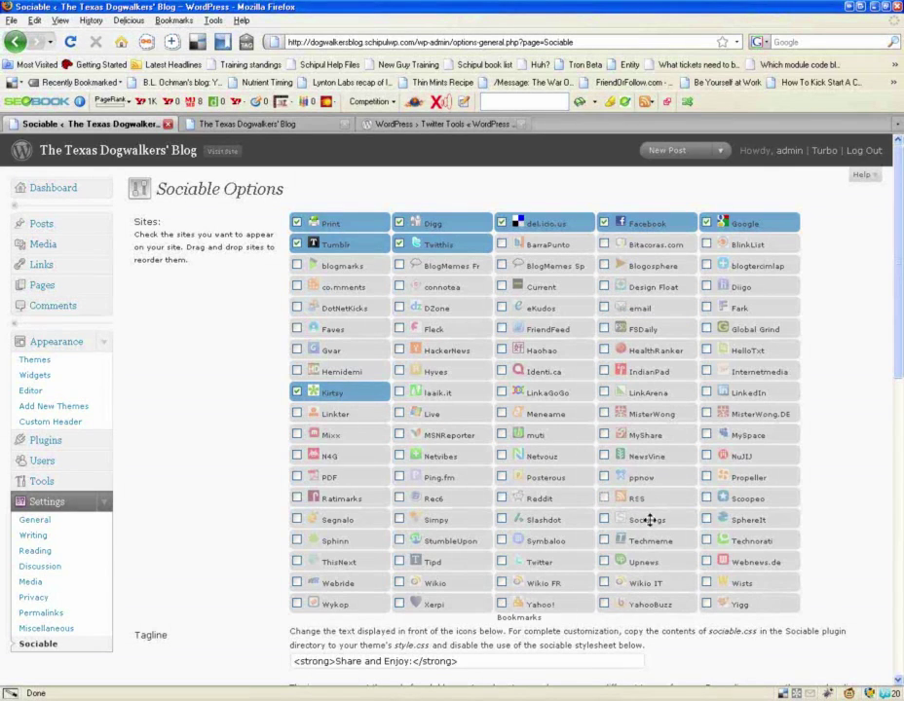
{"action": "left_click_drag", "start_coordinate": [331, 245], "coordinate": [712, 290]}
{"action": "left_click_drag", "start_coordinate": [643, 265], "coordinate": [329, 245]}
{"action": "left_click_drag", "start_coordinate": [485, 226], "coordinate": [546, 295]}
{"action": "left_click_drag", "start_coordinate": [546, 296], "coordinate": [632, 248]}
{"action": "left_click_drag", "start_coordinate": [369, 390], "coordinate": [442, 223]}
{"action": "left_click_drag", "start_coordinate": [633, 244], "coordinate": [534, 244]}
{"action": "scroll", "coordinate": [433, 484], "scroll_direction": "down", "scroll_amount": 10}
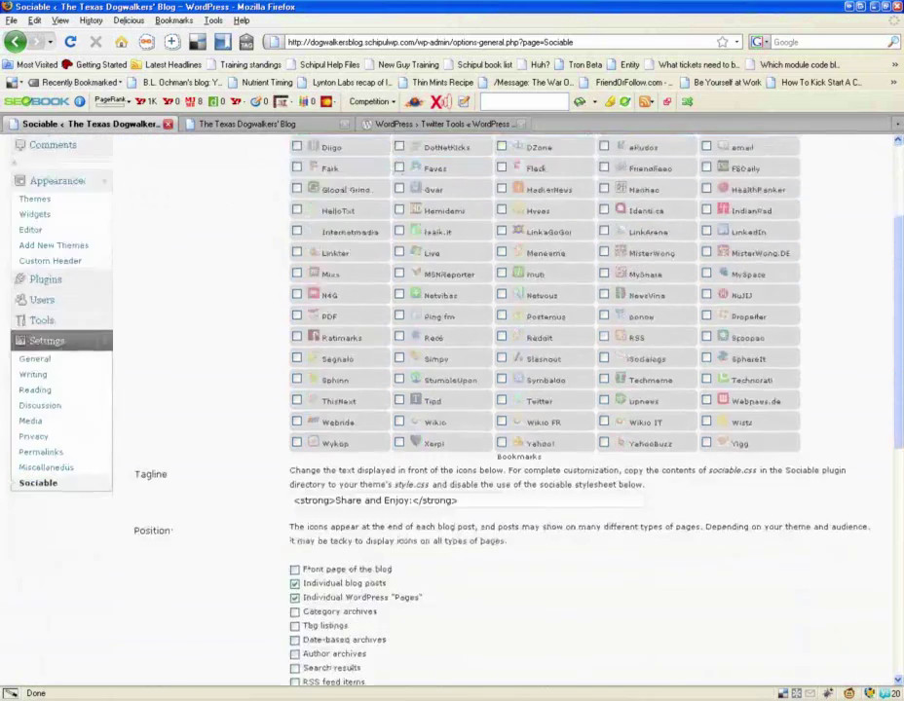
{"action": "left_click", "coordinate": [353, 515]}
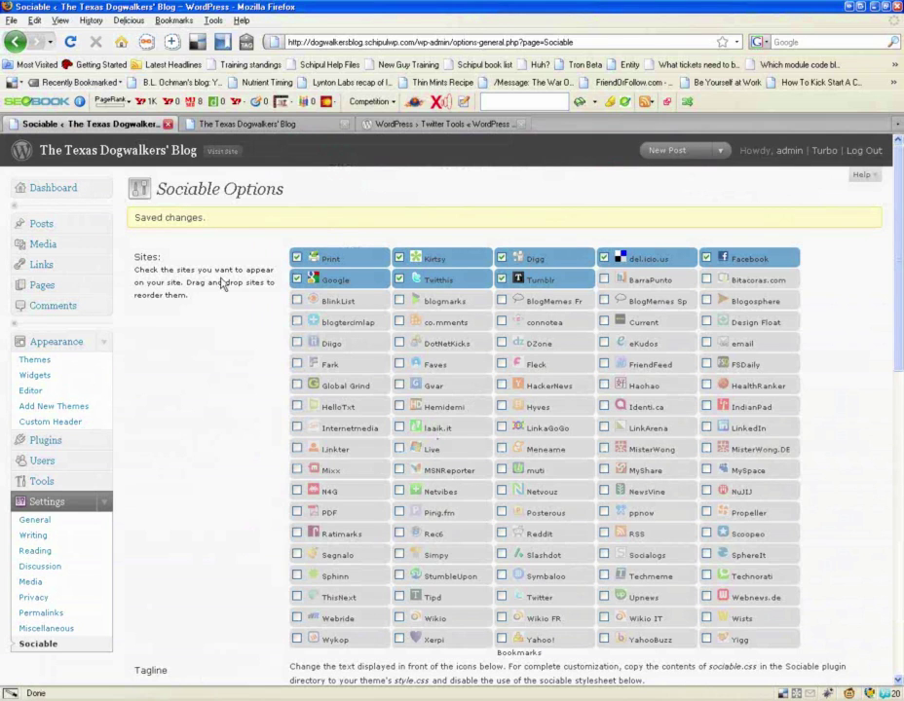
Step: Open the "My Favorite Cat" post on the public blog and check the order of its Share and Enjoy icons
{"action": "left_click", "coordinate": [248, 124]}
{"action": "left_click", "coordinate": [255, 196]}
{"action": "scroll", "coordinate": [498, 479], "scroll_direction": "down", "scroll_amount": 5}
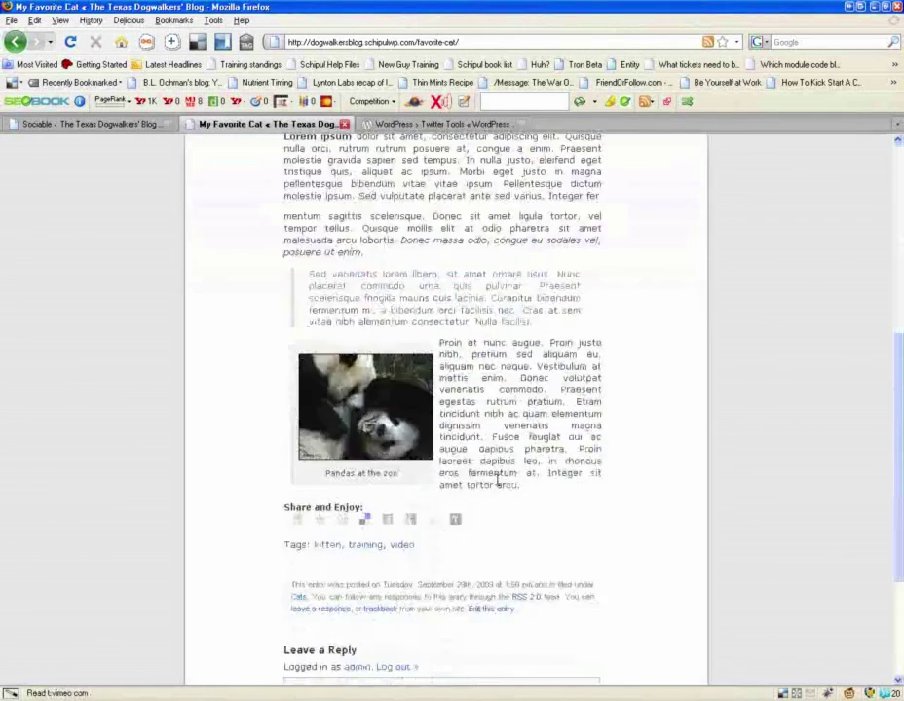
{"action": "scroll", "coordinate": [498, 480], "scroll_direction": "down", "scroll_amount": 3}
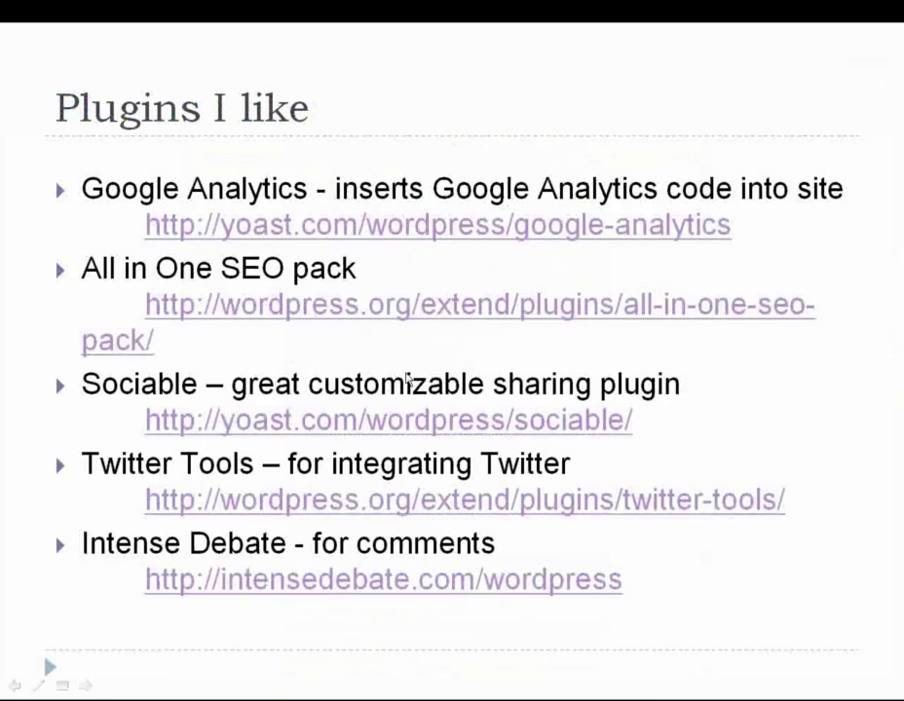
Step: Download the Twitter Tools plugin from the WordPress plugin directory, saving the file twitter-tools.2.0.zip
{"action": "left_click", "coordinate": [680, 616]}
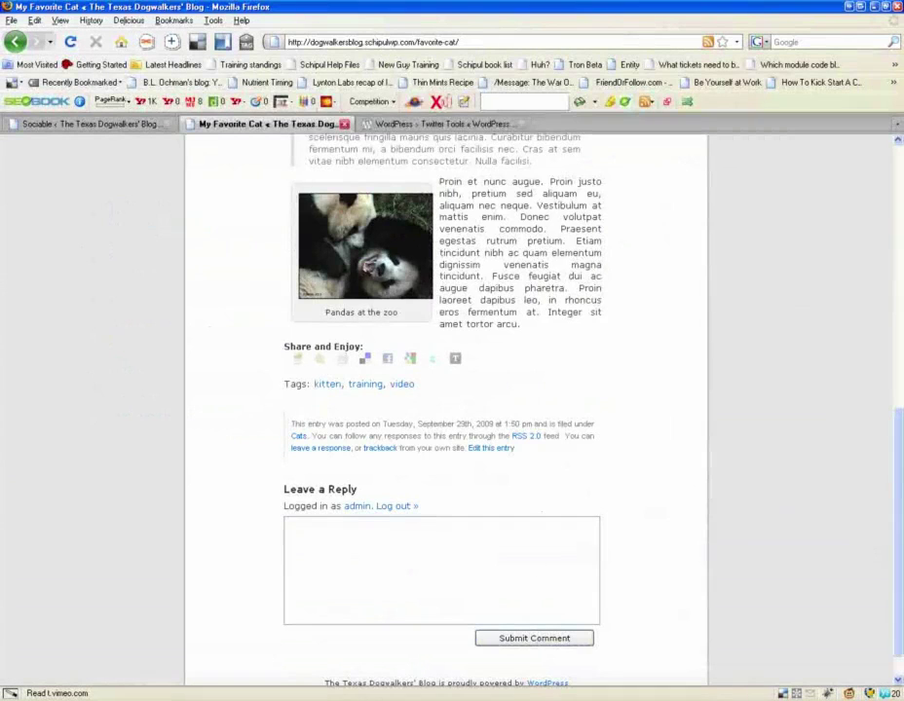
{"action": "left_click", "coordinate": [443, 124]}
{"action": "left_click", "coordinate": [700, 248]}
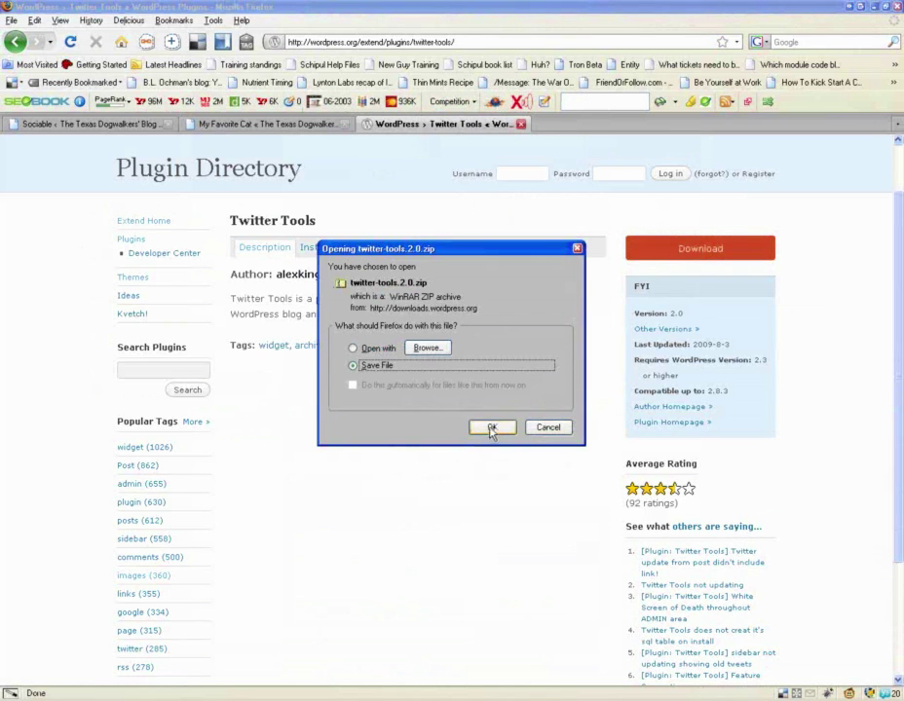
{"action": "left_click", "coordinate": [499, 429]}
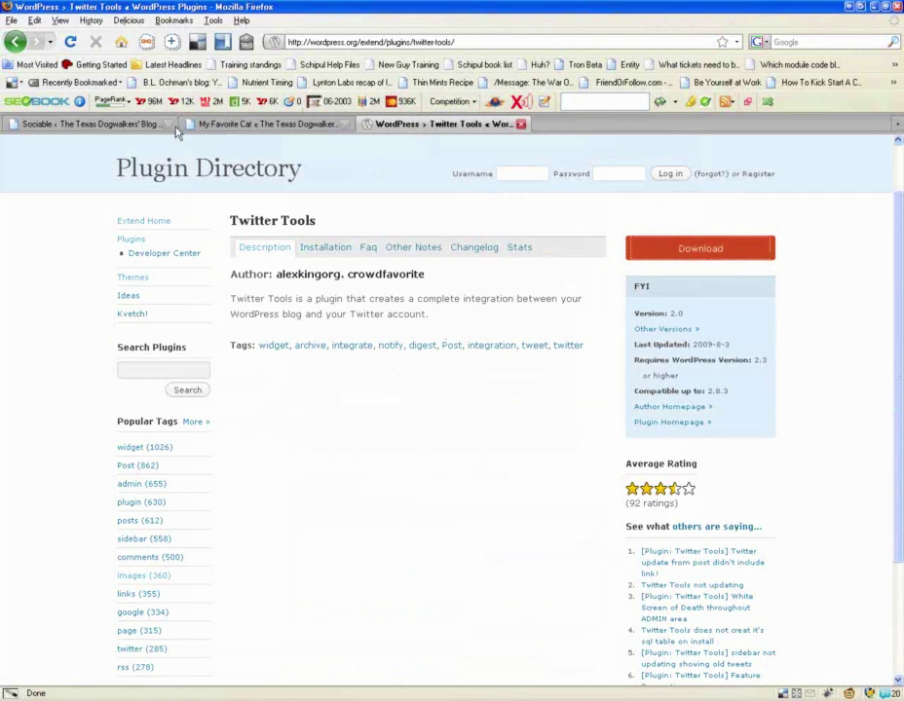
Step: Install the Twitter Tools plugin on the blog by uploading twitter-tools.2.0.zip, and activate it
{"action": "left_click", "coordinate": [98, 125]}
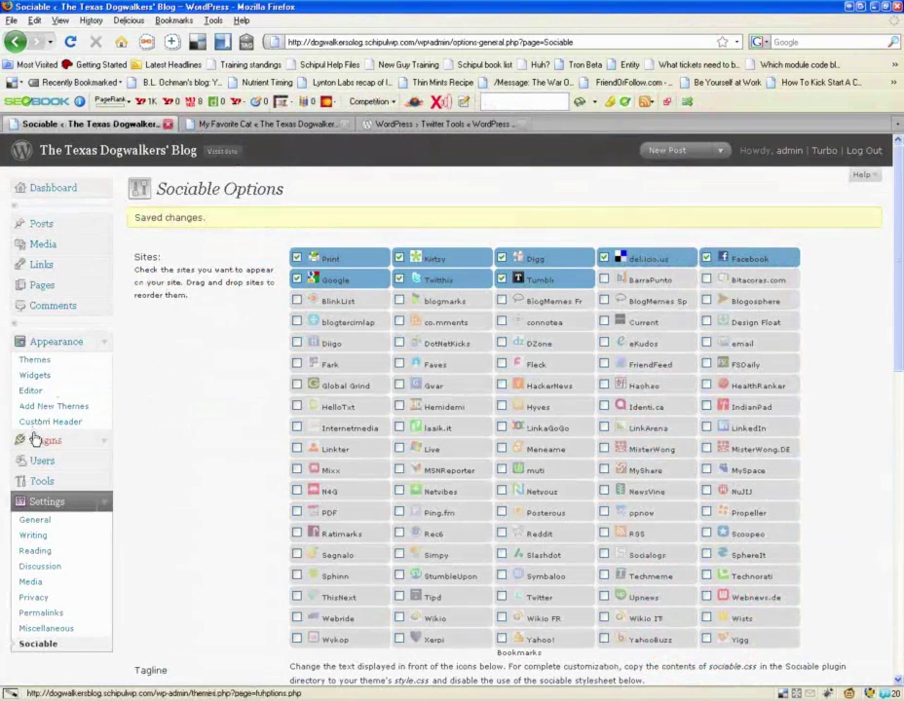
{"action": "left_click", "coordinate": [103, 440]}
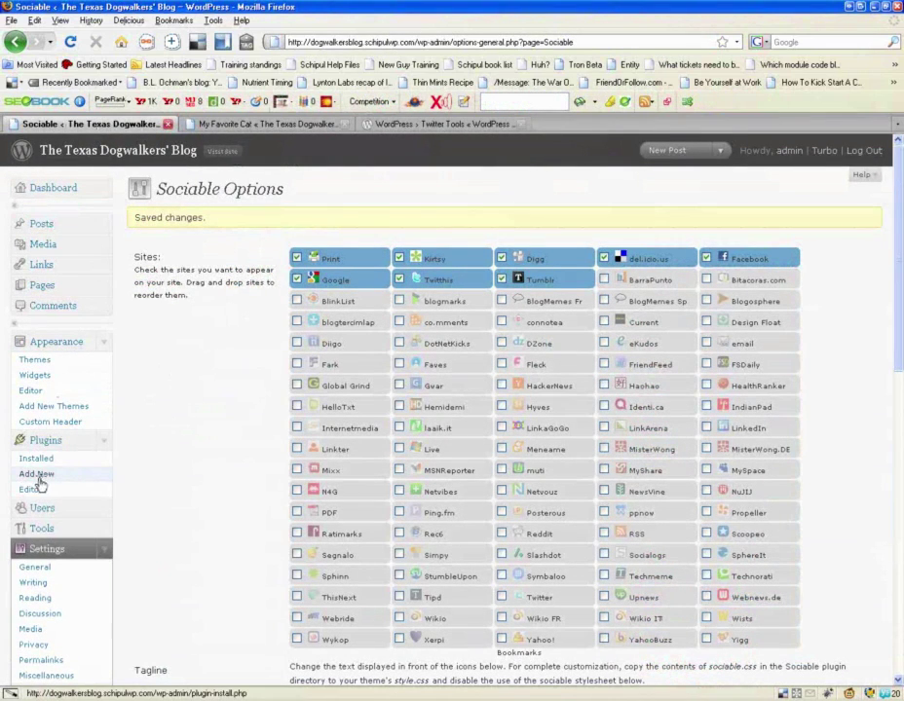
{"action": "left_click", "coordinate": [21, 475]}
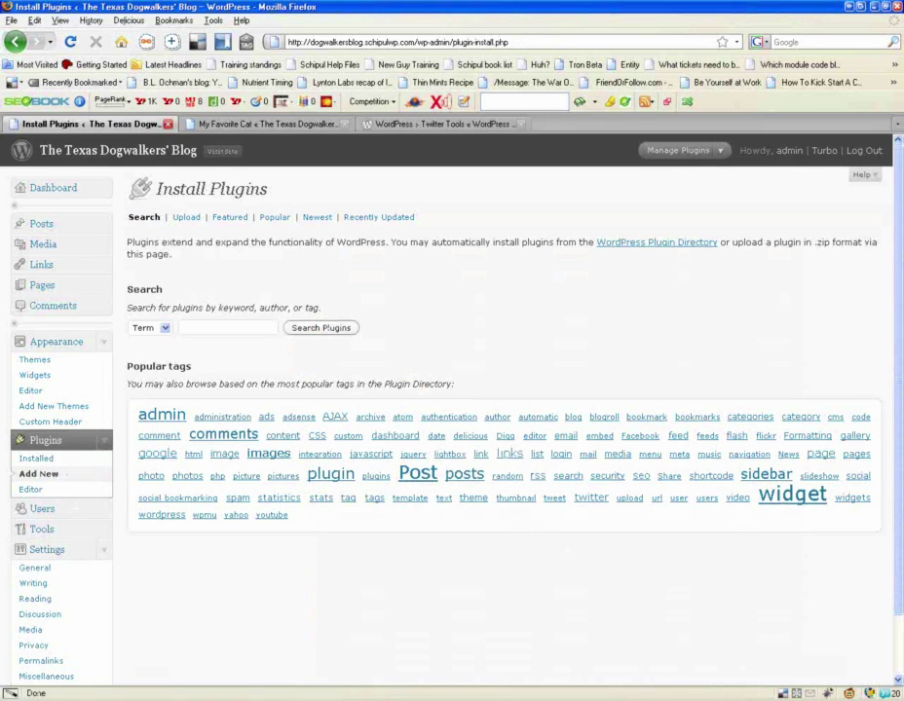
{"action": "left_click", "coordinate": [185, 221]}
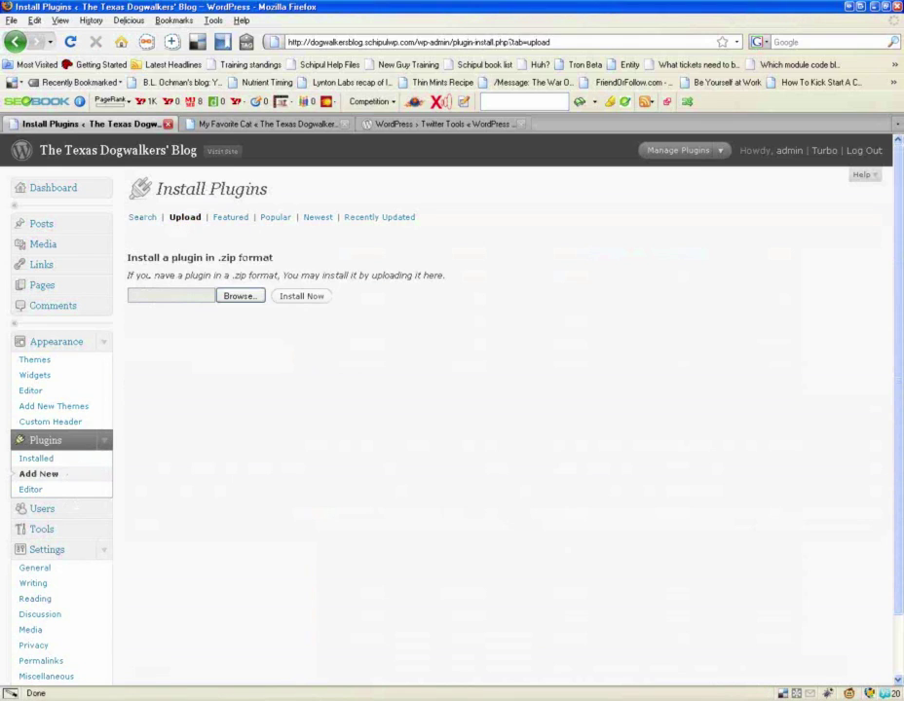
{"action": "left_click", "coordinate": [244, 302]}
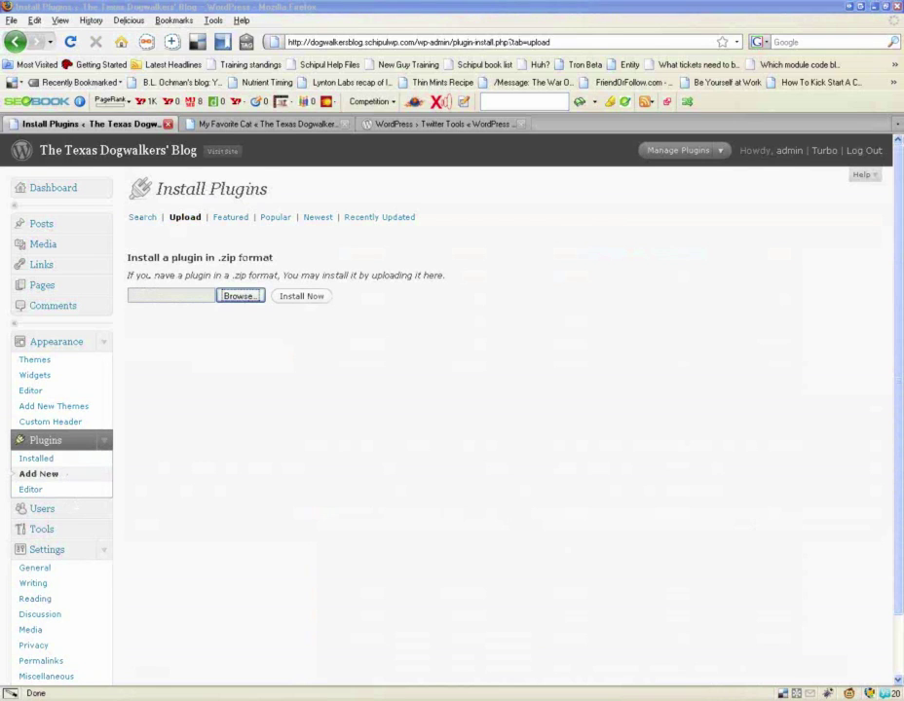
{"action": "key", "text": "Return"}
{"action": "left_click", "coordinate": [300, 296]}
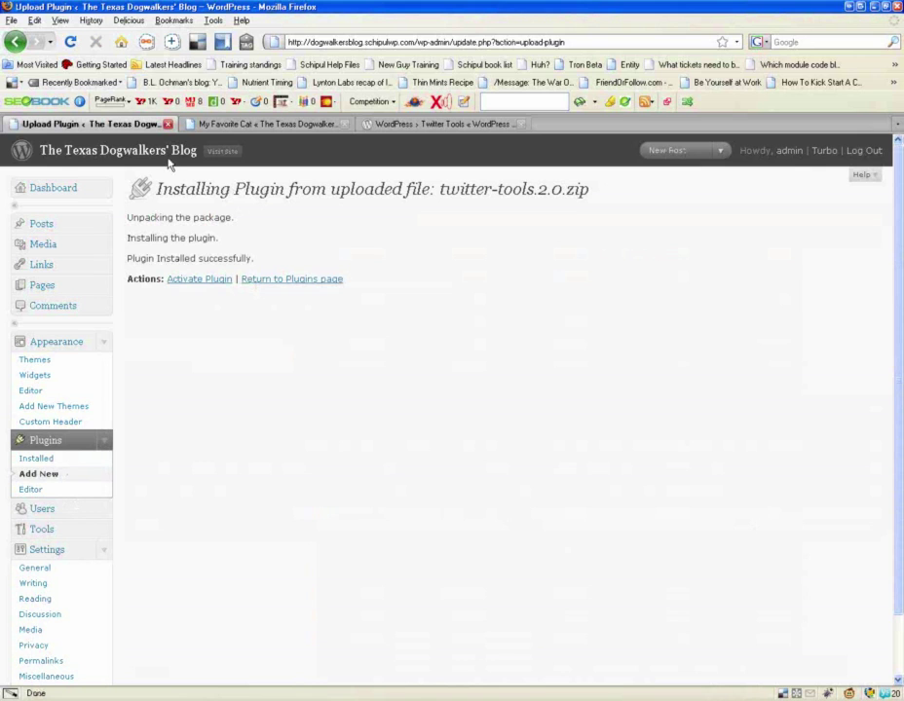
{"action": "left_click", "coordinate": [198, 279]}
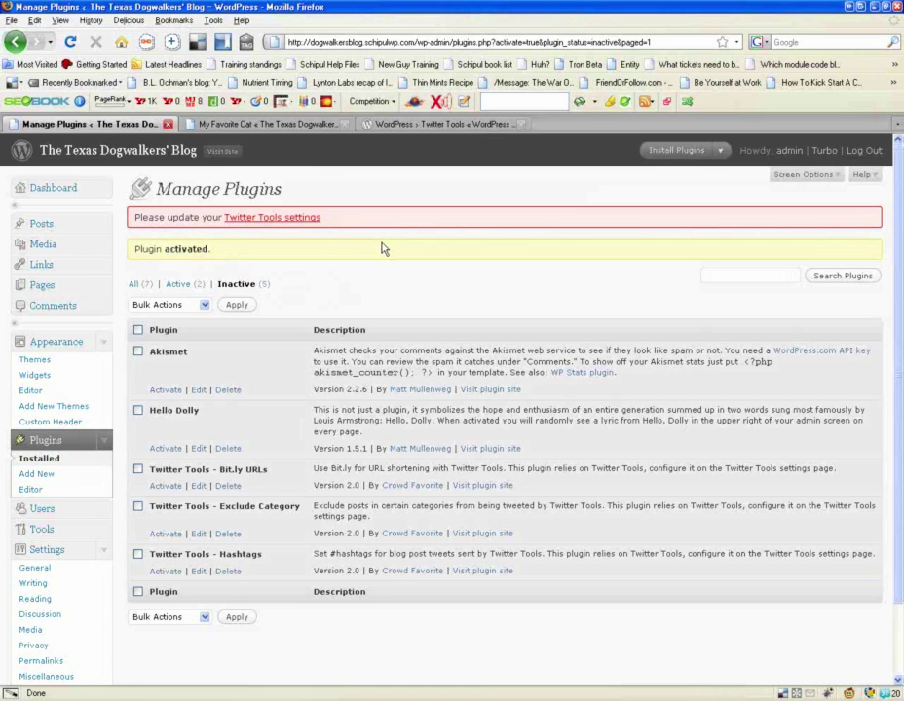
Step: Browse new plugins by the flickr tag, install Simple Flickr Photos 2.6.9.3 and activate it
{"action": "left_click", "coordinate": [34, 474]}
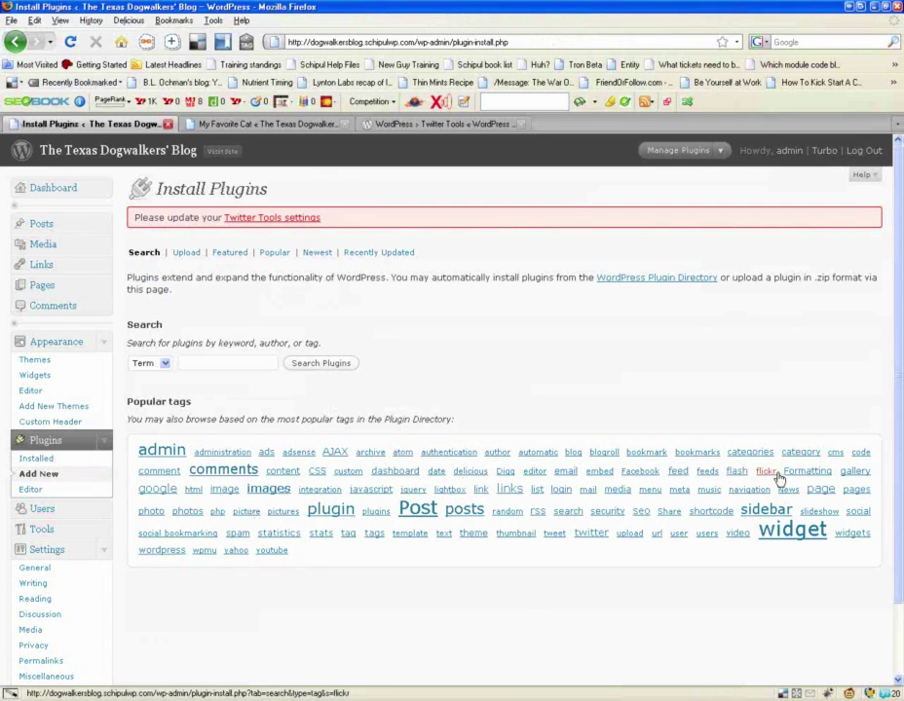
{"action": "left_click", "coordinate": [777, 477]}
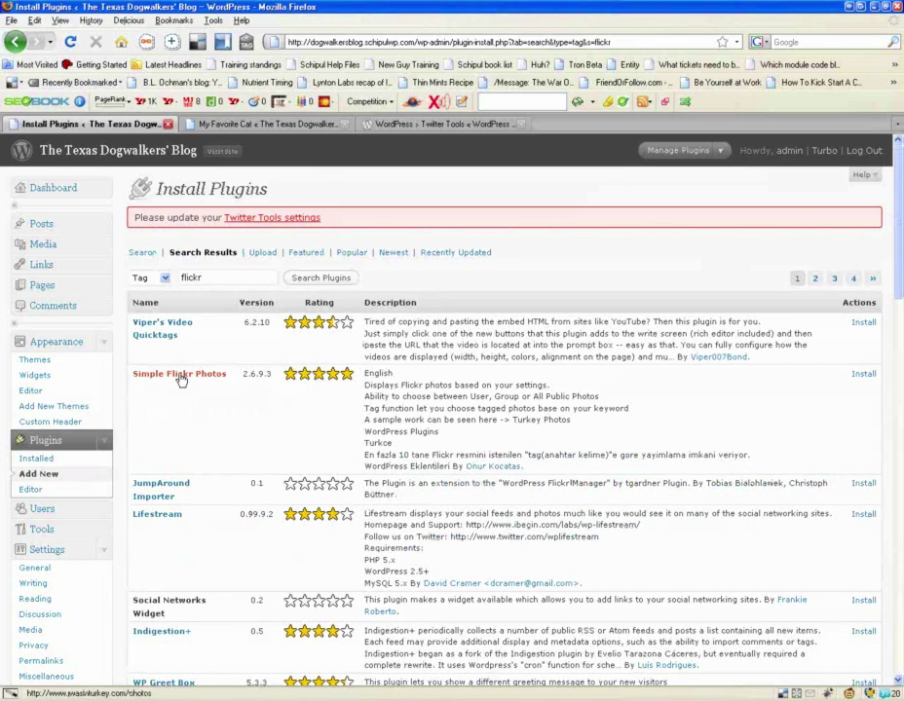
{"action": "left_click", "coordinate": [863, 374]}
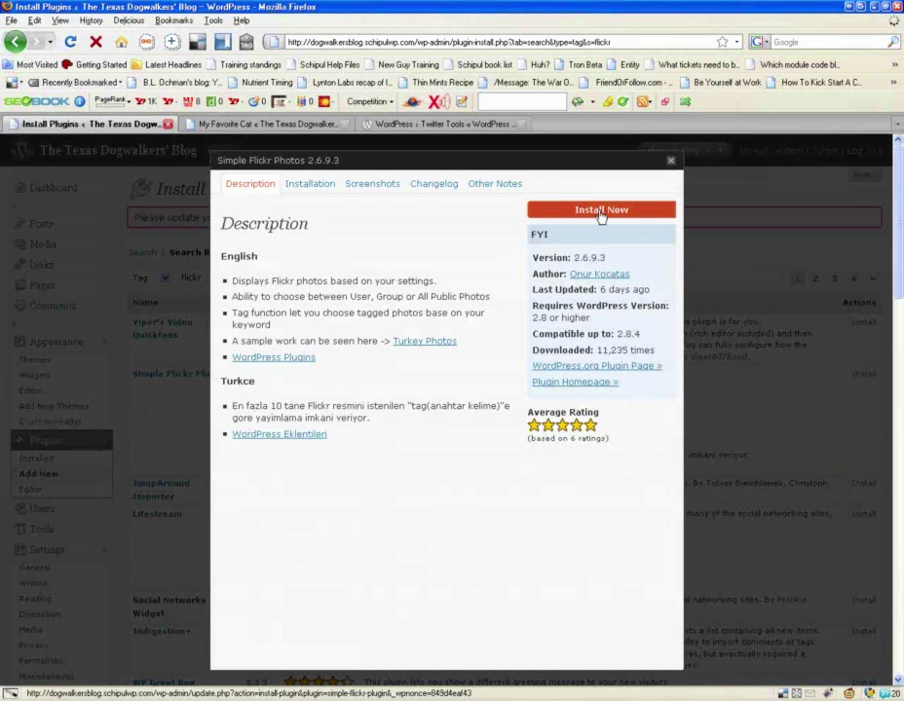
{"action": "left_click", "coordinate": [601, 214]}
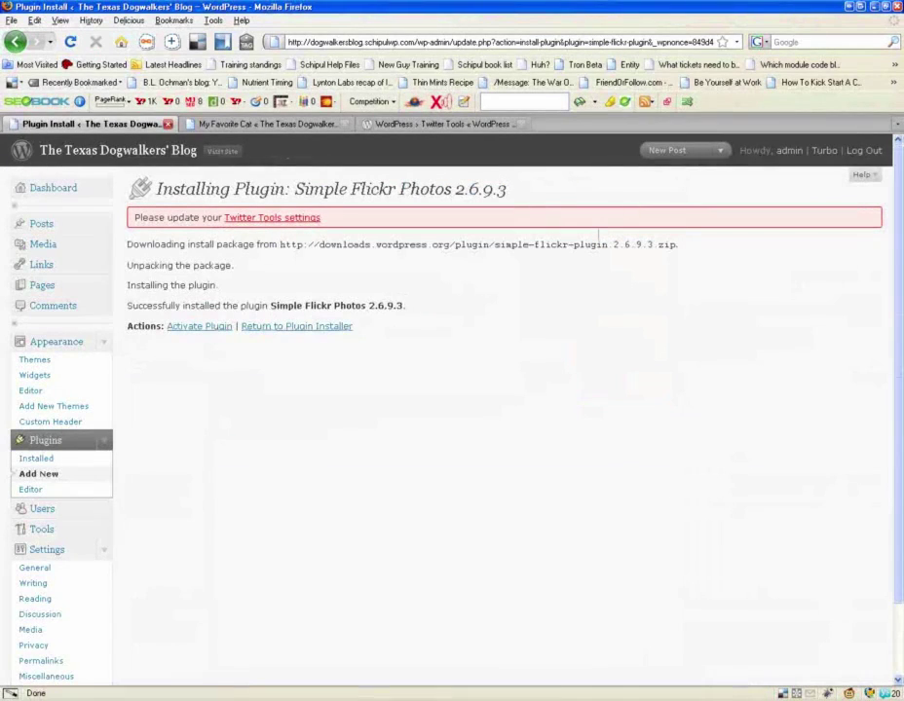
{"action": "left_click", "coordinate": [203, 326]}
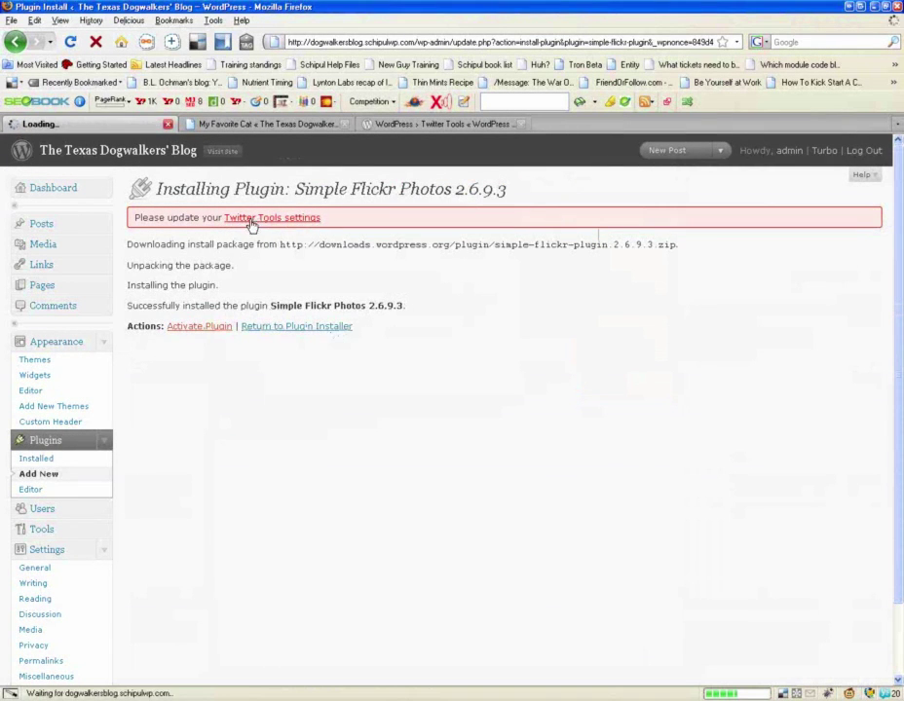
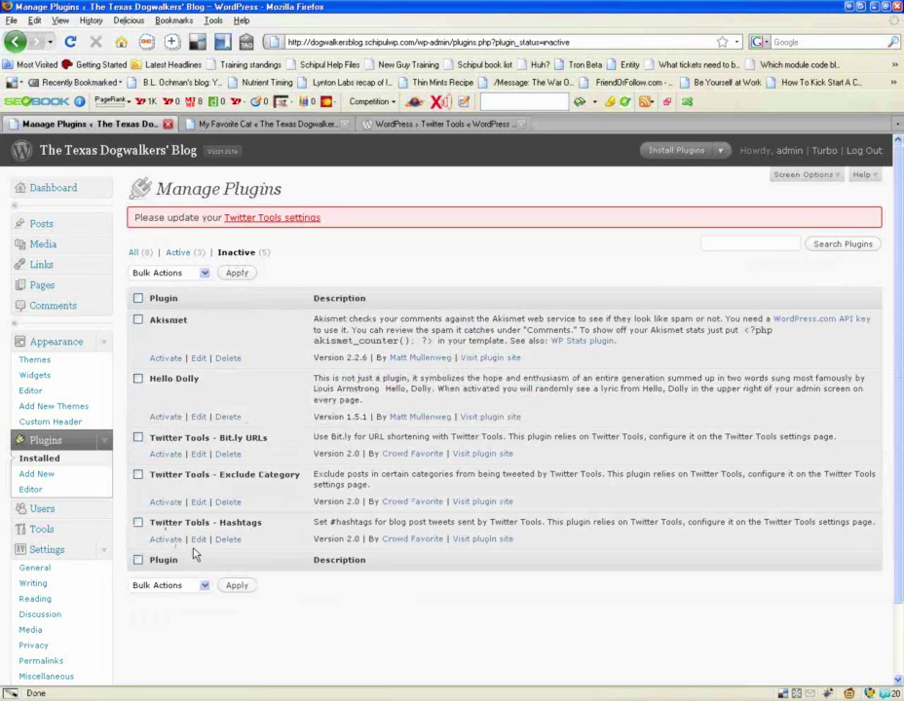
Step: Bulk delete the inactive Twitter Tools add-ons Bit.ly URLs, Exclude Category and Hashtags, including their files
{"action": "left_click", "coordinate": [137, 523]}
{"action": "left_click", "coordinate": [137, 475]}
{"action": "left_click", "coordinate": [138, 438]}
{"action": "left_click", "coordinate": [147, 585]}
{"action": "left_click", "coordinate": [172, 620]}
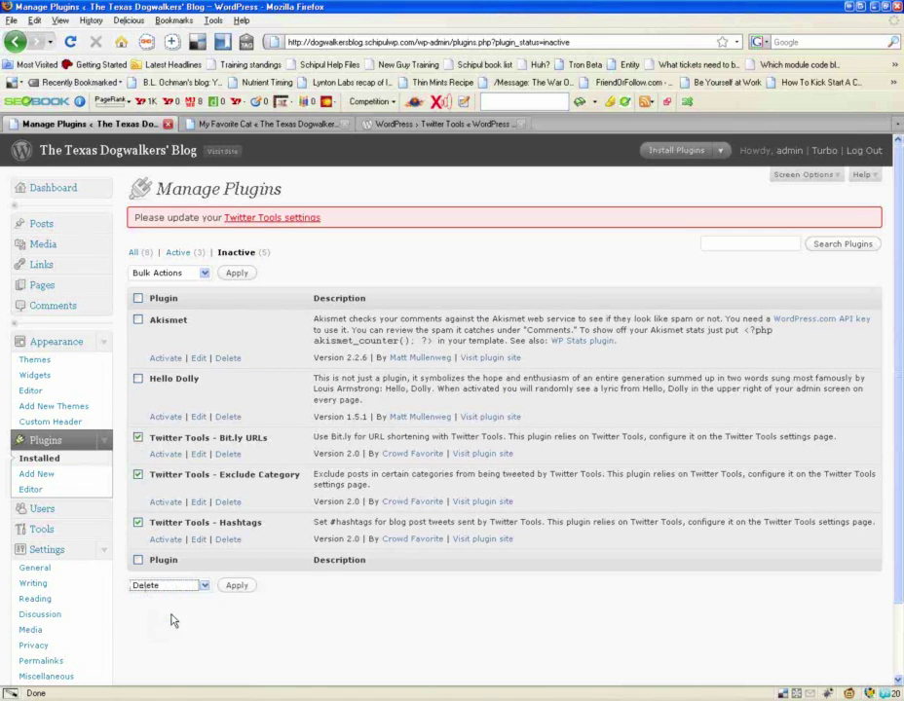
{"action": "left_click", "coordinate": [234, 584]}
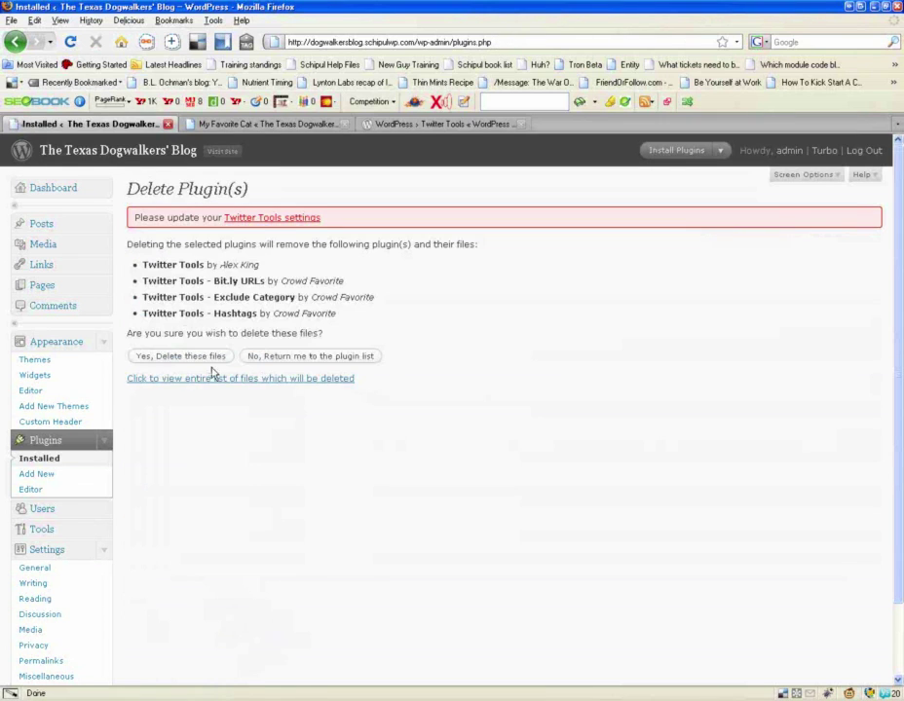
{"action": "left_click", "coordinate": [204, 358]}
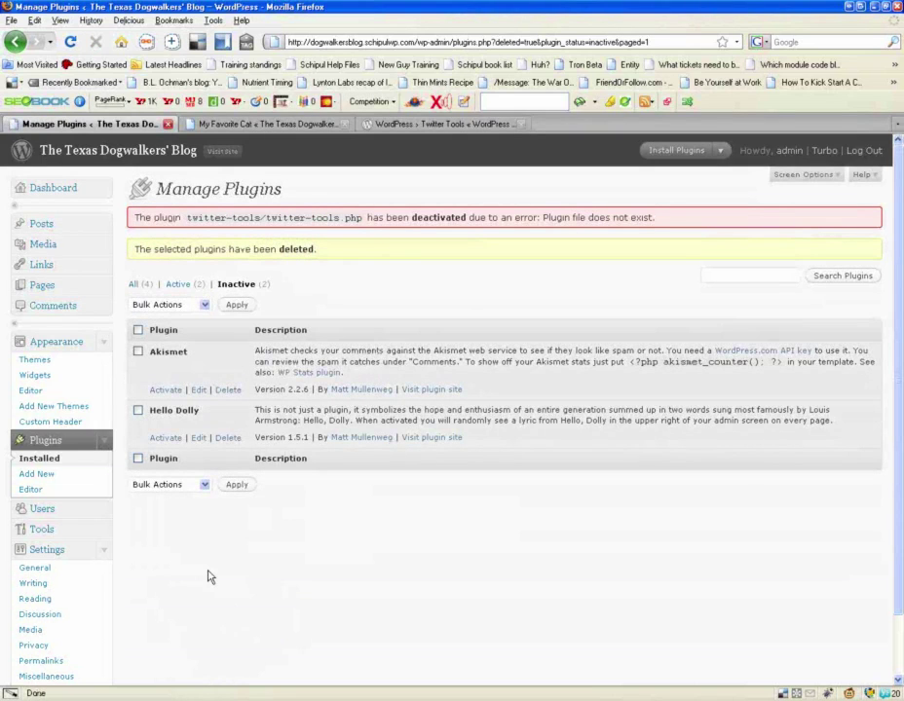
Step: Add the Press This bookmarklet from the admin's Tools page to the browser's bookmarks bar after Entity
{"action": "scroll", "coordinate": [206, 585], "scroll_direction": "down", "scroll_amount": 2}
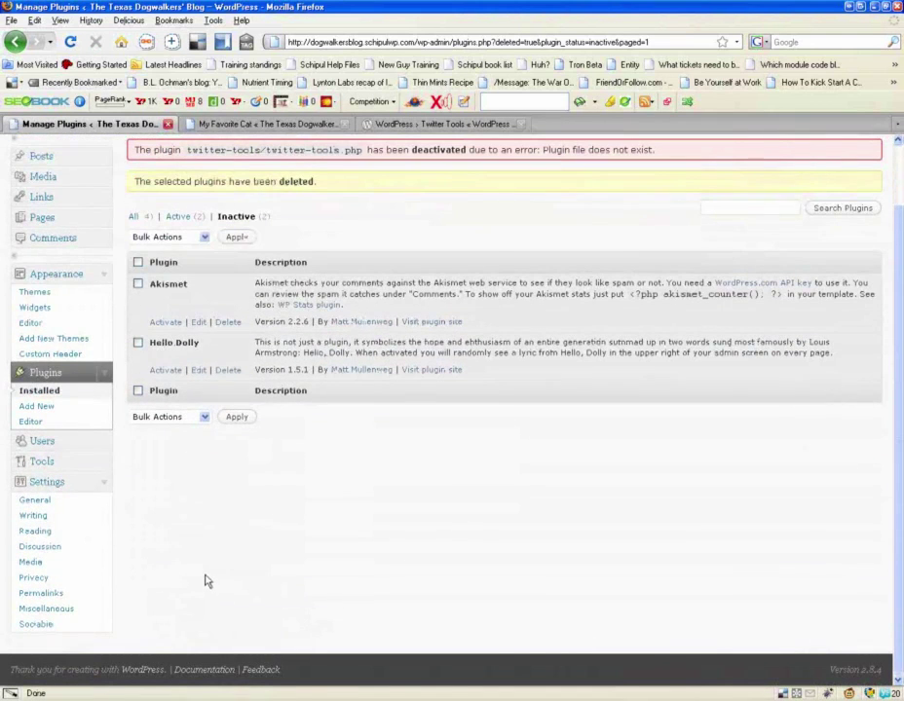
{"action": "left_click", "coordinate": [41, 462]}
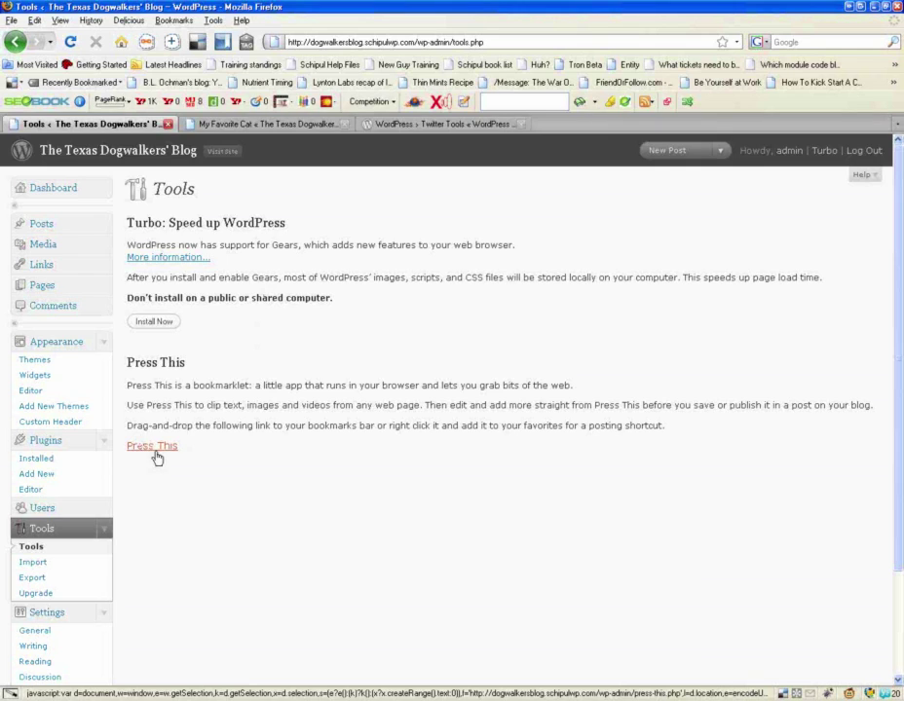
{"action": "left_click_drag", "start_coordinate": [147, 446], "coordinate": [674, 64]}
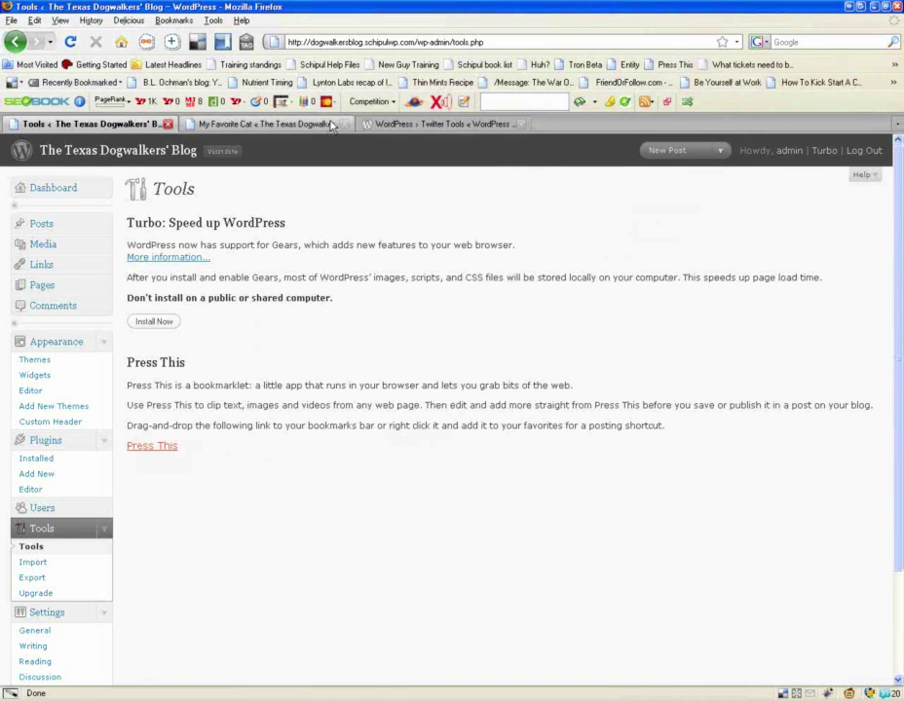
Step: Load blog.schipul.com in a new tab and clip the first paragraph of the new interns post with Press This
{"action": "key", "text": "ctrl+t"}
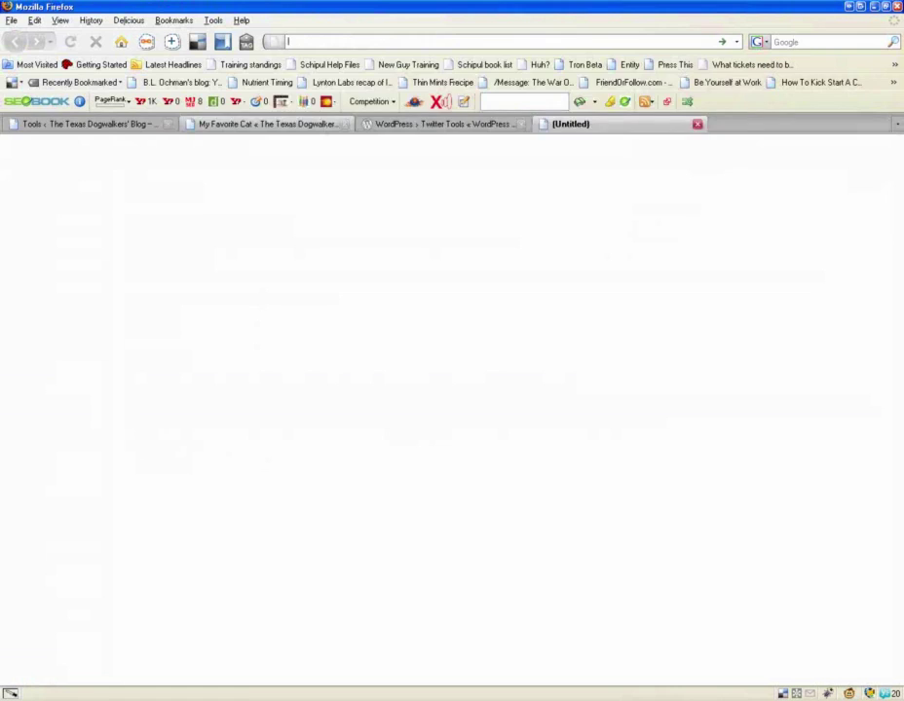
{"action": "type", "text": "blog"}
{"action": "left_click", "coordinate": [429, 64]}
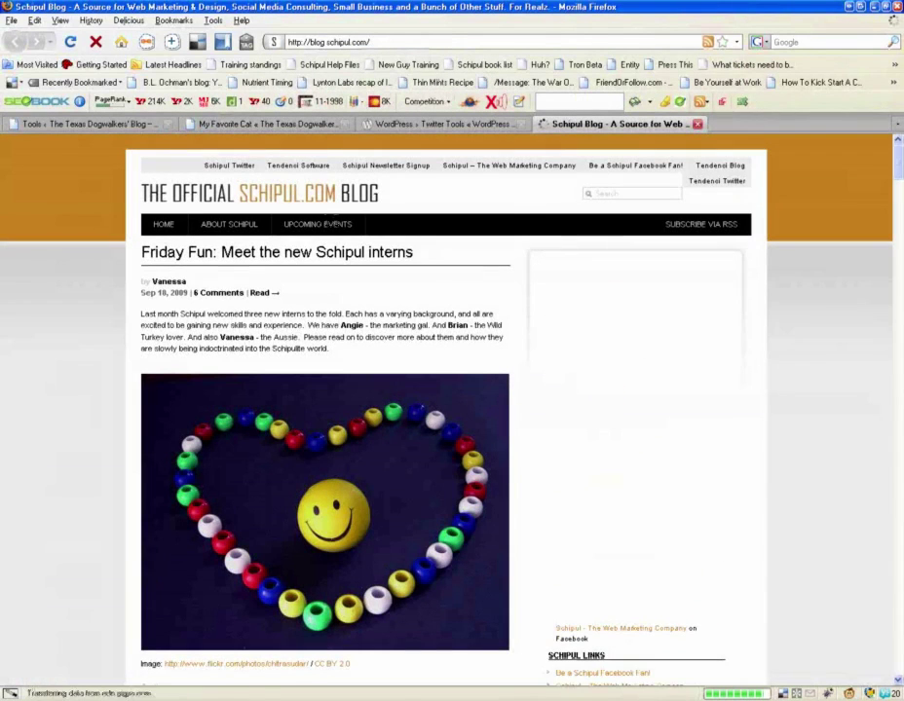
{"action": "left_click_drag", "start_coordinate": [347, 362], "coordinate": [141, 310]}
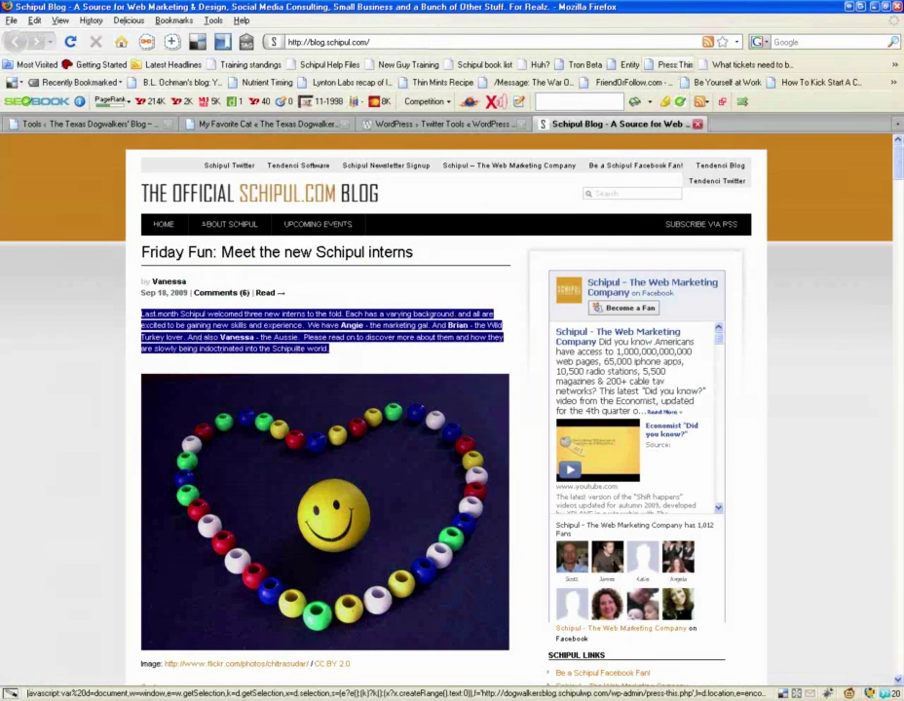
{"action": "left_click", "coordinate": [676, 65]}
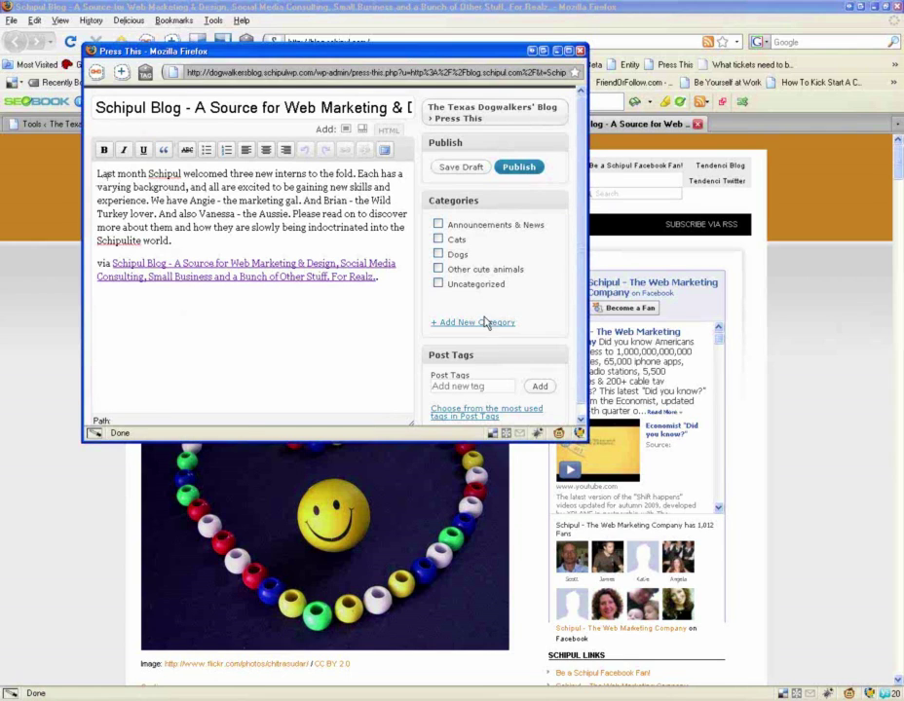
Step: Assign the clipped post to the Announcements & News category and save it as a draft
{"action": "left_click", "coordinate": [440, 225]}
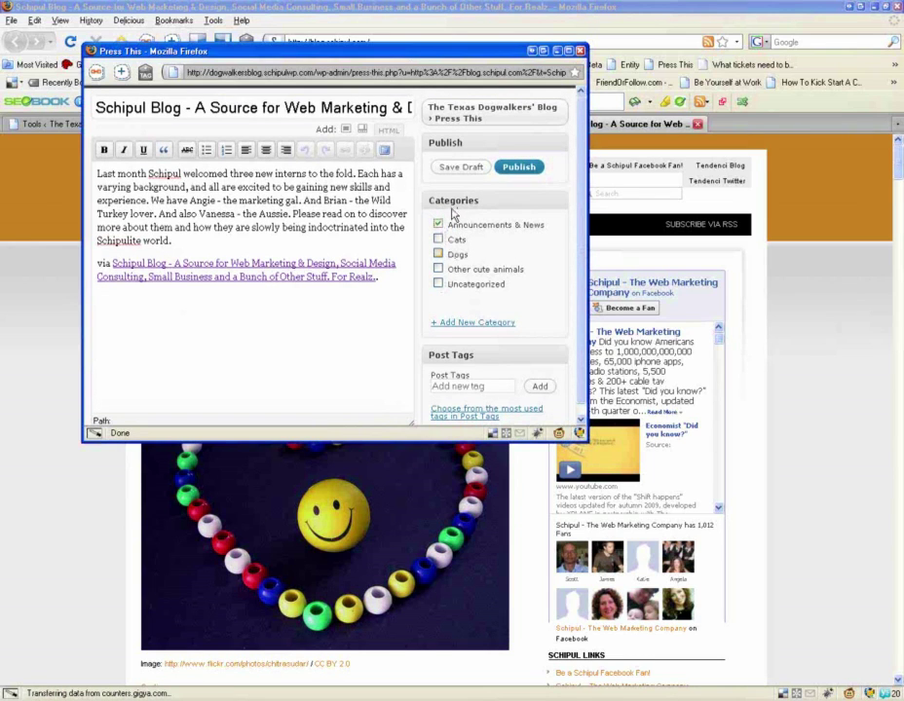
{"action": "scroll", "coordinate": [453, 389], "scroll_direction": "down", "scroll_amount": 1}
{"action": "scroll", "coordinate": [311, 293], "scroll_direction": "up", "scroll_amount": 1}
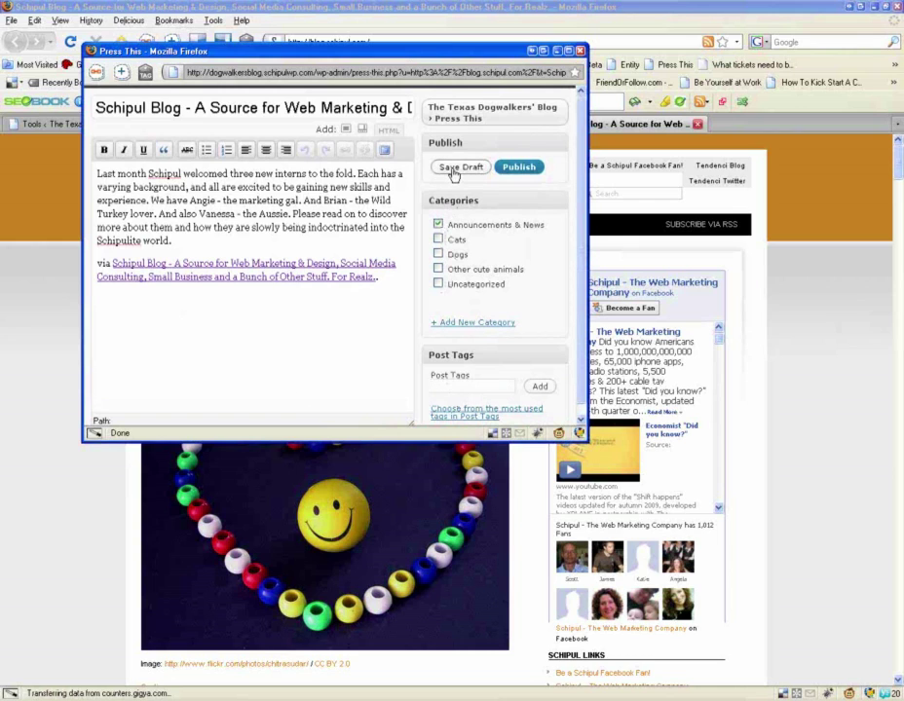
{"action": "left_click", "coordinate": [460, 169]}
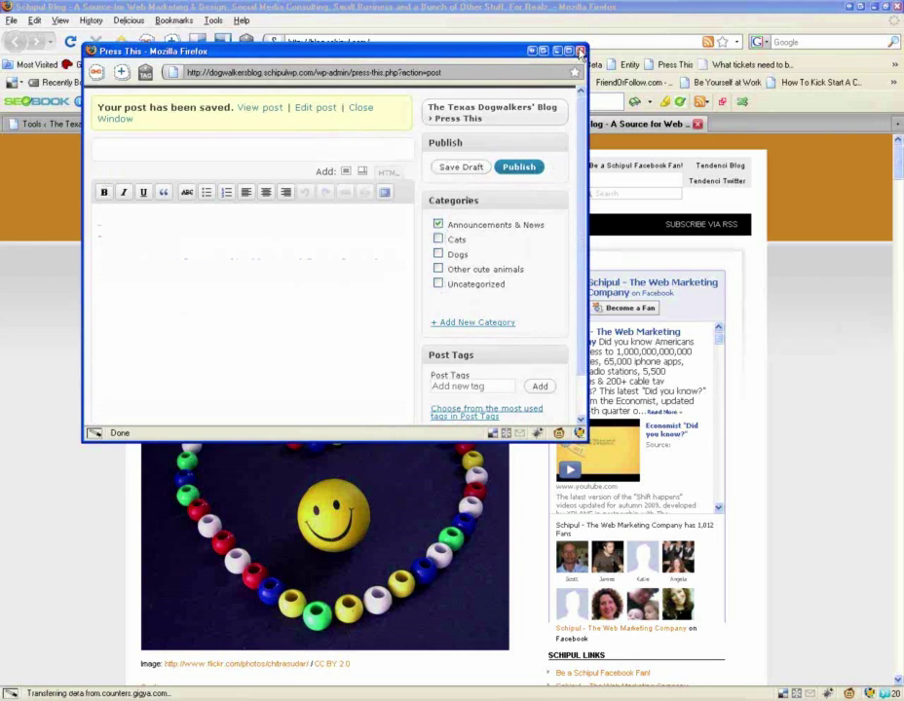
Step: Close the saved clip and add the Press This bookmarklet from the admin's Tools page to the bookmarks bar again
{"action": "left_click", "coordinate": [580, 51]}
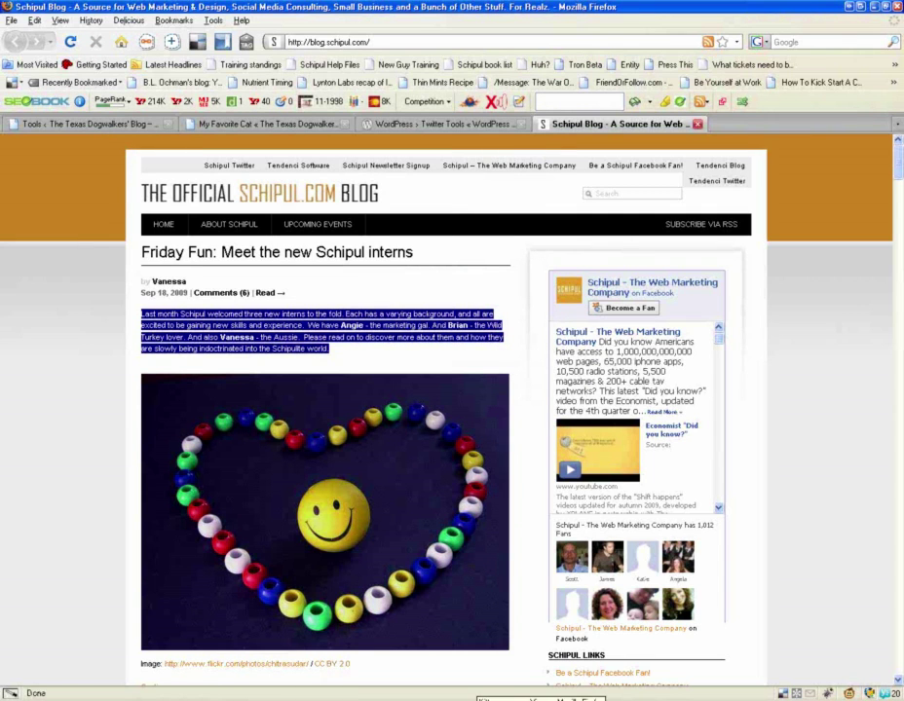
{"action": "left_click", "coordinate": [78, 124]}
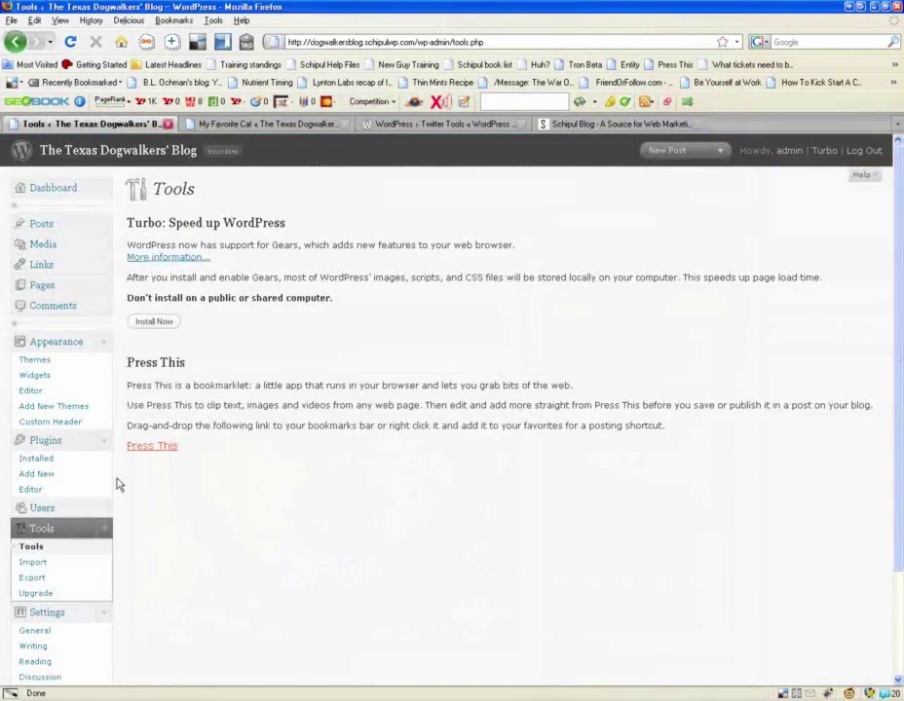
{"action": "left_click", "coordinate": [35, 563]}
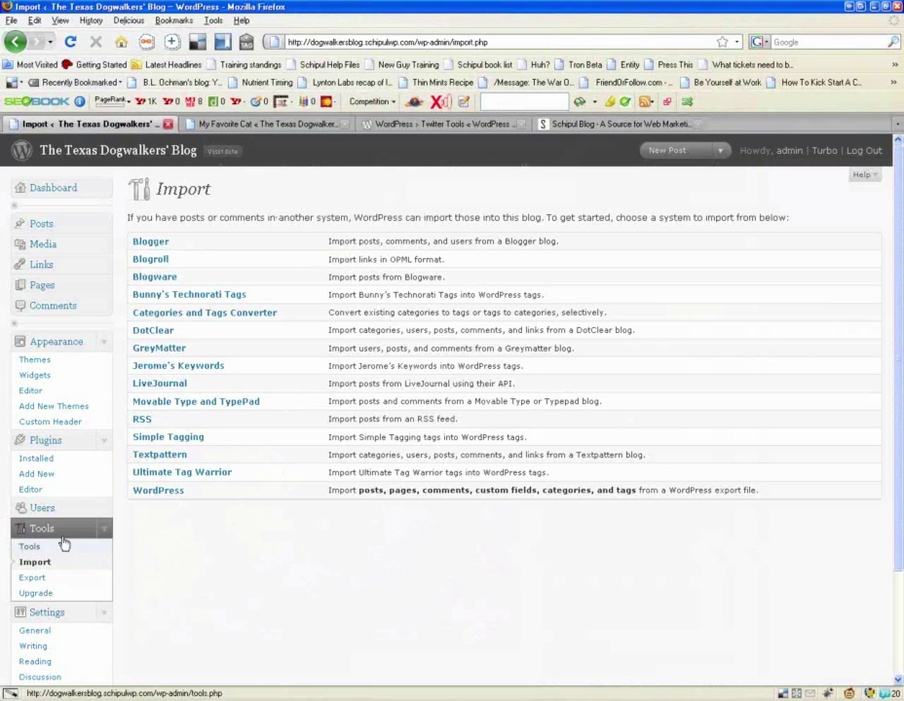
{"action": "left_click", "coordinate": [33, 548]}
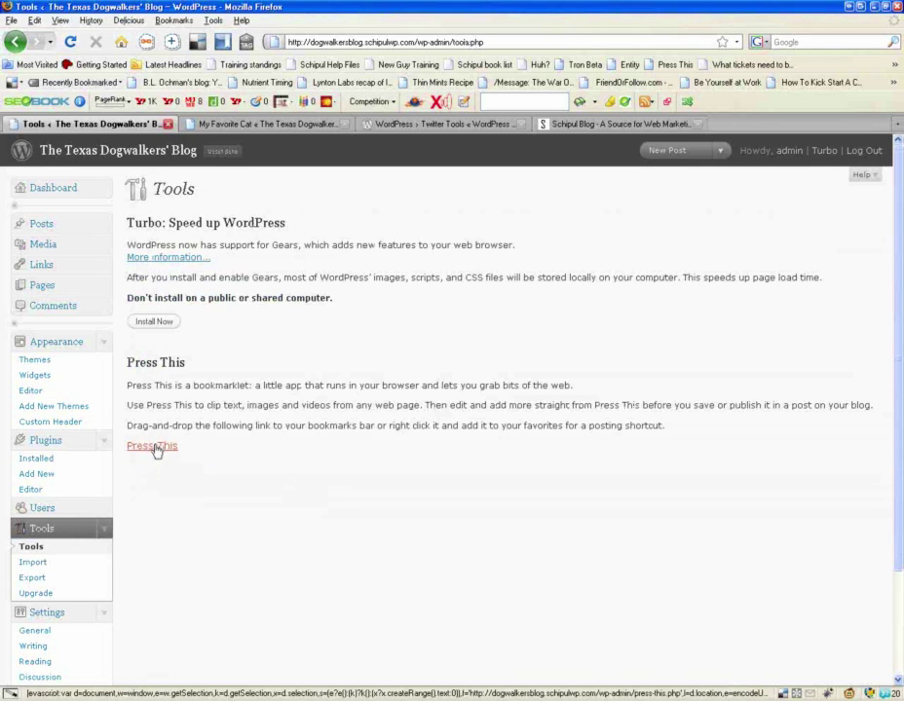
{"action": "left_click_drag", "start_coordinate": [156, 451], "coordinate": [698, 72]}
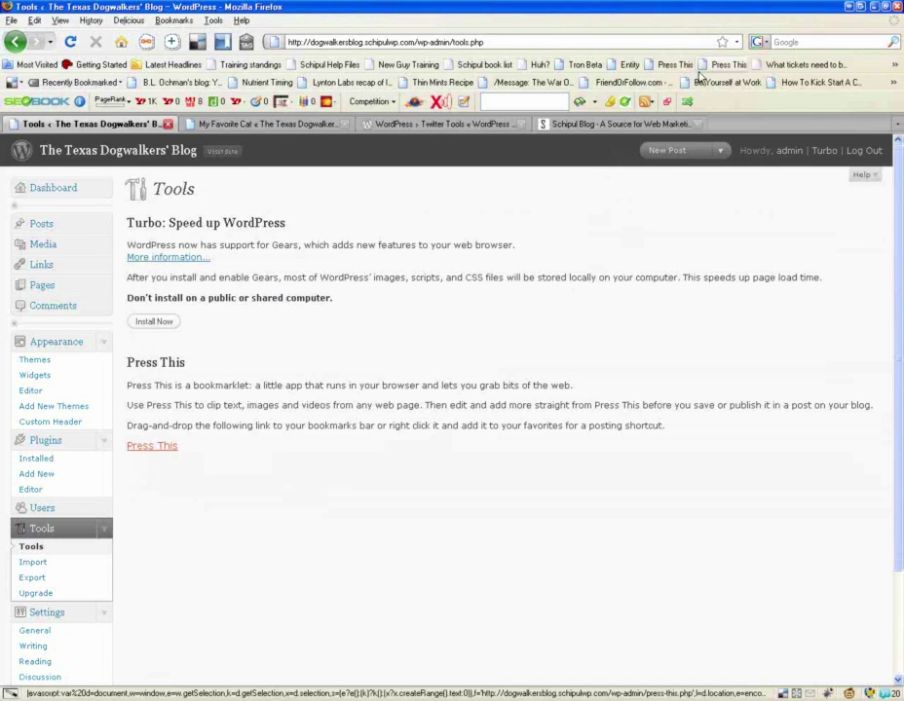
Step: Clip the first paragraph under "Facebook is winning, MySpace is losing" on the Schipul blog with Press This
{"action": "left_click", "coordinate": [644, 127]}
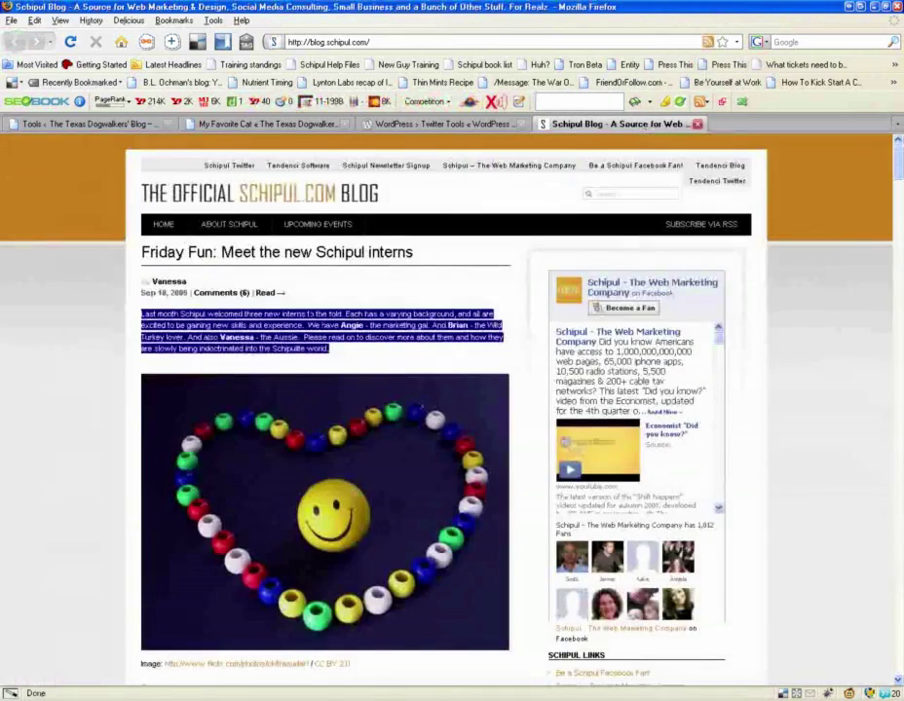
{"action": "left_click", "coordinate": [347, 357]}
{"action": "scroll", "coordinate": [358, 350], "scroll_direction": "down", "scroll_amount": 2}
{"action": "scroll", "coordinate": [357, 350], "scroll_direction": "down", "scroll_amount": 20}
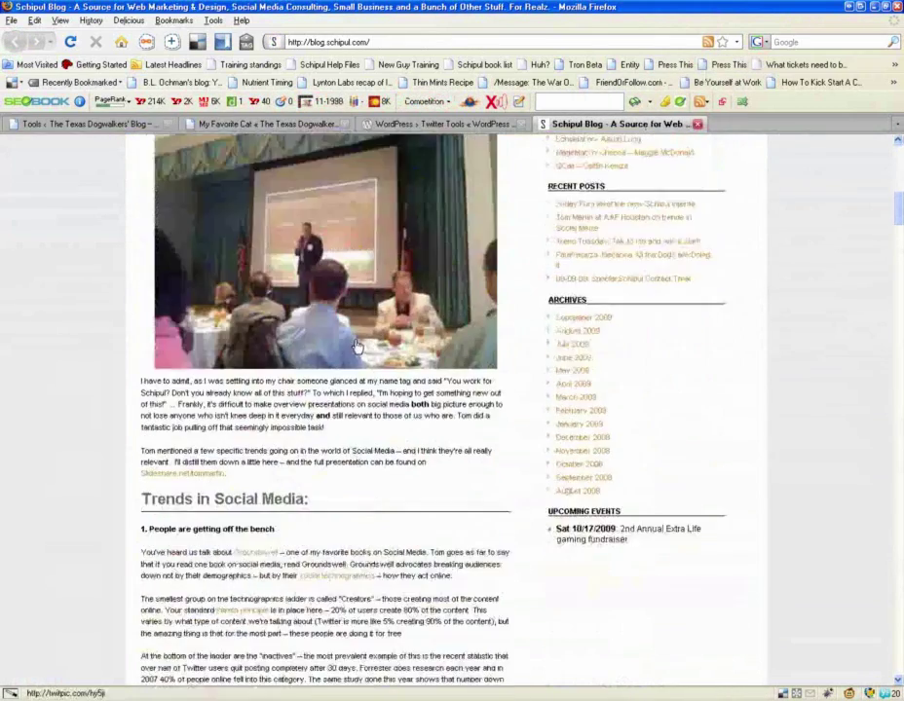
{"action": "scroll", "coordinate": [358, 343], "scroll_direction": "down", "scroll_amount": 4}
{"action": "scroll", "coordinate": [357, 343], "scroll_direction": "up", "scroll_amount": 1}
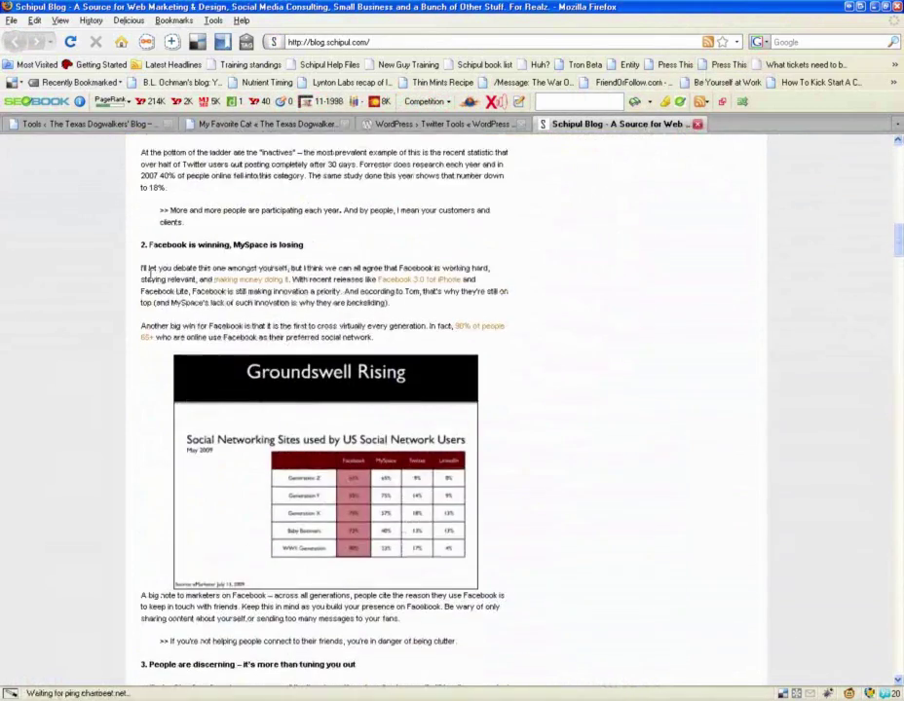
{"action": "left_click_drag", "start_coordinate": [198, 269], "coordinate": [292, 279]}
{"action": "left_click_drag", "start_coordinate": [389, 303], "coordinate": [141, 153]}
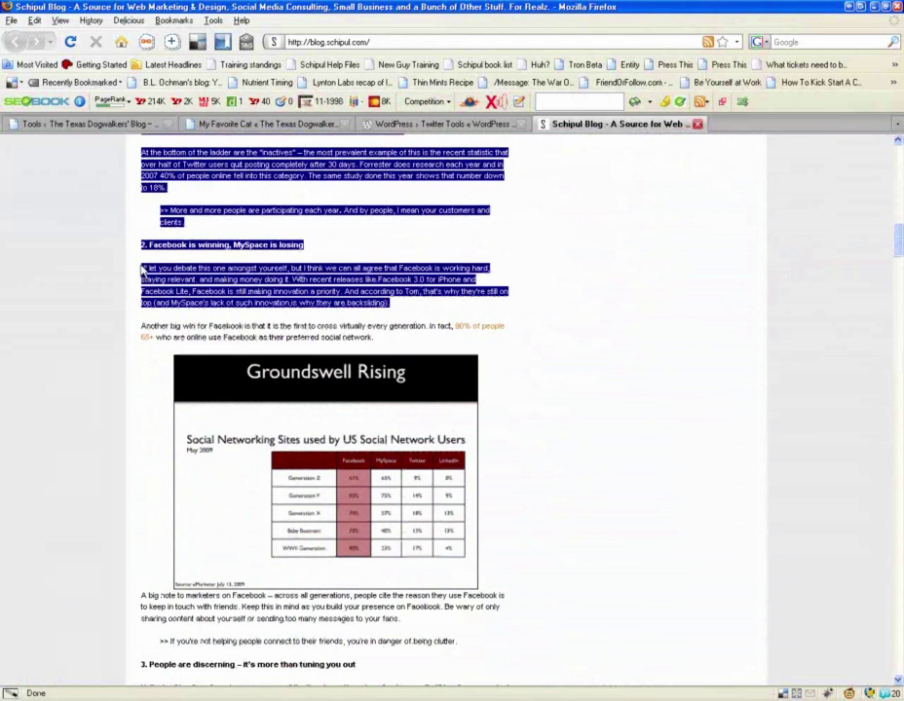
{"action": "left_click_drag", "start_coordinate": [142, 270], "coordinate": [142, 264]}
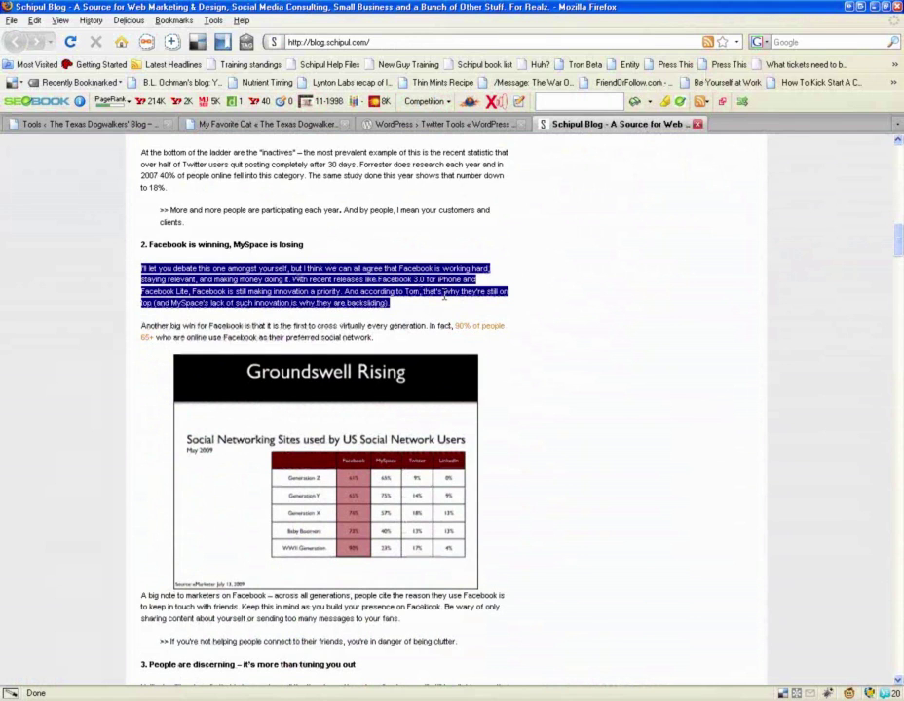
{"action": "left_click", "coordinate": [717, 68]}
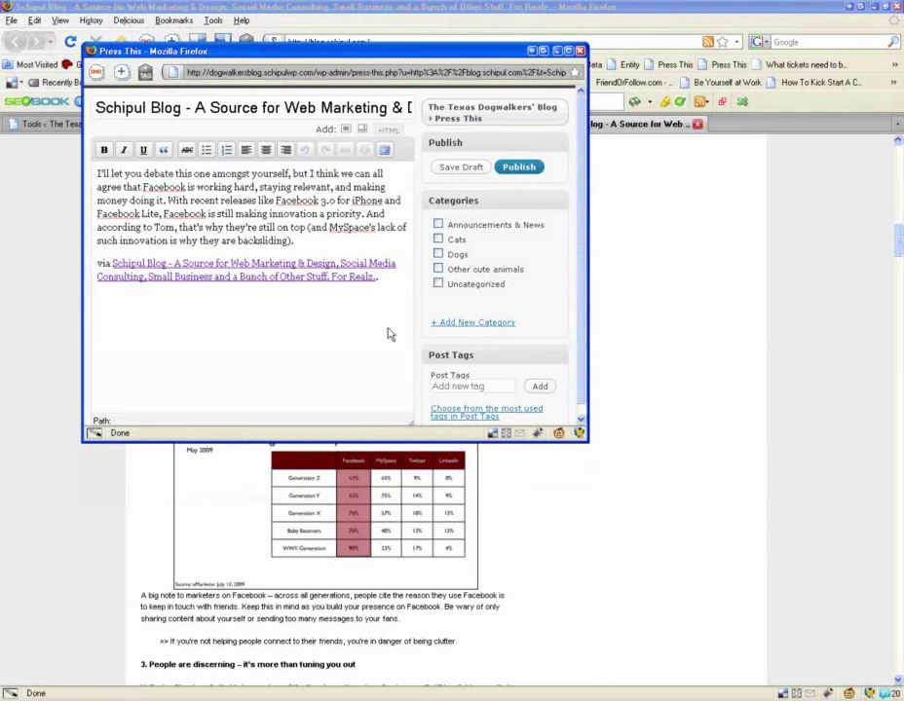
Step: Check the clip's text, source link and title, save it as a draft, and close the Press This window
{"action": "left_click_drag", "start_coordinate": [417, 252], "coordinate": [72, 125]}
{"action": "left_click", "coordinate": [156, 276]}
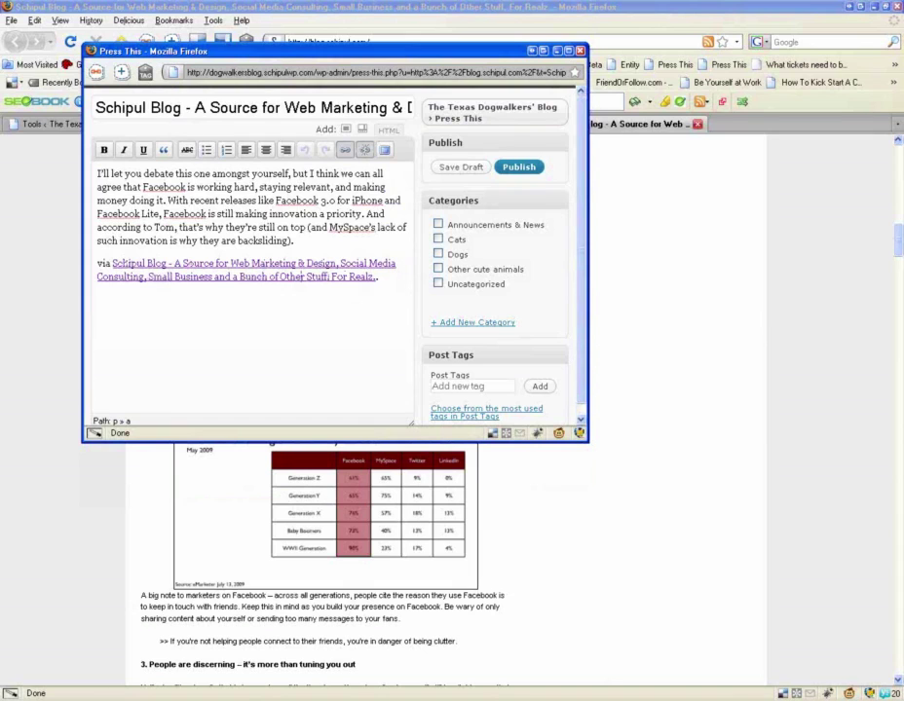
{"action": "left_click_drag", "start_coordinate": [95, 107], "coordinate": [411, 109]}
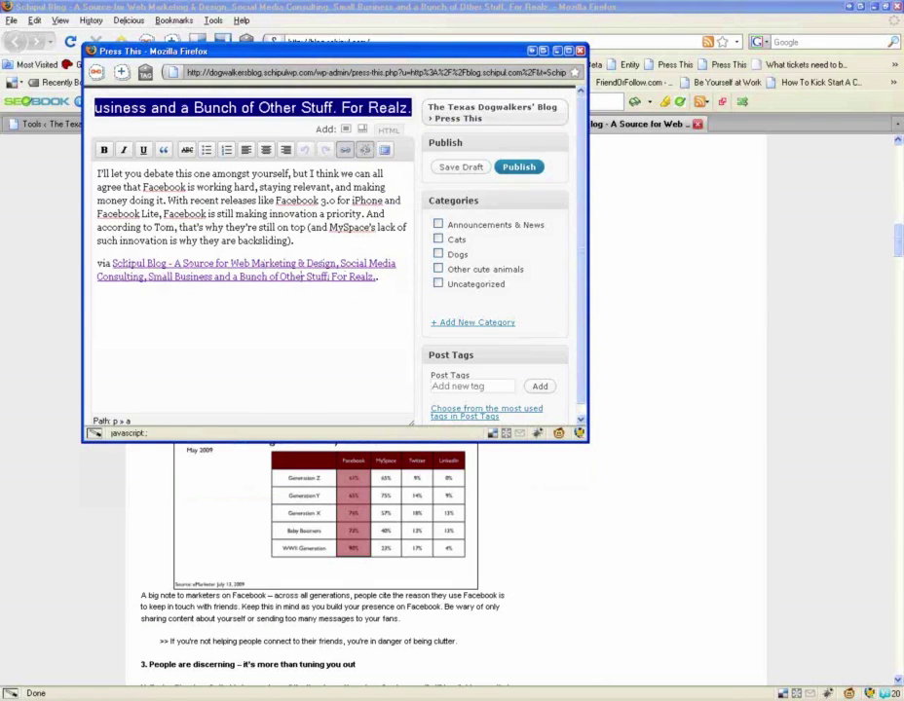
{"action": "left_click", "coordinate": [292, 180]}
{"action": "triple_click", "coordinate": [271, 115]}
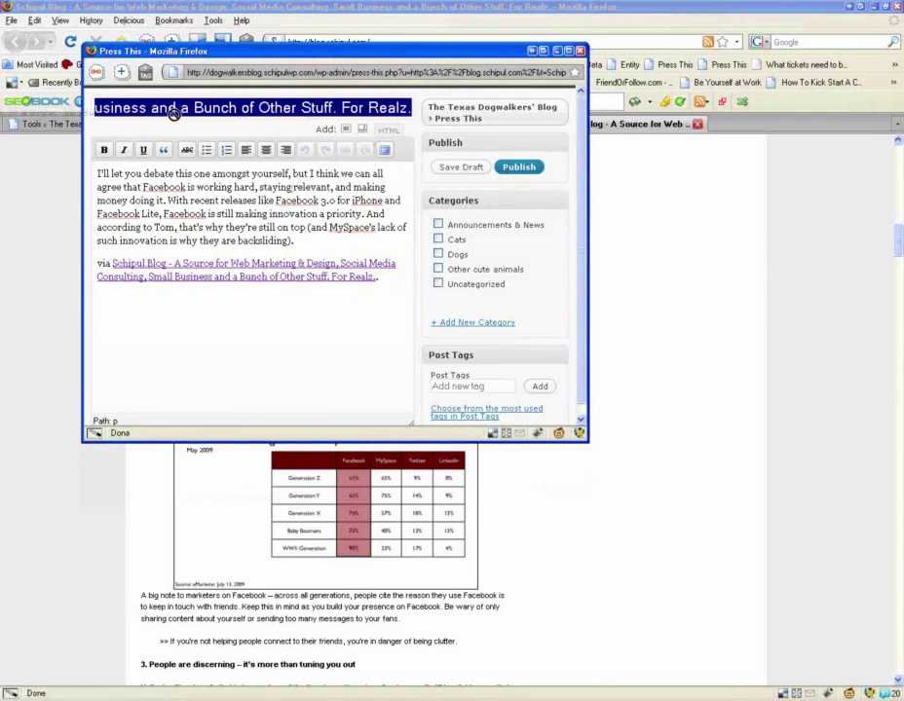
{"action": "key", "text": "Home"}
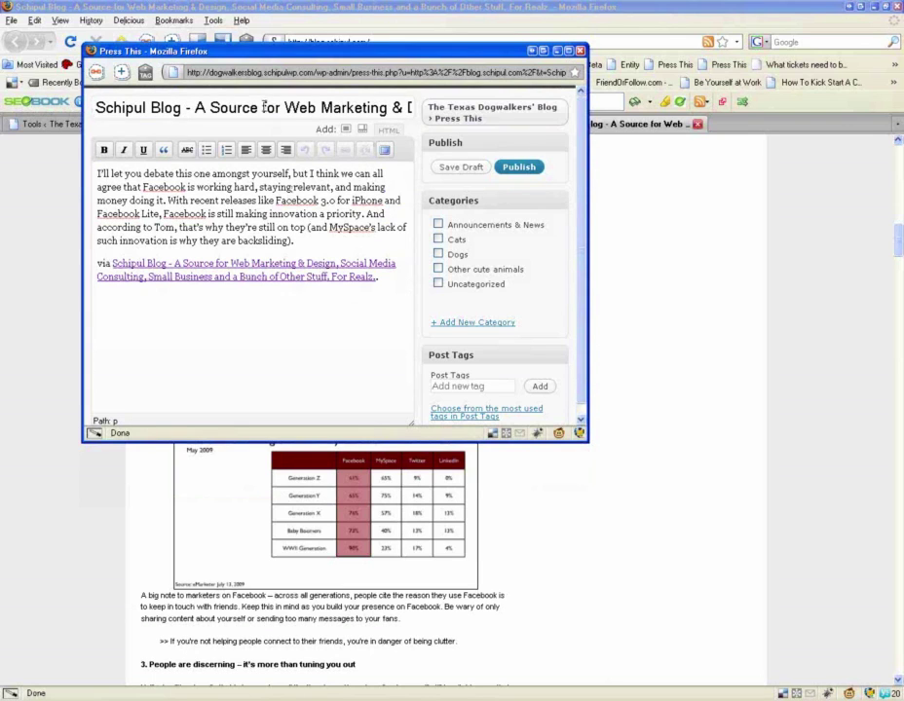
{"action": "left_click", "coordinate": [474, 168]}
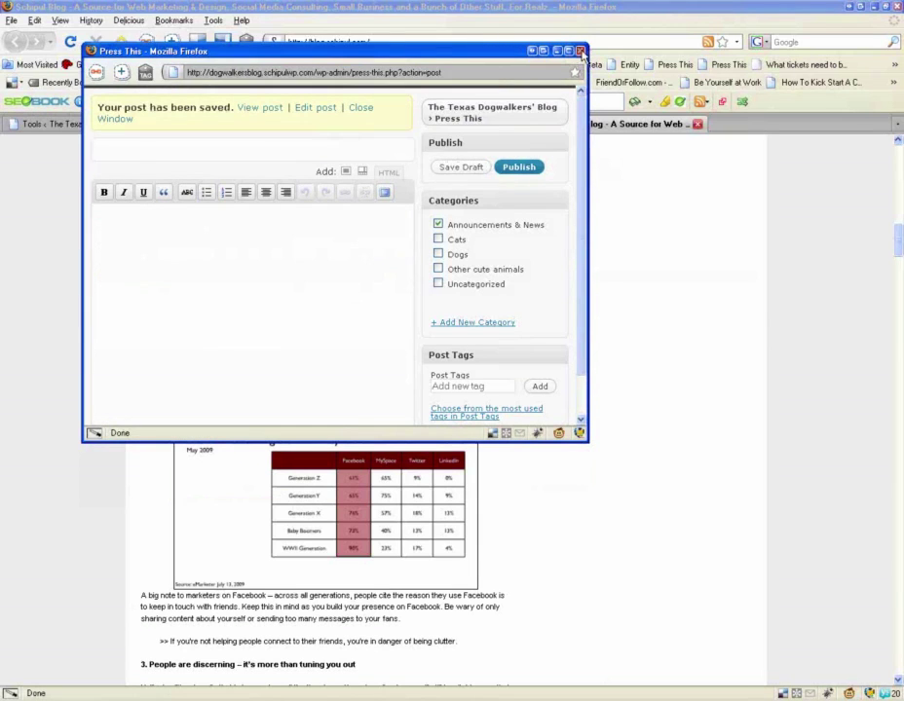
{"action": "left_click", "coordinate": [419, 39]}
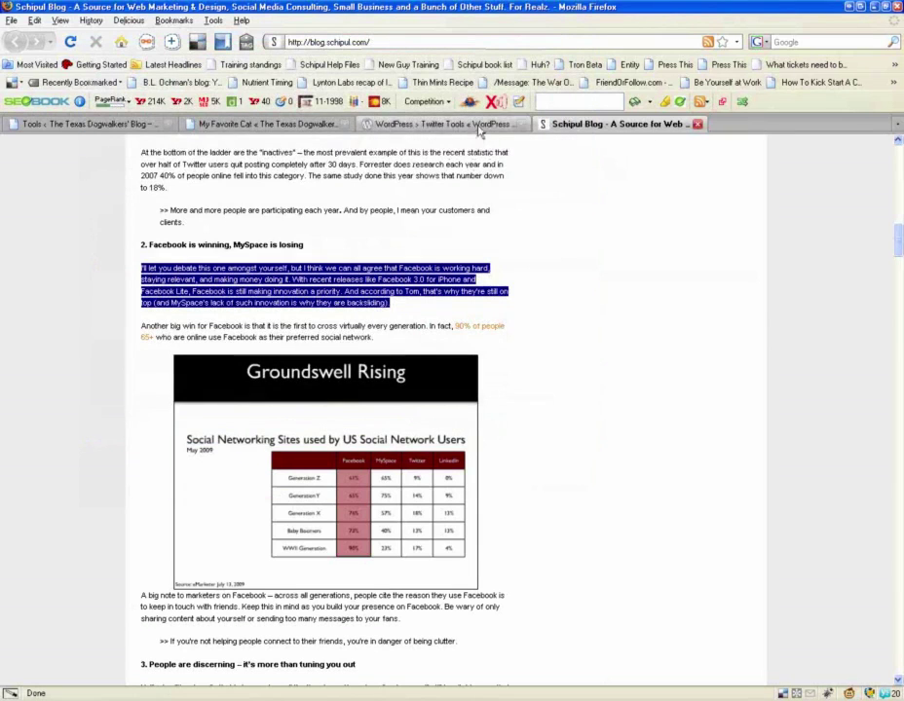
Step: Review the Import, Export and Upgrade pages of the blog admin's Tools section
{"action": "left_click", "coordinate": [83, 124]}
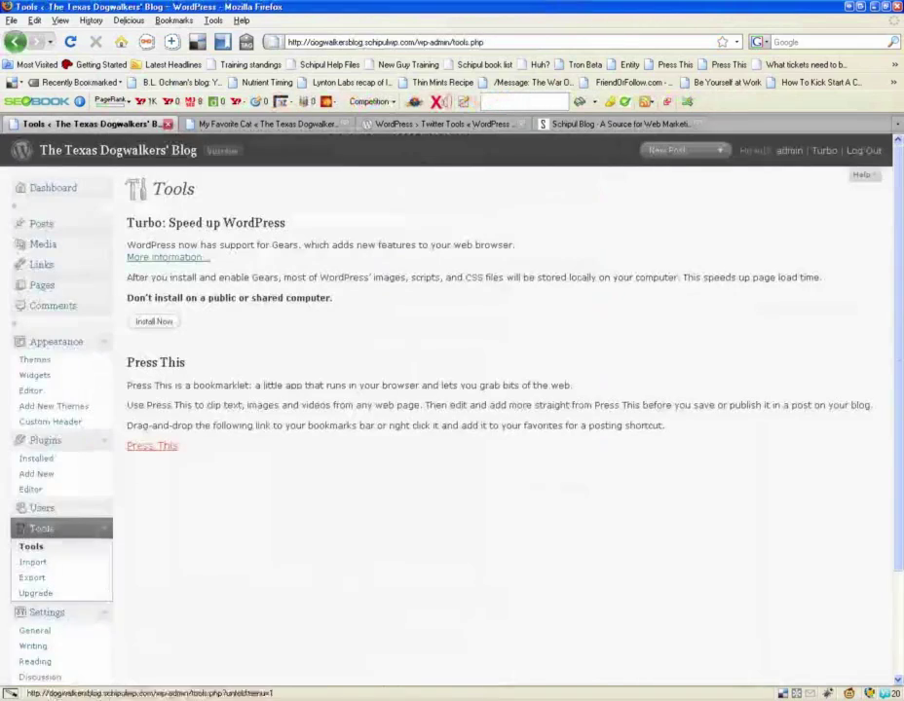
{"action": "left_click", "coordinate": [33, 562]}
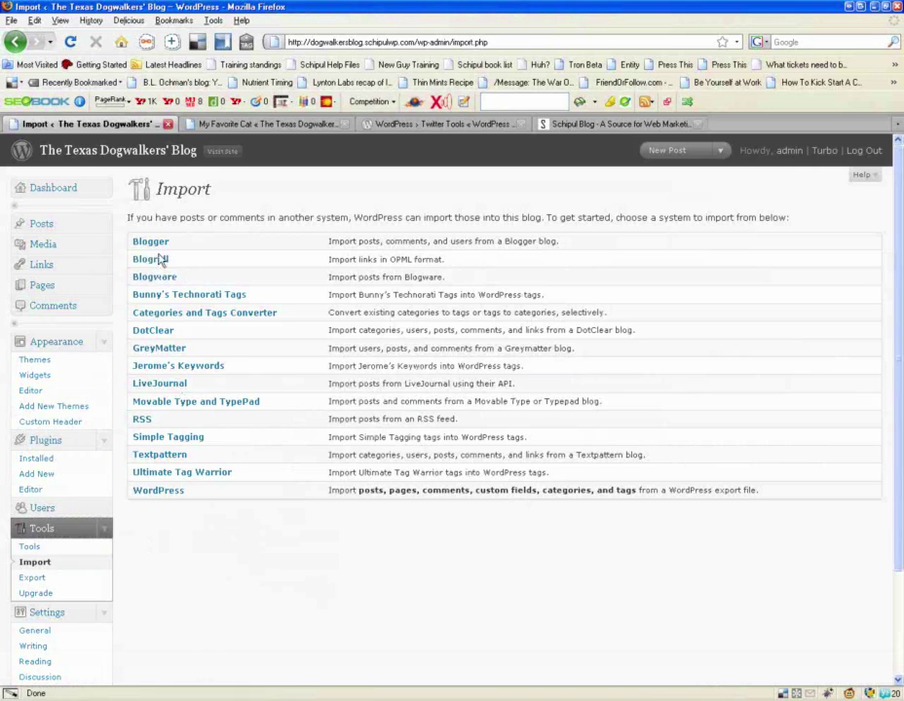
{"action": "left_click", "coordinate": [57, 578]}
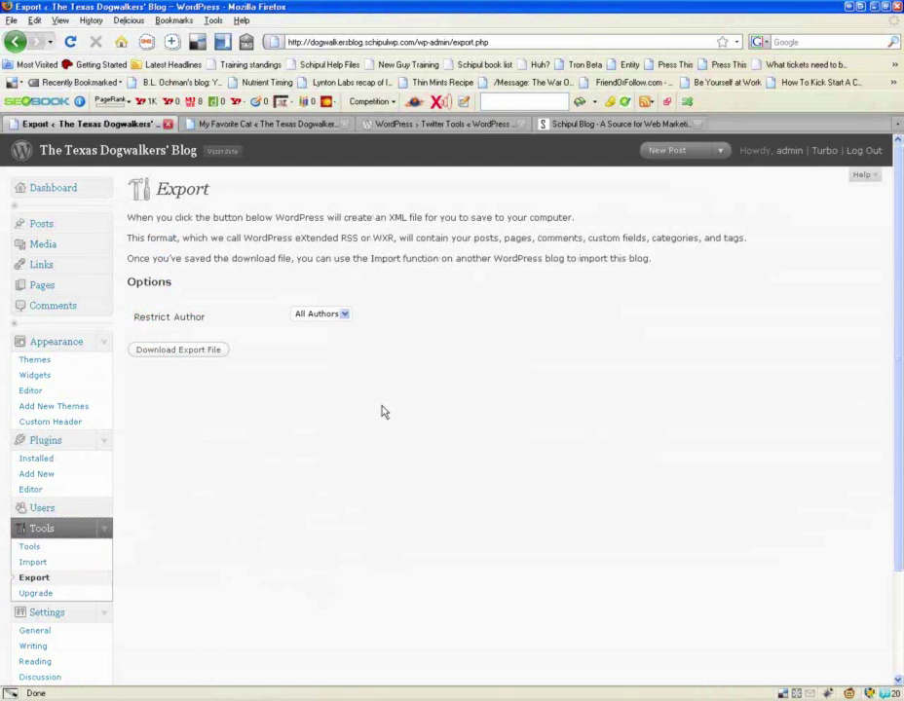
{"action": "left_click", "coordinate": [49, 595]}
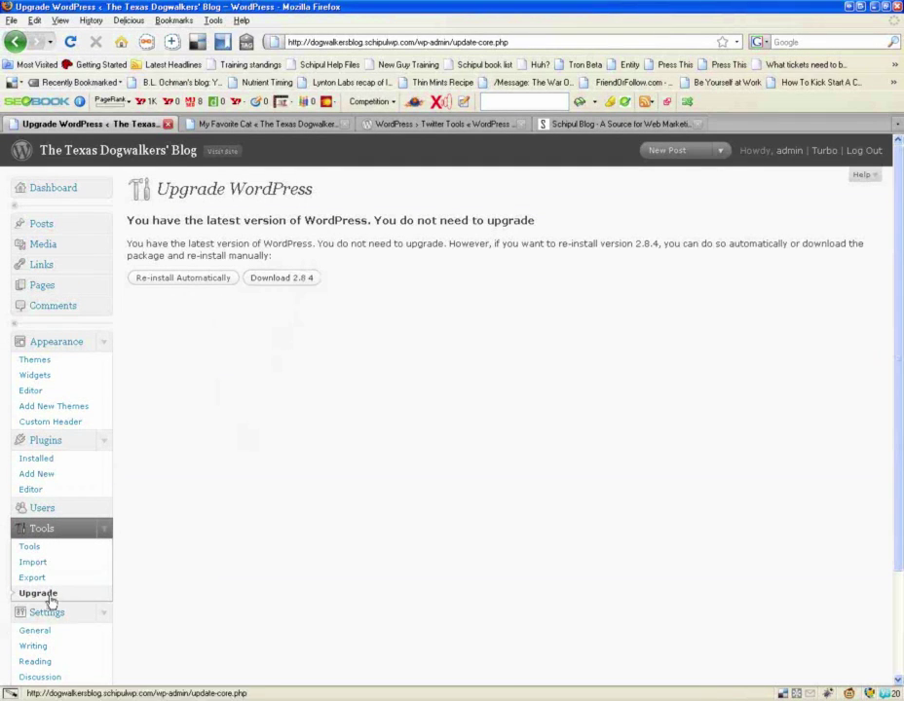
Step: Open the blog's General Settings and examine the blog title field
{"action": "scroll", "coordinate": [238, 604], "scroll_direction": "down", "scroll_amount": 3}
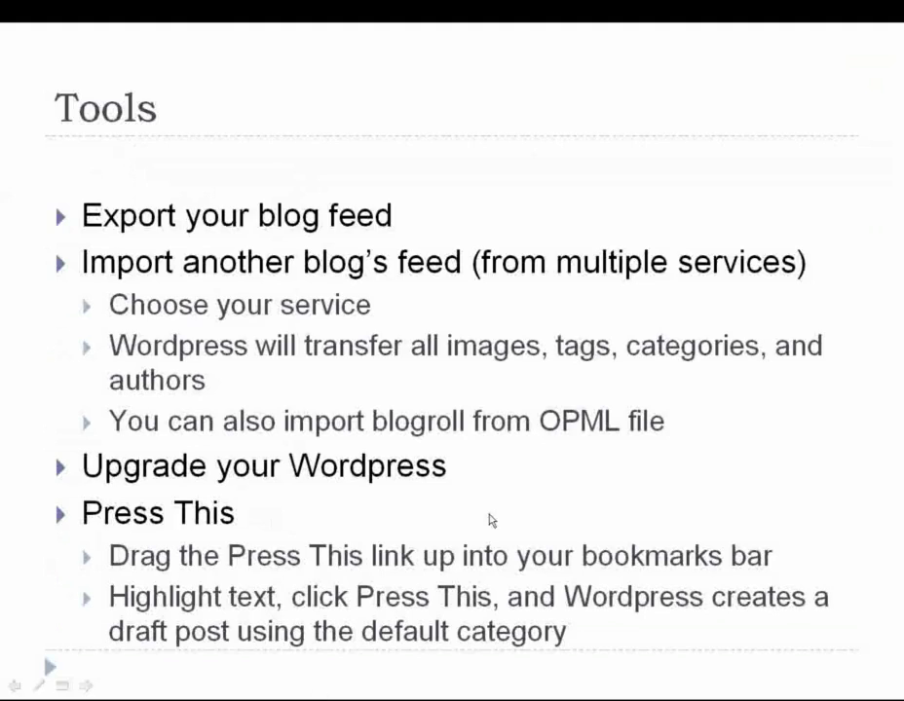
{"action": "left_click", "coordinate": [490, 522]}
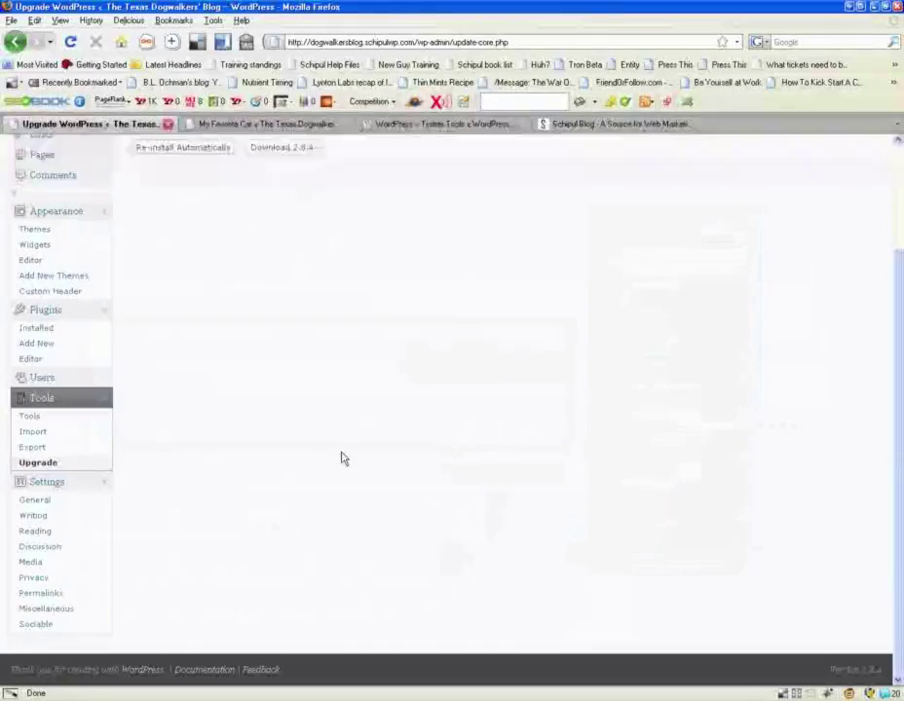
{"action": "left_click", "coordinate": [34, 500]}
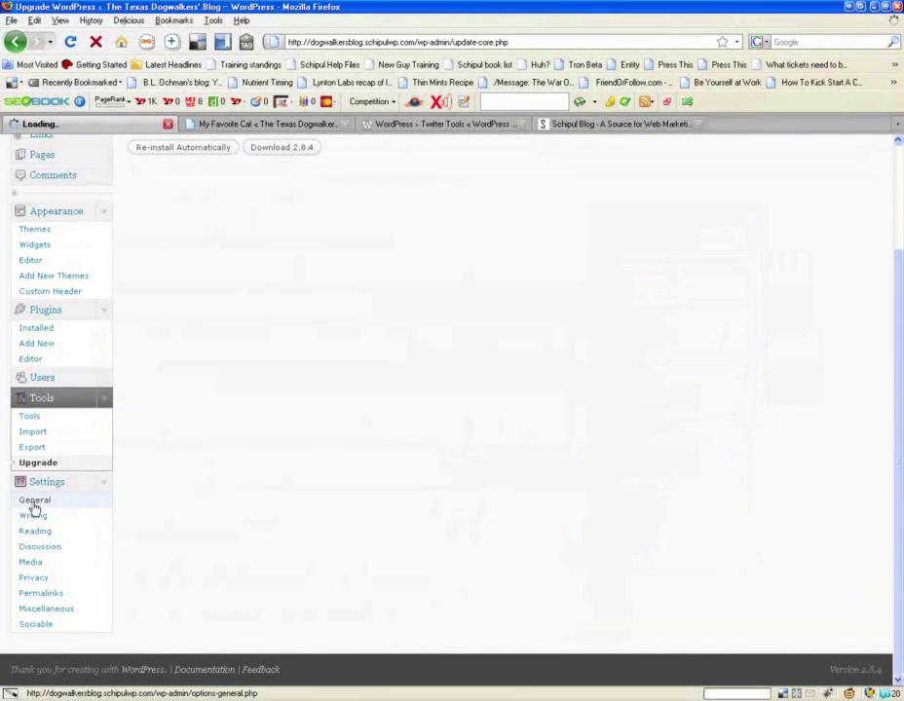
{"action": "left_click", "coordinate": [421, 220]}
{"action": "left_click_drag", "start_coordinate": [419, 220], "coordinate": [276, 220]}
{"action": "left_click", "coordinate": [189, 172]}
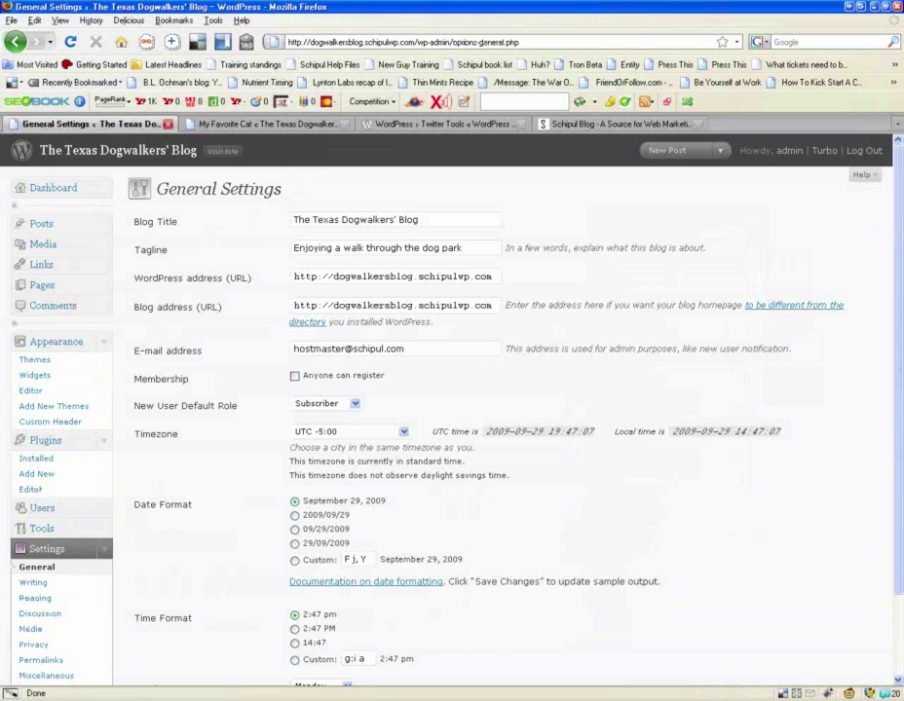
Step: Compare the title and tagline settings with the header of the published My Favorite Cat post
{"action": "left_click", "coordinate": [268, 124]}
{"action": "scroll", "coordinate": [278, 290], "scroll_direction": "up", "scroll_amount": 10}
{"action": "scroll", "coordinate": [275, 328], "scroll_direction": "up", "scroll_amount": 1}
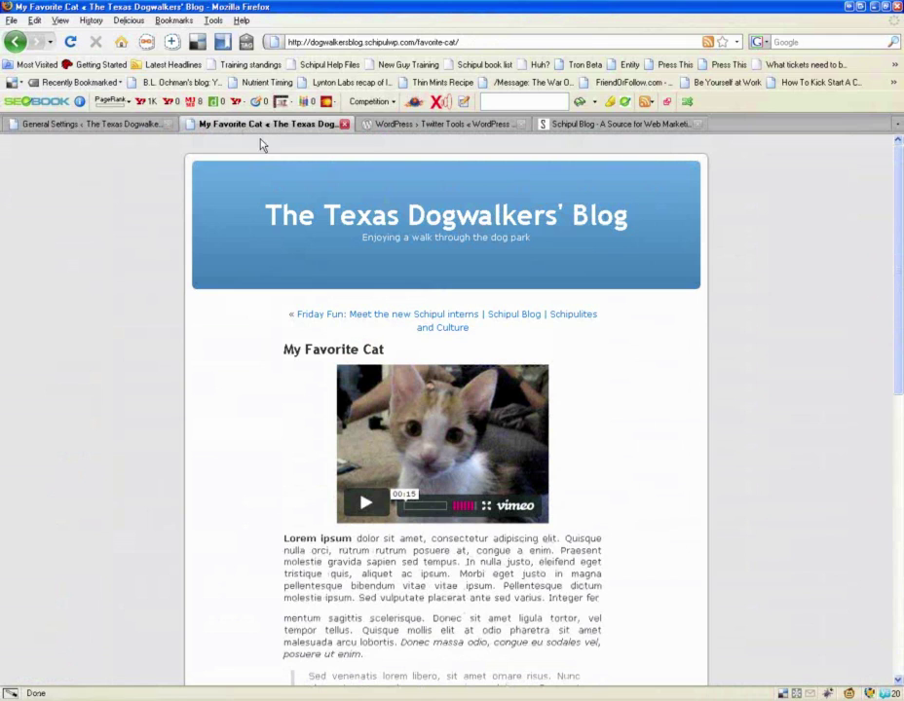
{"action": "left_click_drag", "start_coordinate": [902, 260], "coordinate": [902, 560]}
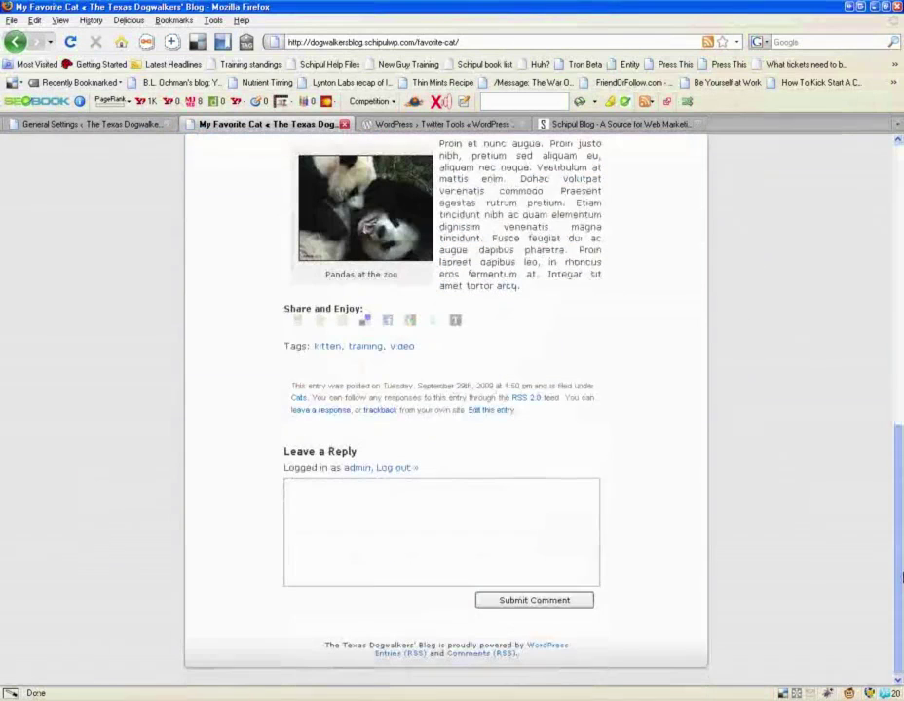
{"action": "left_click", "coordinate": [145, 125]}
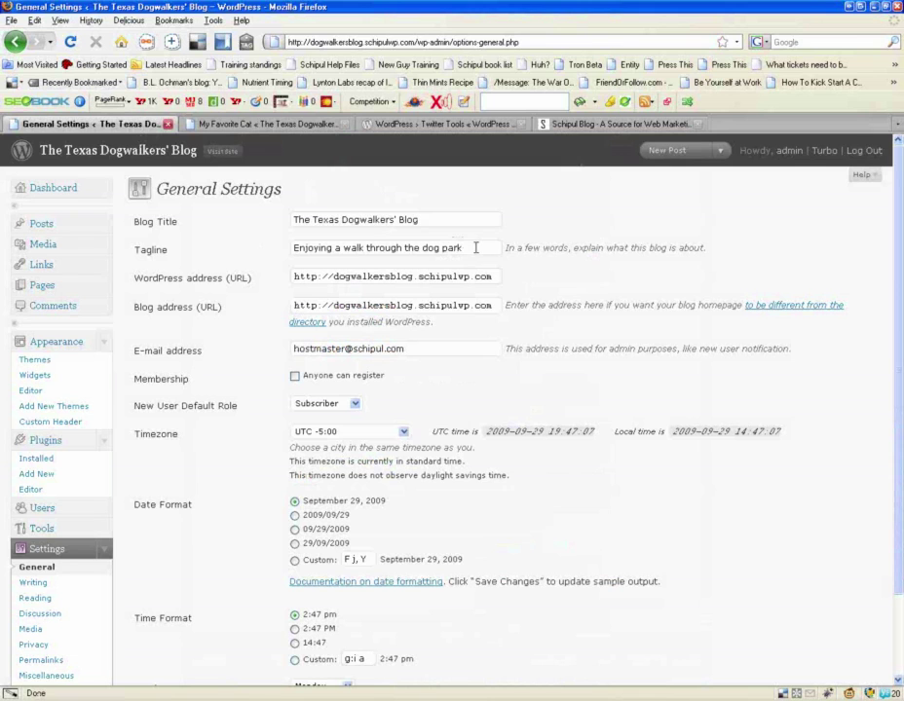
{"action": "left_click", "coordinate": [281, 125]}
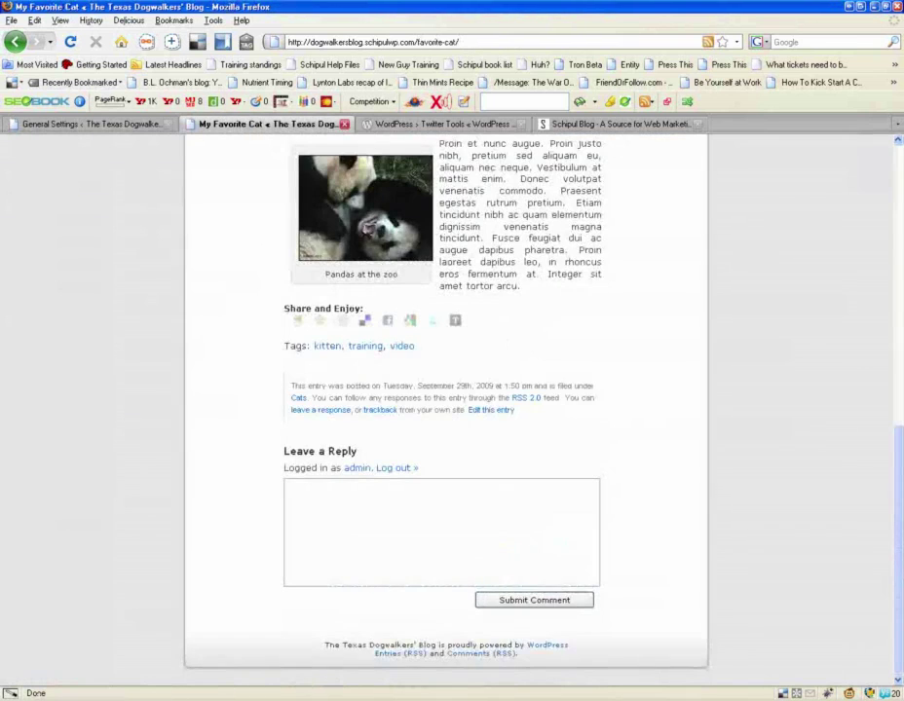
{"action": "scroll", "coordinate": [405, 484], "scroll_direction": "up", "scroll_amount": 4}
{"action": "scroll", "coordinate": [405, 484], "scroll_direction": "up", "scroll_amount": 5}
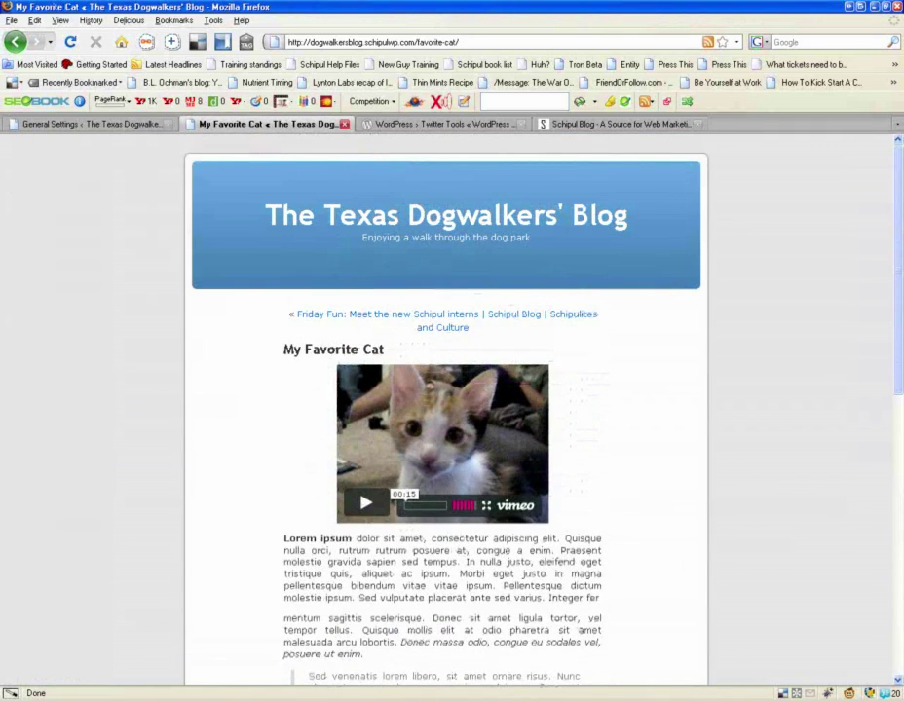
Step: Review the admin e-mail address, date and time formats in General Settings, and open the Writing Settings
{"action": "left_click", "coordinate": [113, 125]}
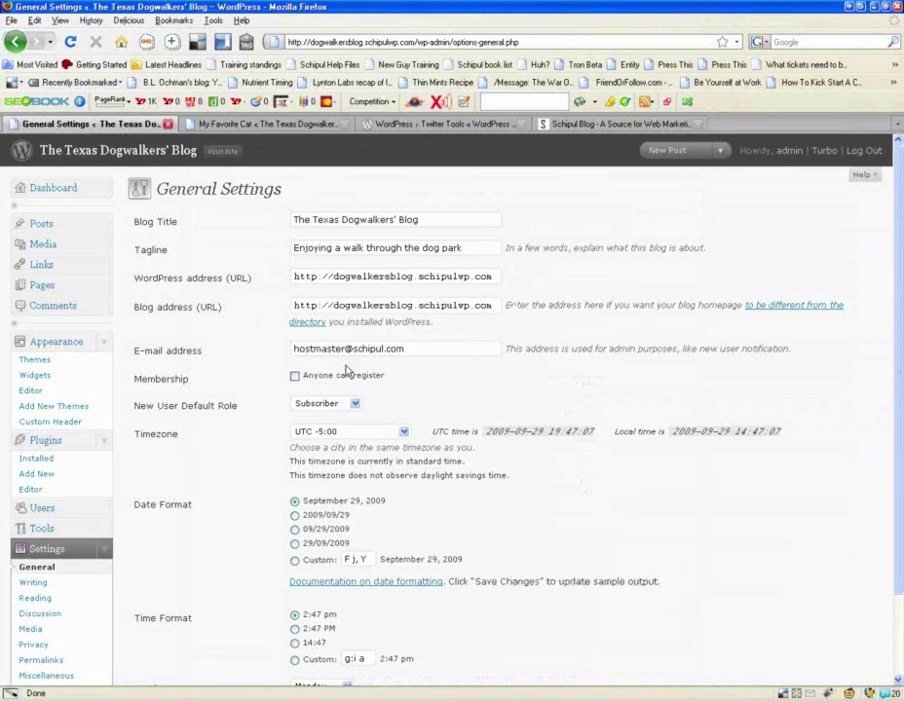
{"action": "left_click_drag", "start_coordinate": [397, 348], "coordinate": [292, 346]}
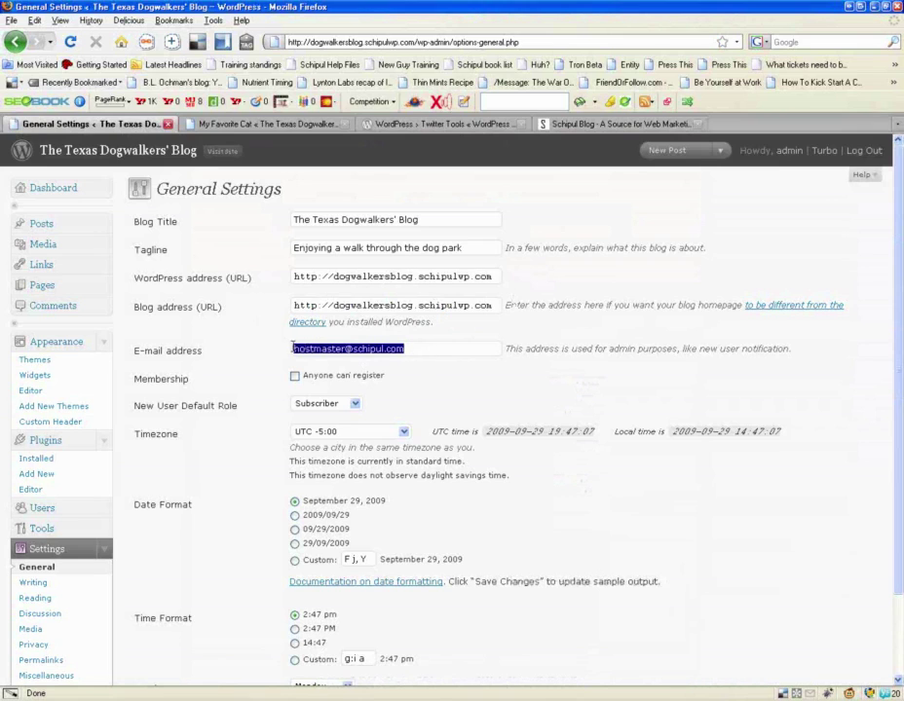
{"action": "left_click", "coordinate": [432, 348]}
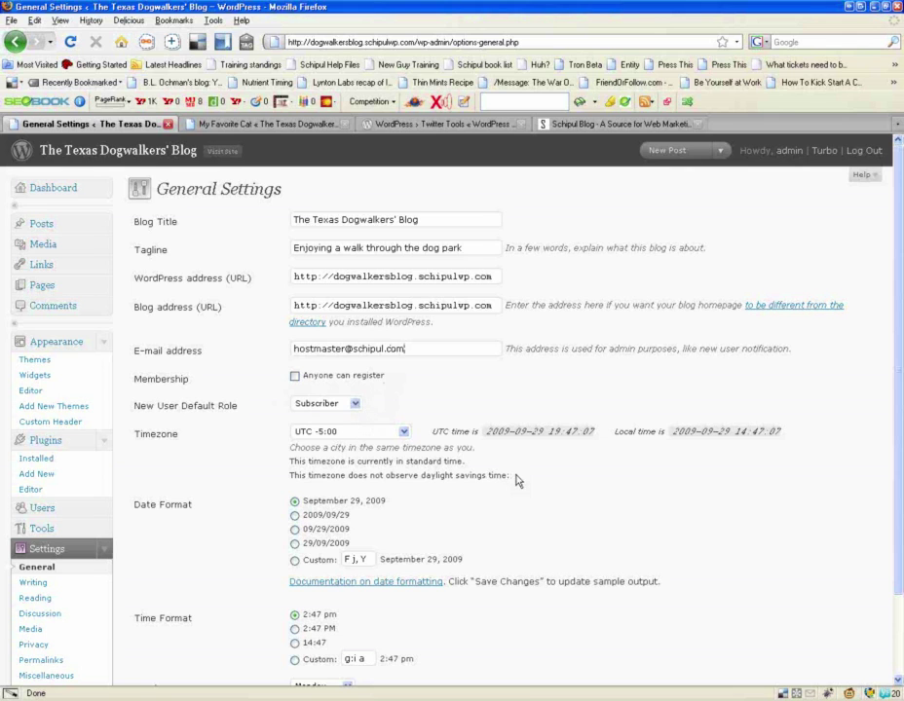
{"action": "scroll", "coordinate": [532, 509], "scroll_direction": "down", "scroll_amount": 2}
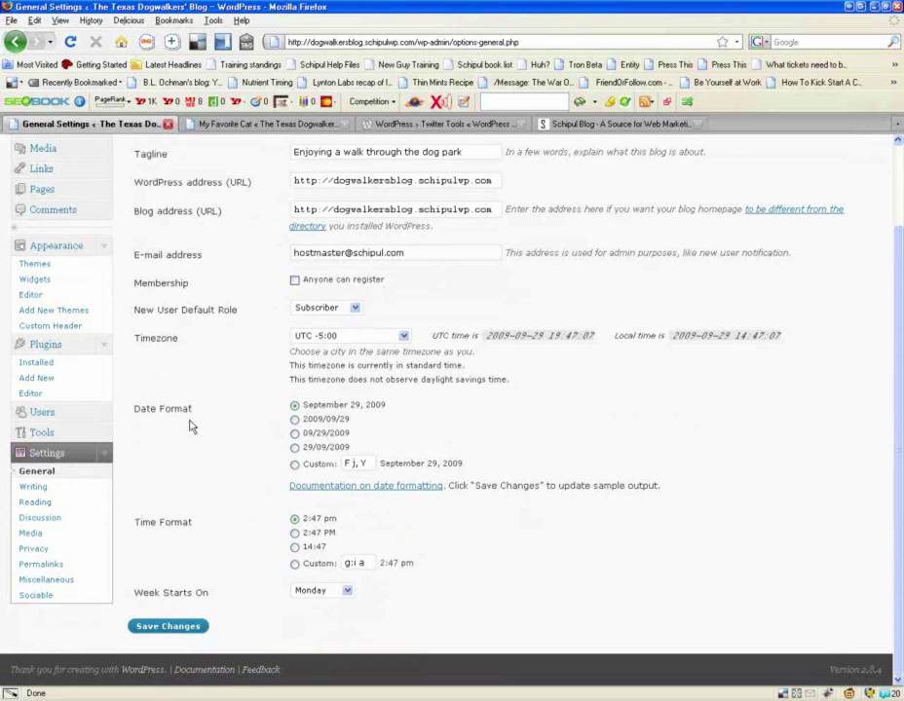
{"action": "left_click", "coordinate": [35, 494]}
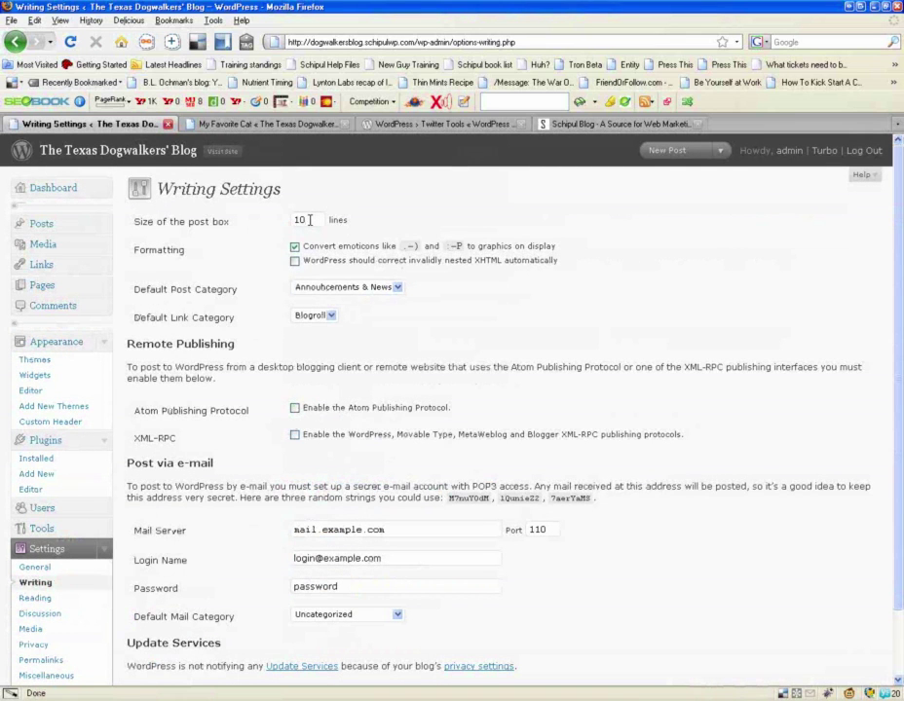
Step: Open the blog's wp-admin dashboard from the My Favorite Cat page and bring up a new post to view its editing box
{"action": "left_click", "coordinate": [311, 127]}
{"action": "left_click", "coordinate": [420, 42]}
{"action": "left_click", "coordinate": [420, 42]}
{"action": "left_click_drag", "start_coordinate": [420, 42], "coordinate": [604, 56]}
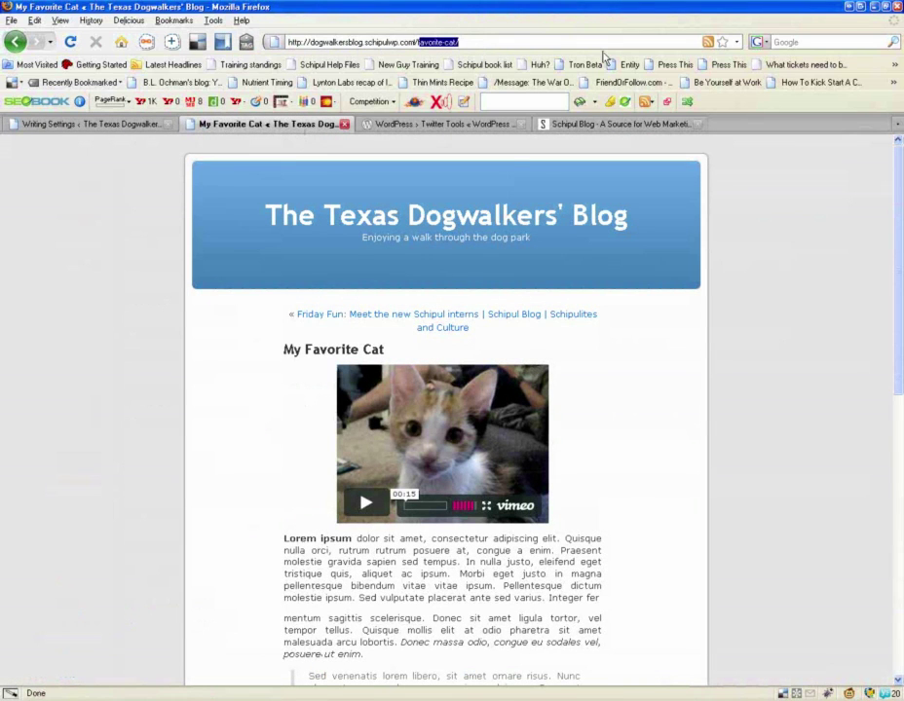
{"action": "type", "text": "wp-admin"}
{"action": "key", "text": "Return"}
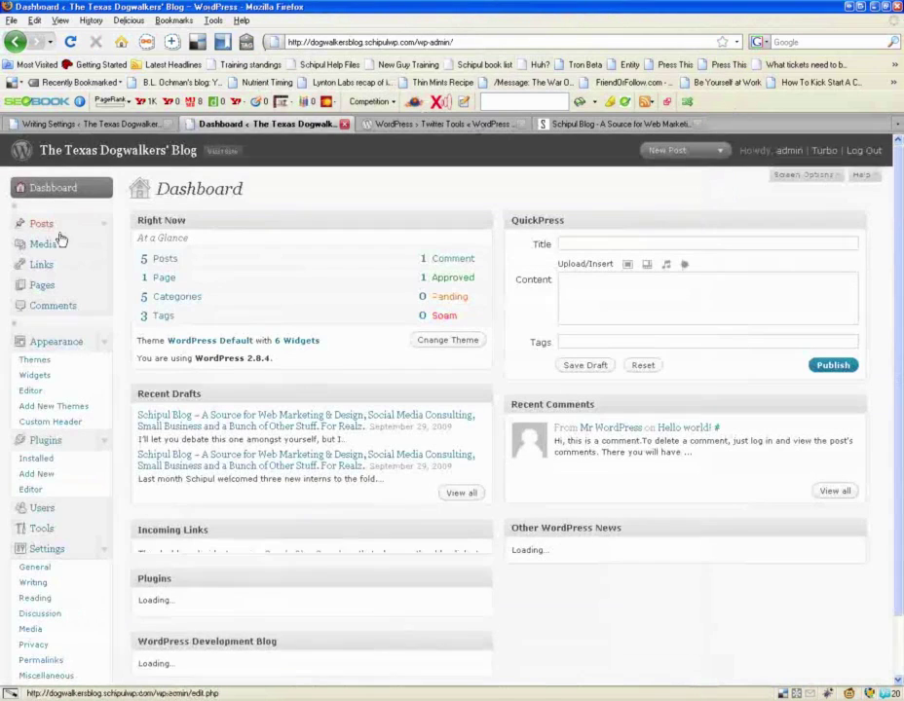
{"action": "left_click", "coordinate": [53, 228]}
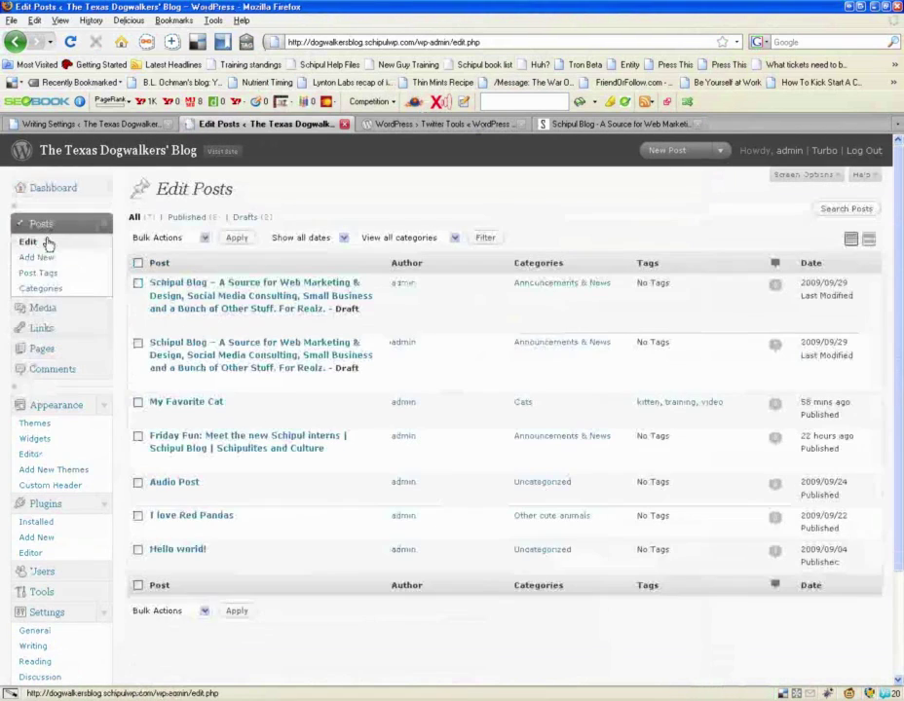
{"action": "left_click", "coordinate": [37, 257]}
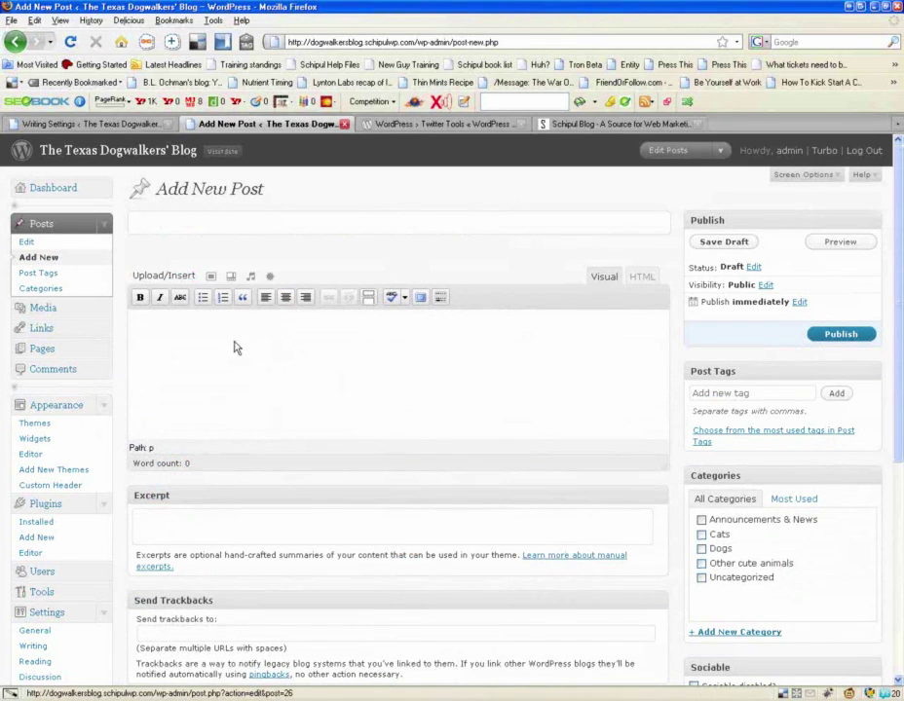
Step: Set the size of the post box to 50 lines in Writing Settings and save the changes
{"action": "left_click", "coordinate": [88, 124]}
{"action": "double_click", "coordinate": [299, 220]}
{"action": "type", "text": "50"}
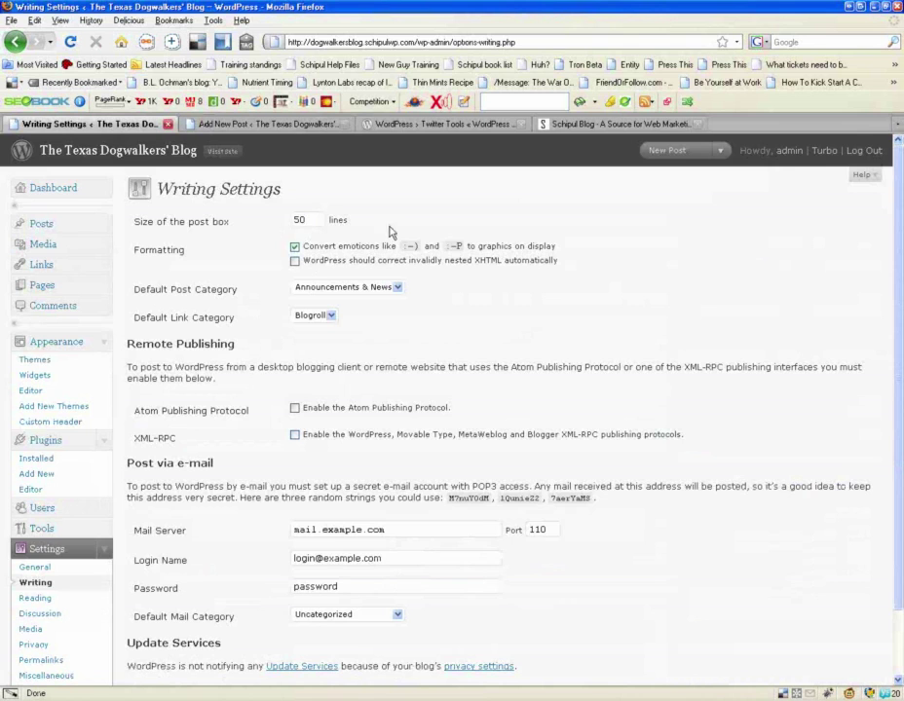
{"action": "scroll", "coordinate": [375, 339], "scroll_direction": "down", "scroll_amount": 2}
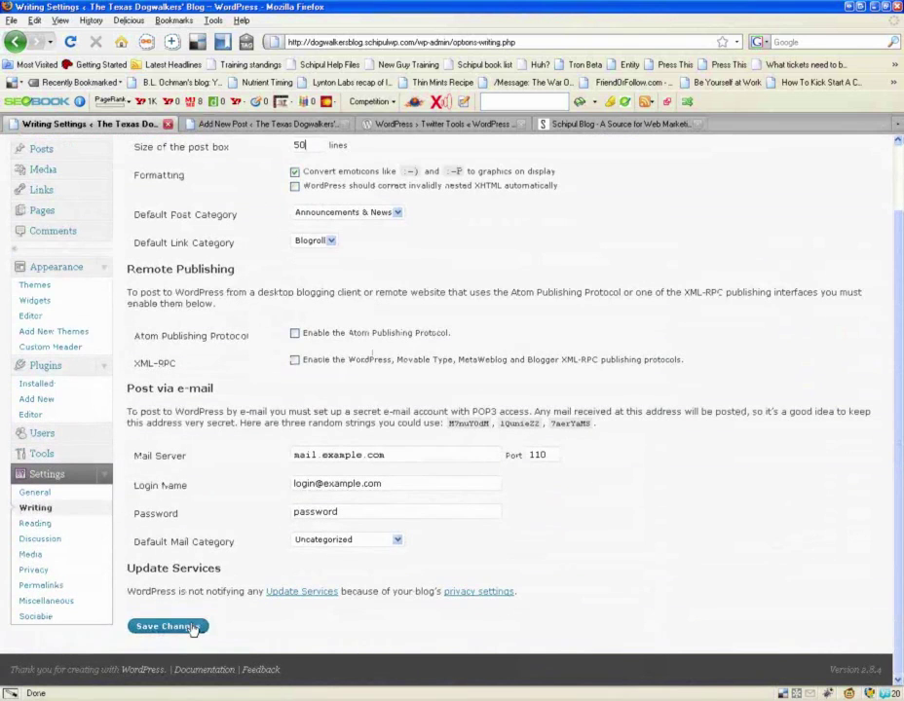
{"action": "left_click", "coordinate": [168, 626]}
Step: Reload the new post page to check the size of its editing box, and return to Writing Settings
{"action": "left_click", "coordinate": [268, 123]}
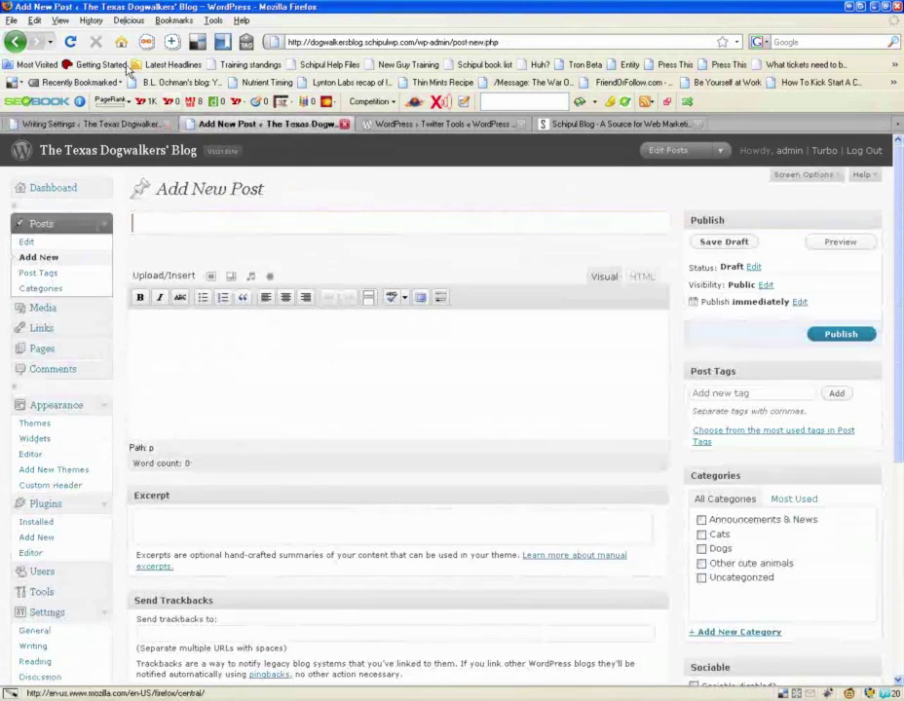
{"action": "left_click", "coordinate": [70, 42]}
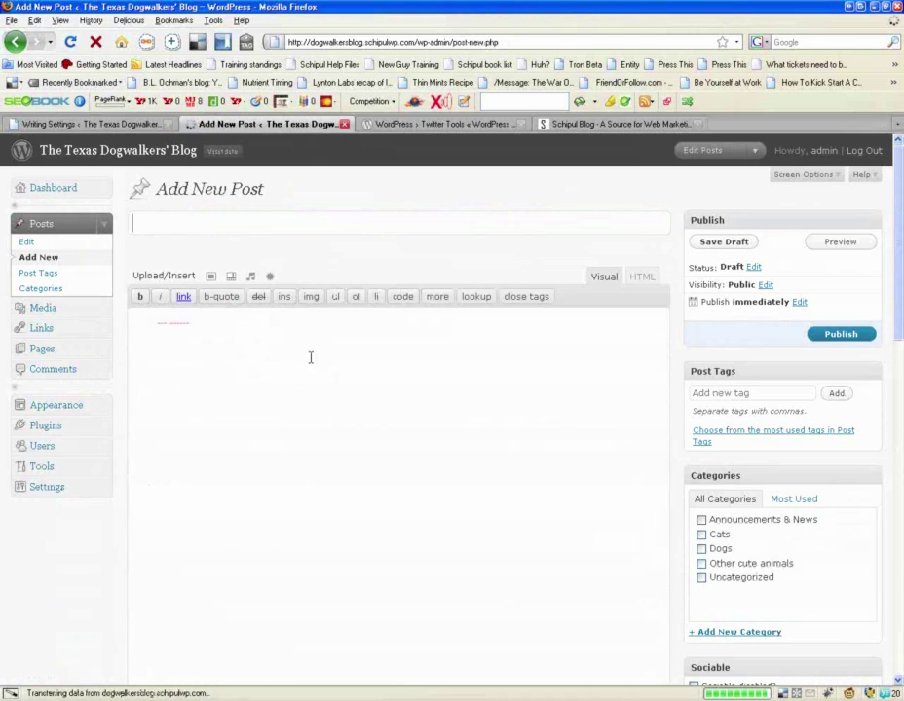
{"action": "key", "text": "ctrl+shift+Tab"}
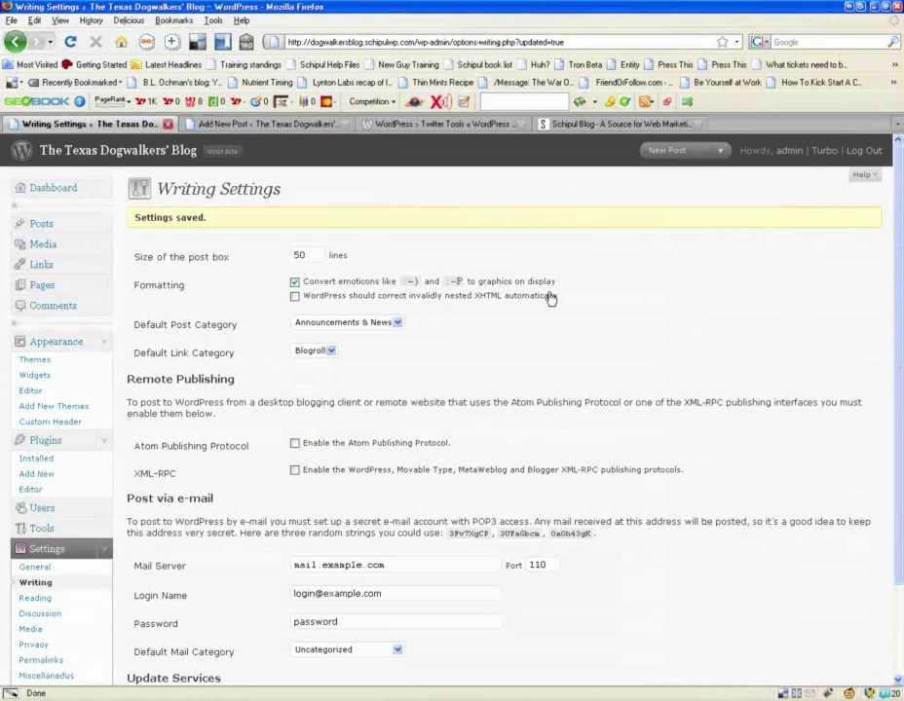
Step: Review the default post category choices, remote publishing and post via e-mail options in Writing Settings
{"action": "left_click", "coordinate": [398, 327]}
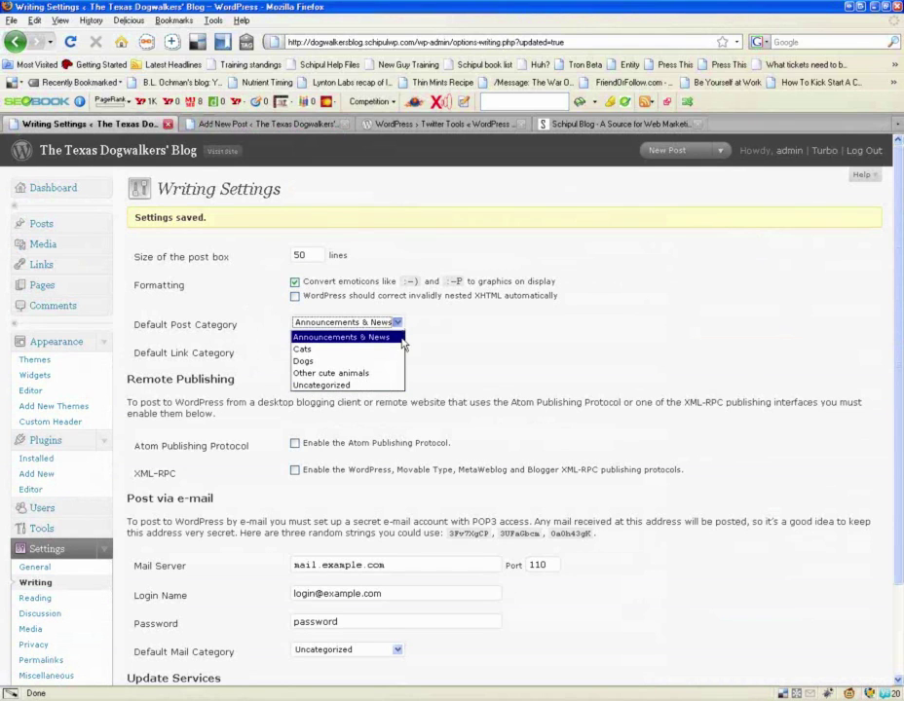
{"action": "left_click", "coordinate": [402, 337]}
{"action": "scroll", "coordinate": [409, 335], "scroll_direction": "down", "scroll_amount": 2}
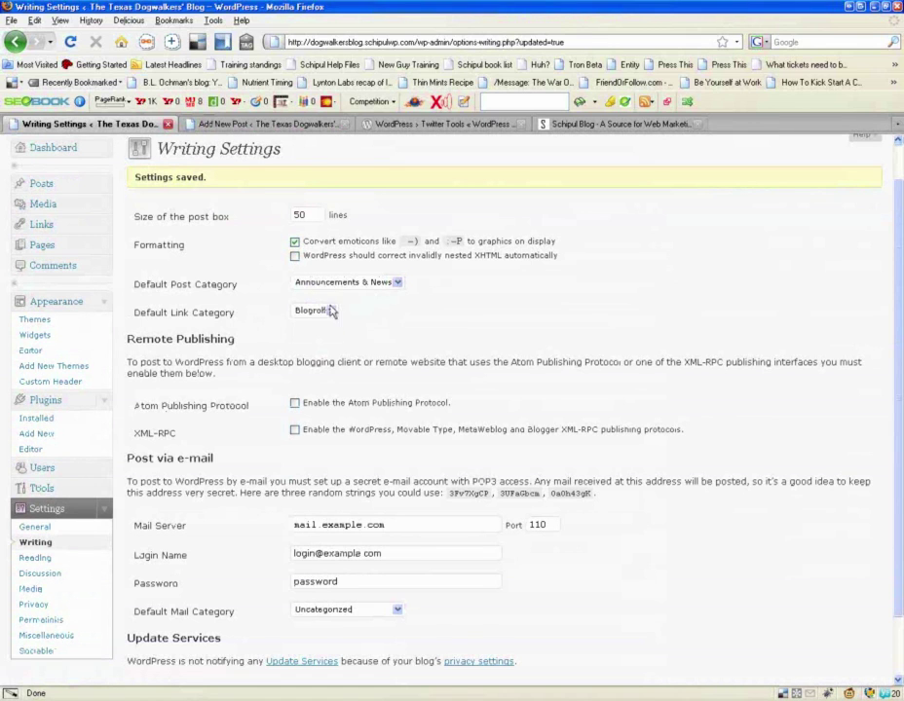
{"action": "scroll", "coordinate": [406, 322], "scroll_direction": "down", "scroll_amount": 3}
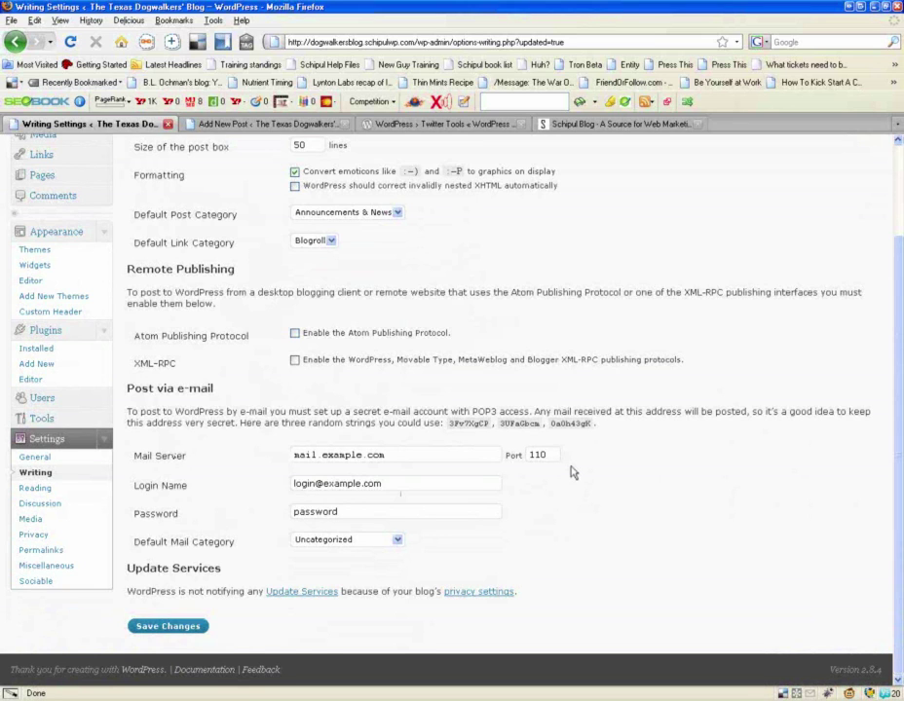
Step: Set blog pages to show at most 5 posts in Reading Settings and save the changes
{"action": "left_click", "coordinate": [34, 489]}
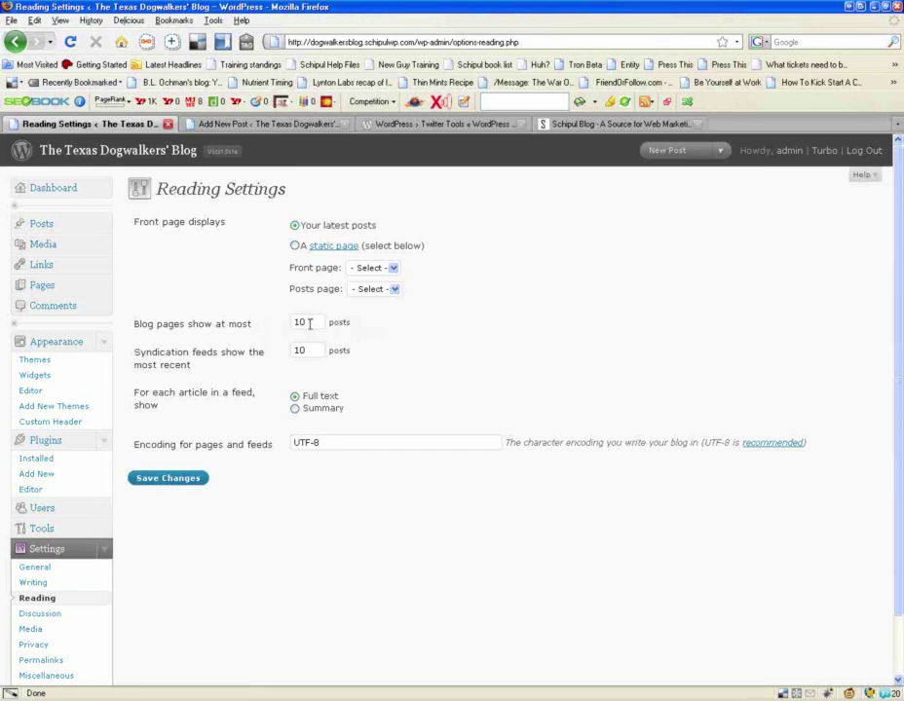
{"action": "left_click_drag", "start_coordinate": [302, 322], "coordinate": [292, 322]}
{"action": "type", "text": "5"}
{"action": "left_click", "coordinate": [185, 478]}
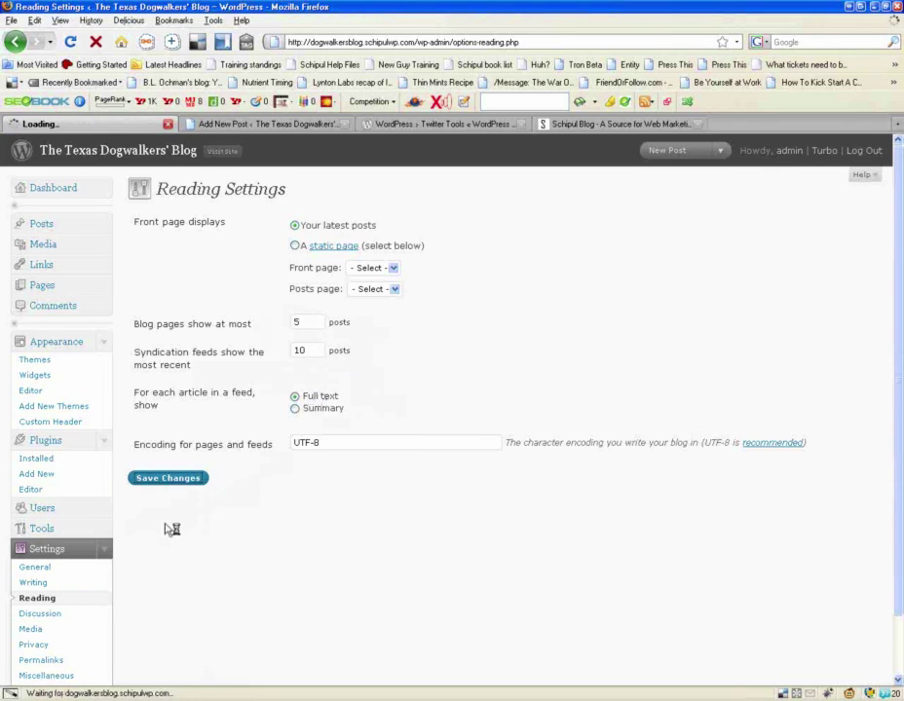
Step: Turn off the requirement that comment authors have a previously approved comment in Discussion Settings, and save the changes
{"action": "left_click", "coordinate": [40, 546]}
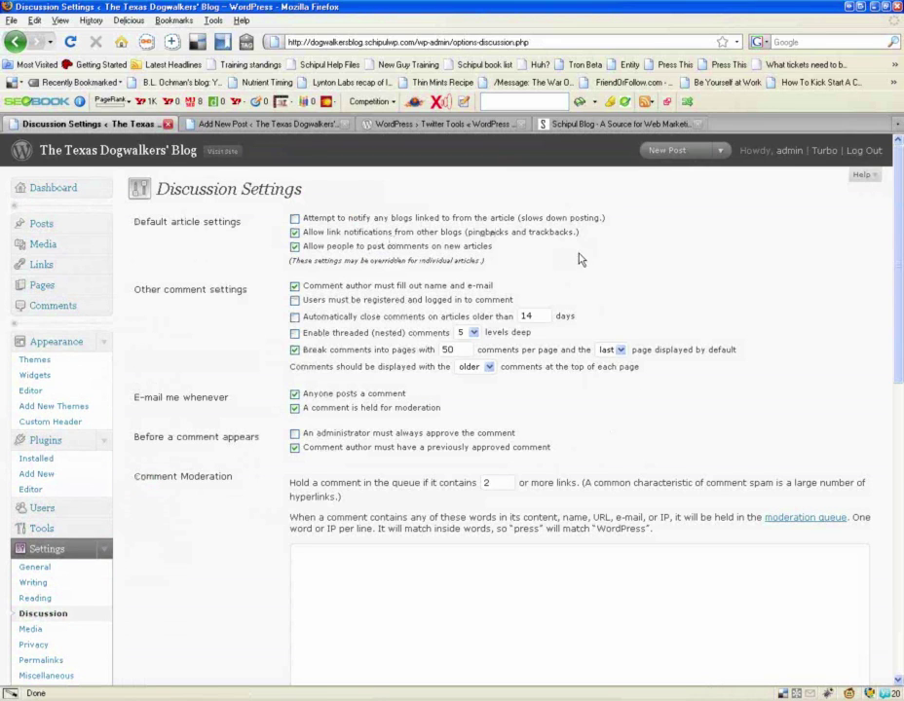
{"action": "scroll", "coordinate": [601, 288], "scroll_direction": "down", "scroll_amount": 1}
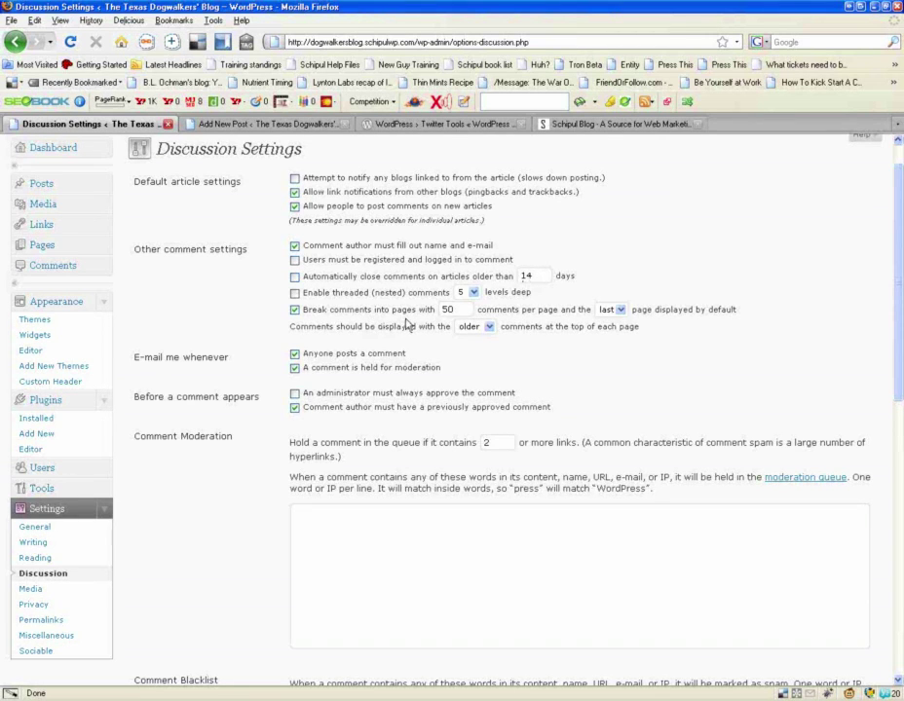
{"action": "scroll", "coordinate": [402, 324], "scroll_direction": "down", "scroll_amount": 1}
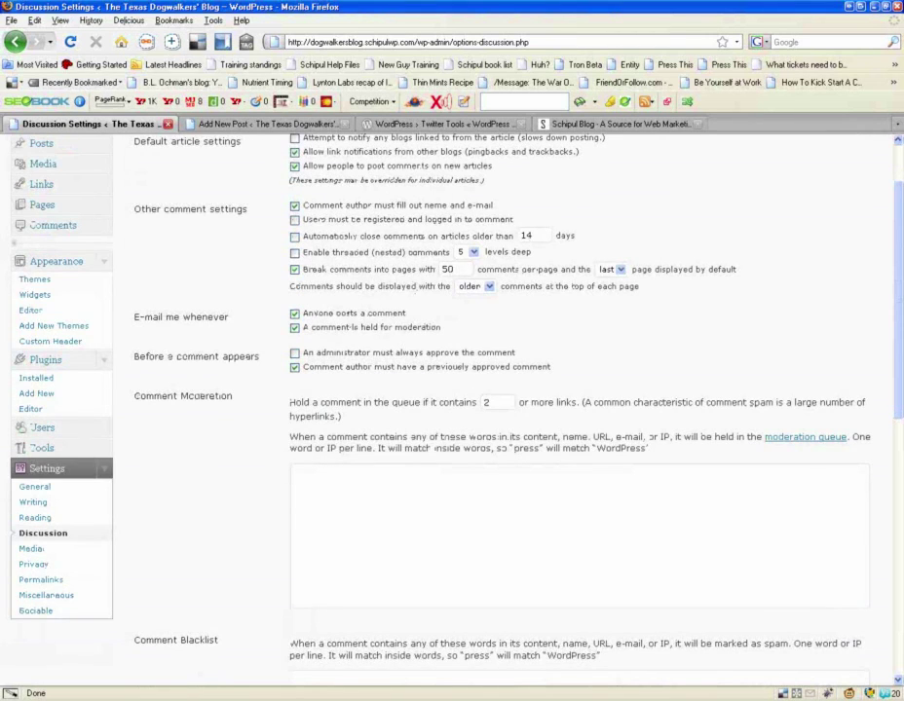
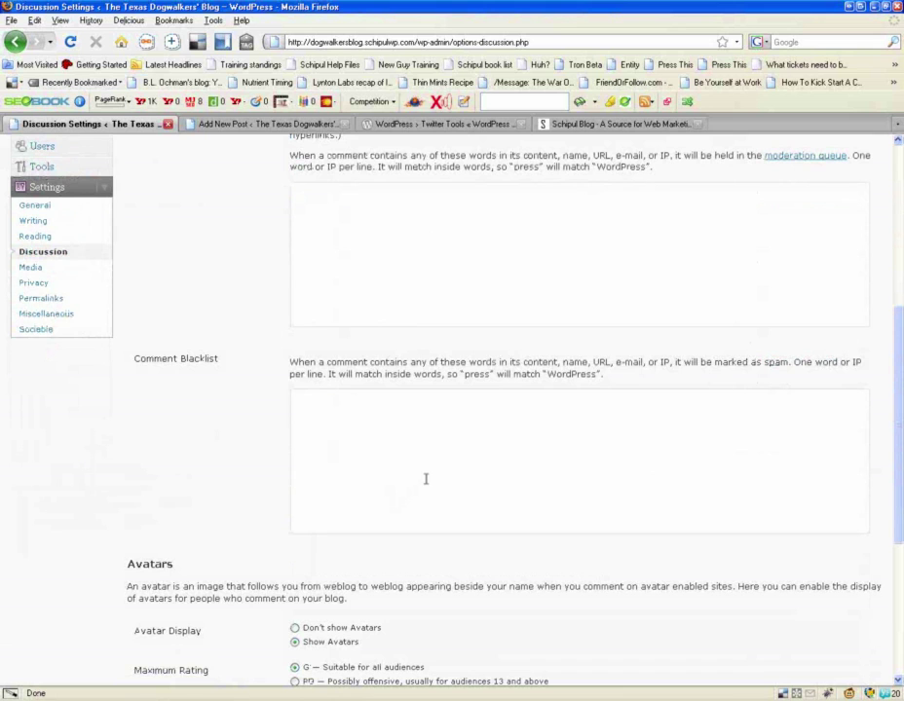
{"action": "scroll", "coordinate": [425, 478], "scroll_direction": "down", "scroll_amount": 5}
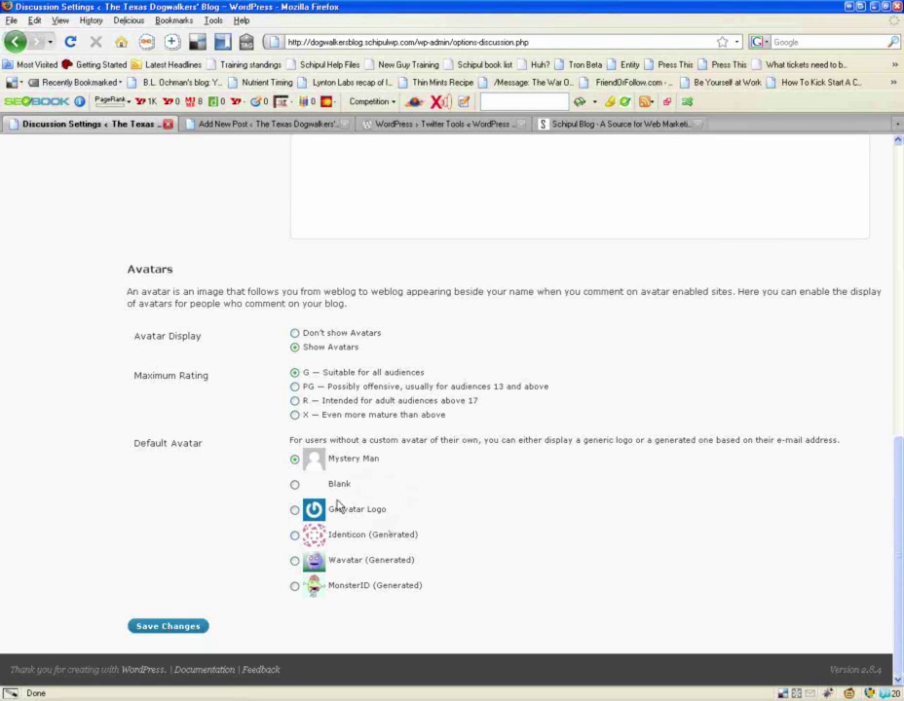
{"action": "left_click", "coordinate": [294, 513]}
{"action": "left_click", "coordinate": [170, 626]}
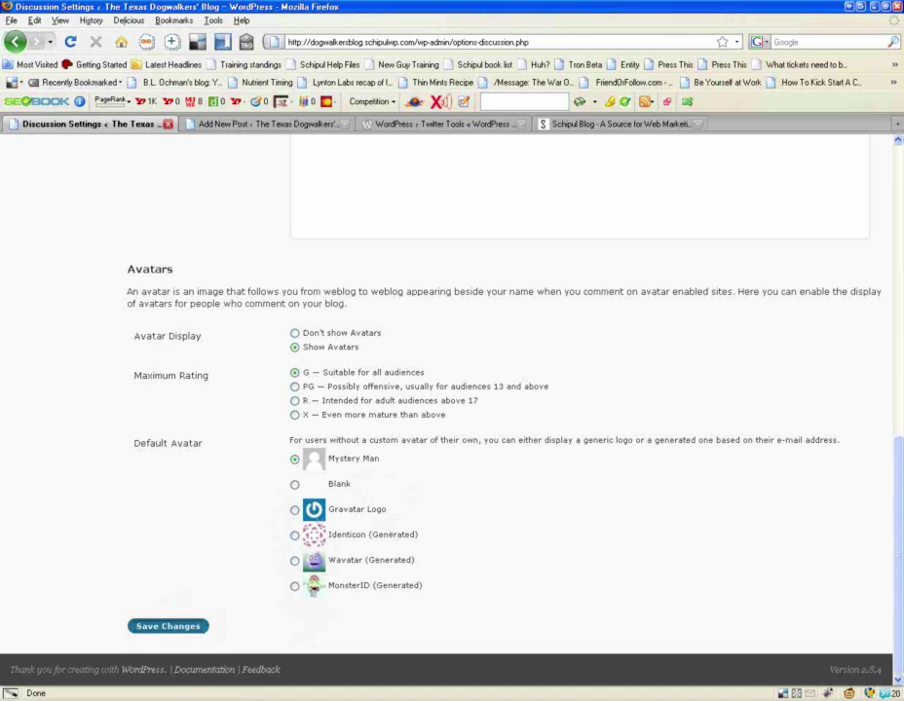
Step: Set the large image size to a maximum of 500 by 500 pixels in Media Settings and save the changes
{"action": "scroll", "coordinate": [414, 623], "scroll_direction": "down", "scroll_amount": 1}
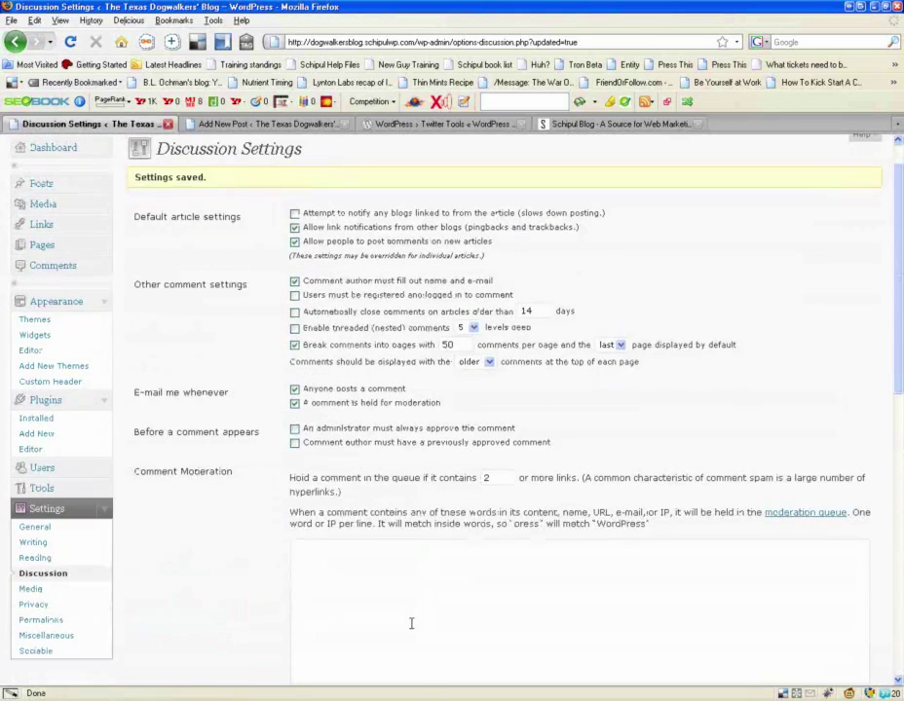
{"action": "scroll", "coordinate": [353, 556], "scroll_direction": "down", "scroll_amount": 2}
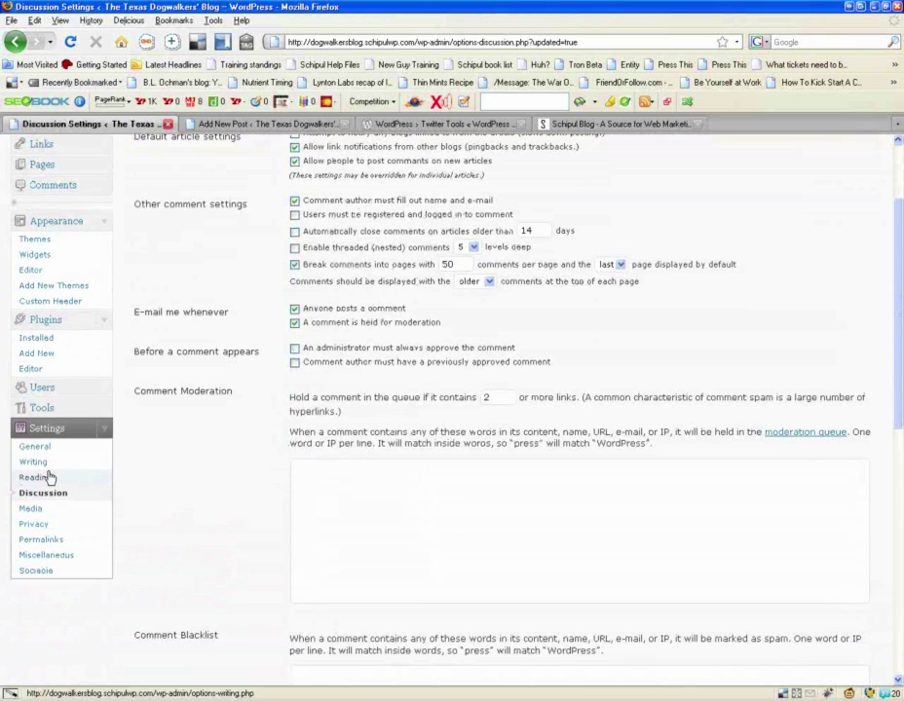
{"action": "left_click", "coordinate": [25, 512]}
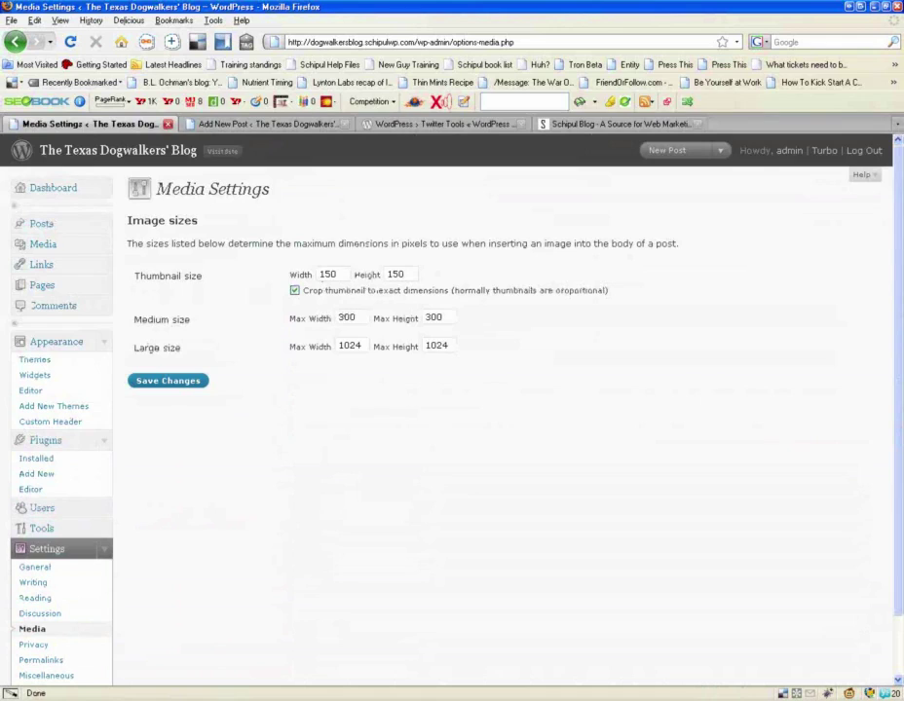
{"action": "left_click_drag", "start_coordinate": [359, 347], "coordinate": [335, 346]}
{"action": "type", "text": "500"}
{"action": "left_click_drag", "start_coordinate": [448, 345], "coordinate": [413, 352]}
{"action": "type", "text": "500"}
{"action": "left_click", "coordinate": [192, 383]}
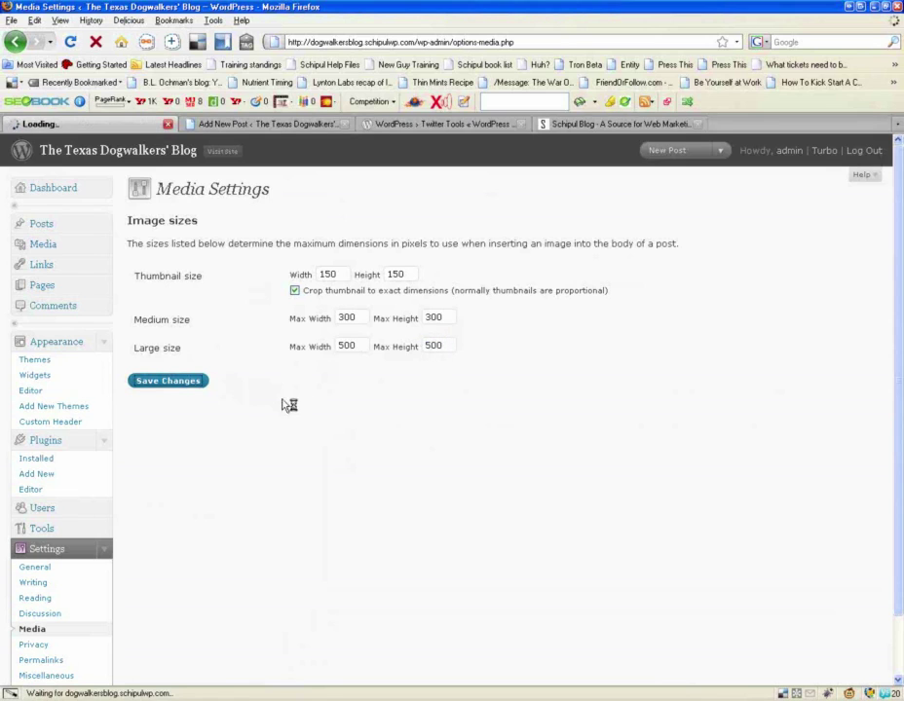
Step: Open the Privacy Settings and review the blog visibility options
{"action": "scroll", "coordinate": [306, 470], "scroll_direction": "down", "scroll_amount": 1}
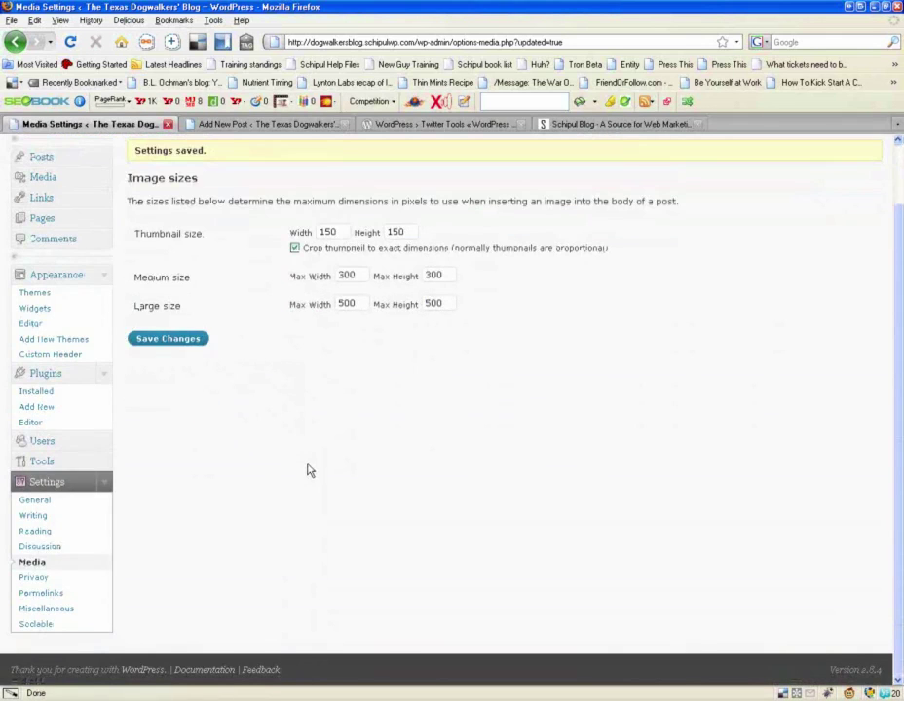
{"action": "left_click", "coordinate": [37, 577]}
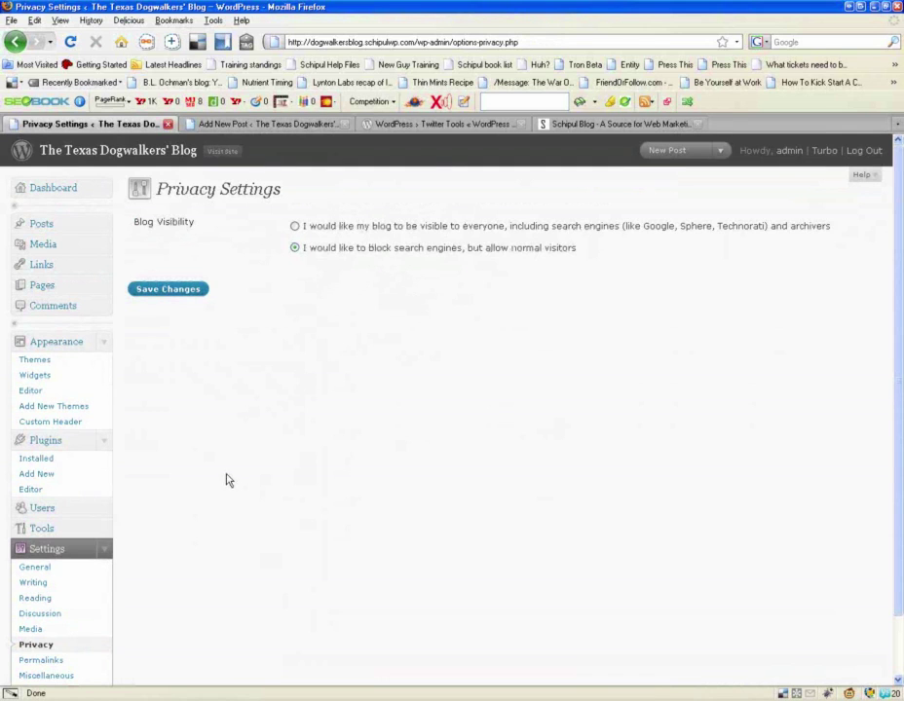
{"action": "scroll", "coordinate": [224, 484], "scroll_direction": "down", "scroll_amount": 1}
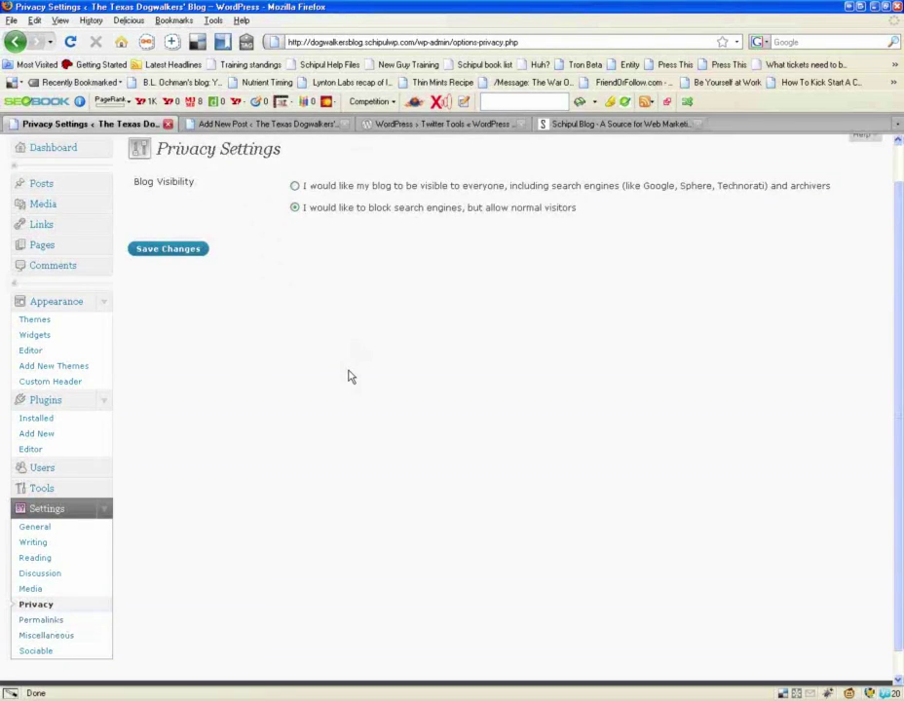
{"action": "scroll", "coordinate": [350, 377], "scroll_direction": "up", "scroll_amount": 1}
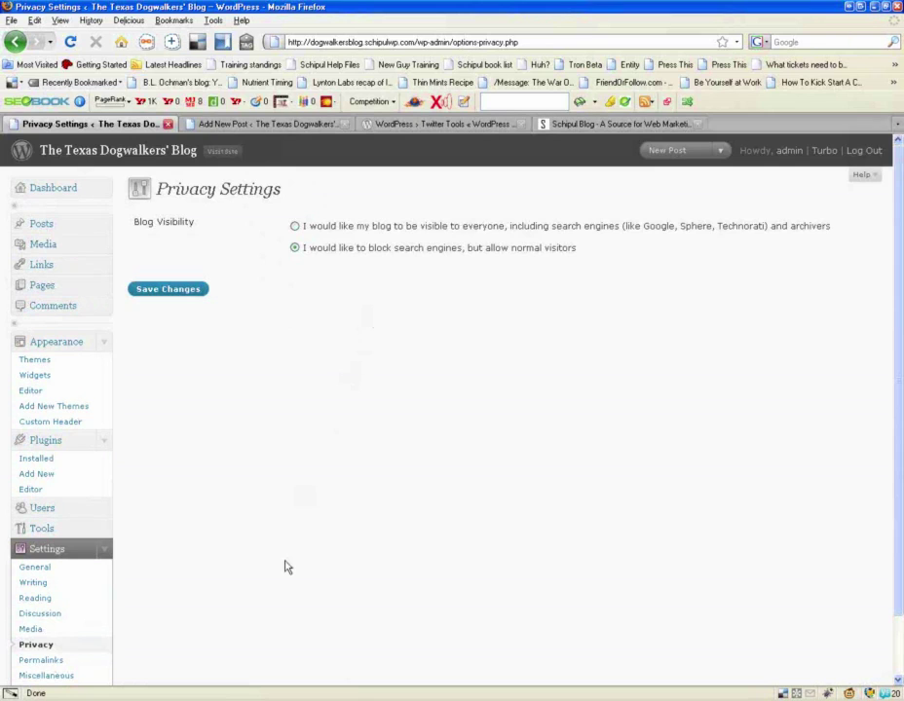
{"action": "scroll", "coordinate": [287, 567], "scroll_direction": "down", "scroll_amount": 1}
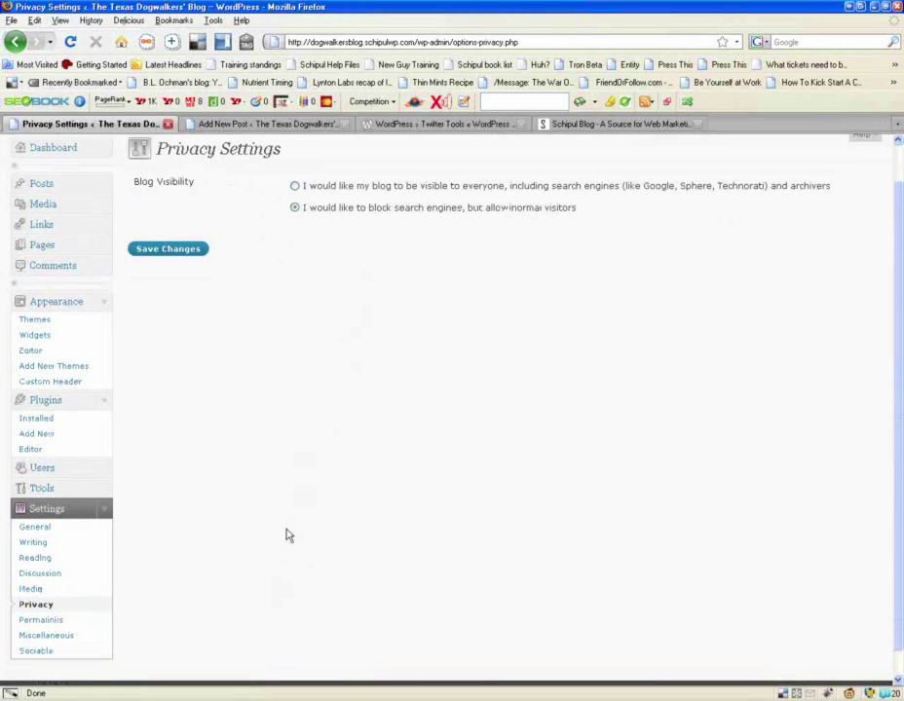
Step: In Permalink Settings, choose the Day and name structure and remove its date tags, leaving the custom structure /%postname%/
{"action": "left_click", "coordinate": [44, 621]}
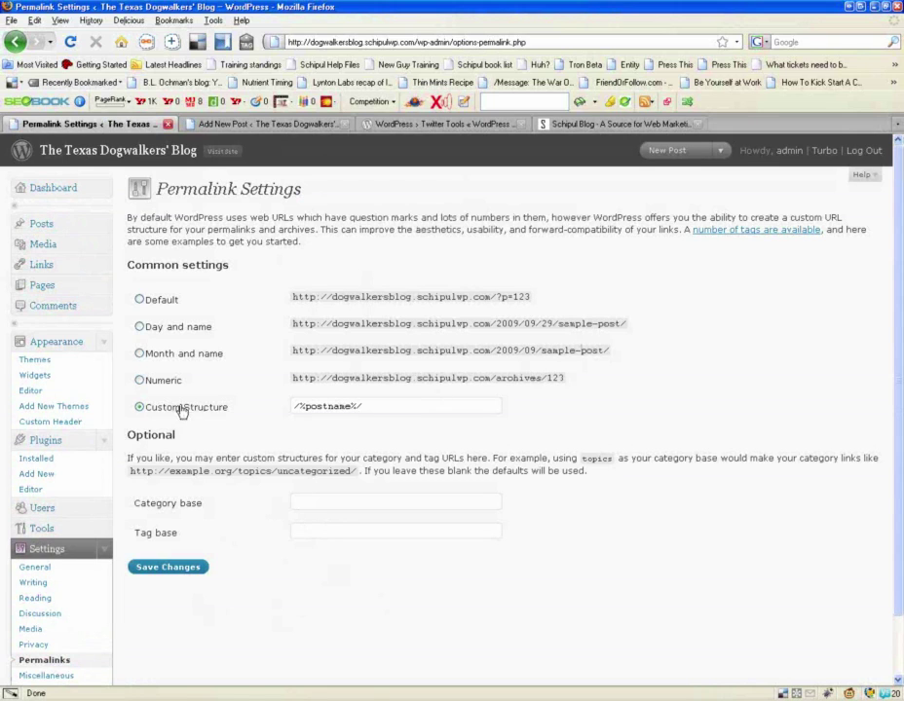
{"action": "left_click", "coordinate": [162, 336]}
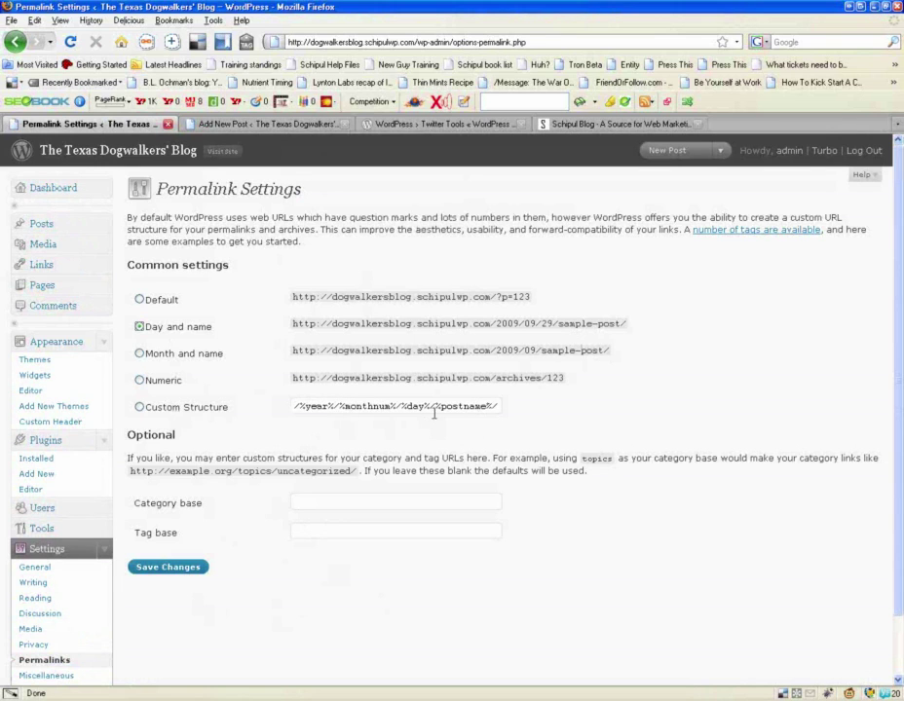
{"action": "left_click_drag", "start_coordinate": [429, 403], "coordinate": [259, 405]}
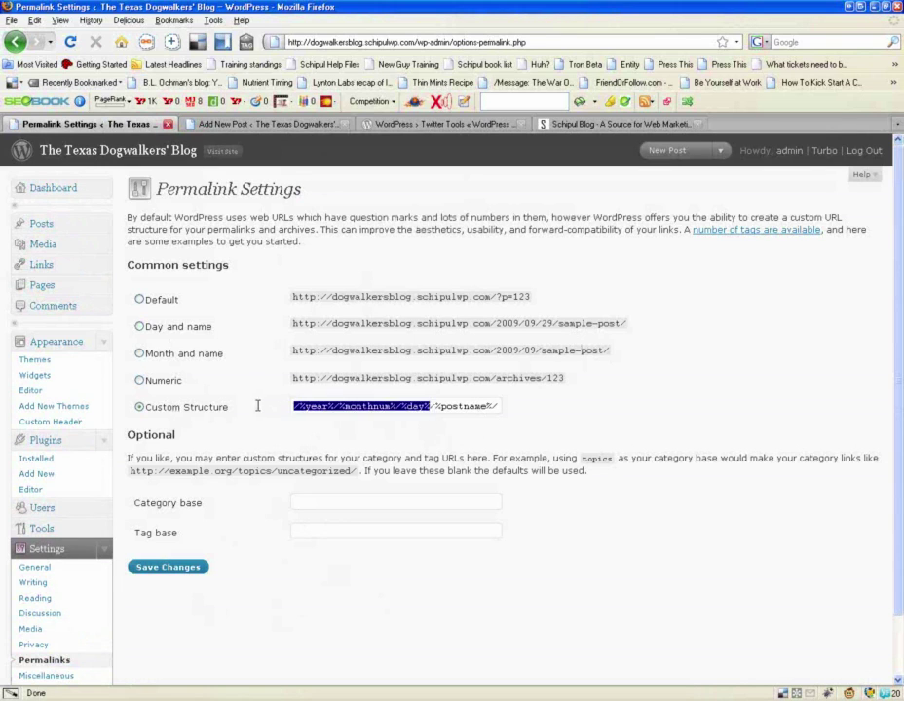
{"action": "key", "text": "BackSpace"}
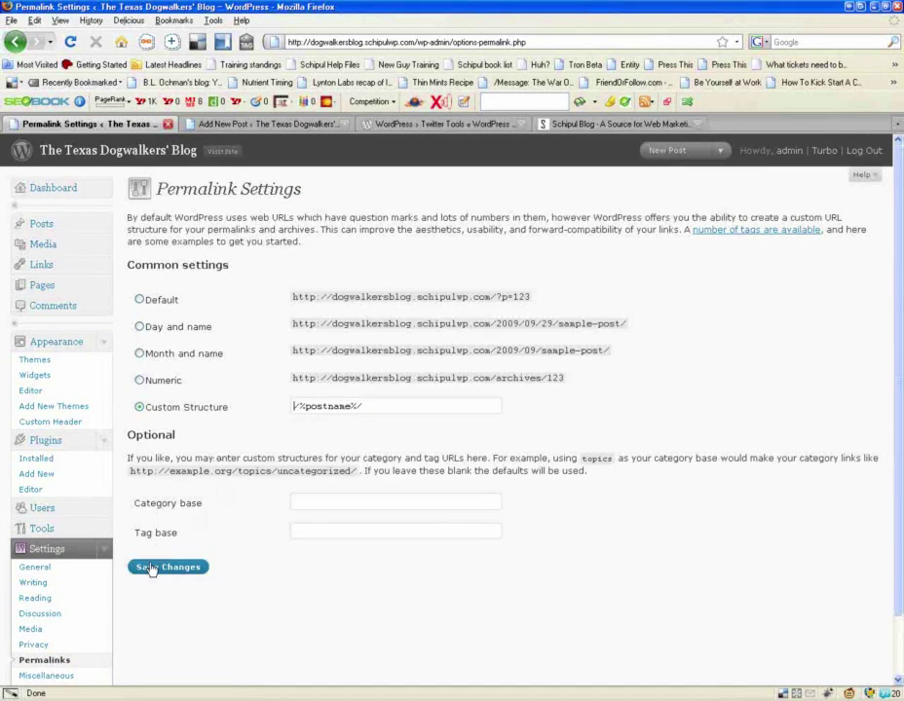
Step: Open the Miscellaneous Settings and review the file upload options
{"action": "scroll", "coordinate": [151, 569], "scroll_direction": "down", "scroll_amount": 2}
{"action": "left_click", "coordinate": [98, 609]}
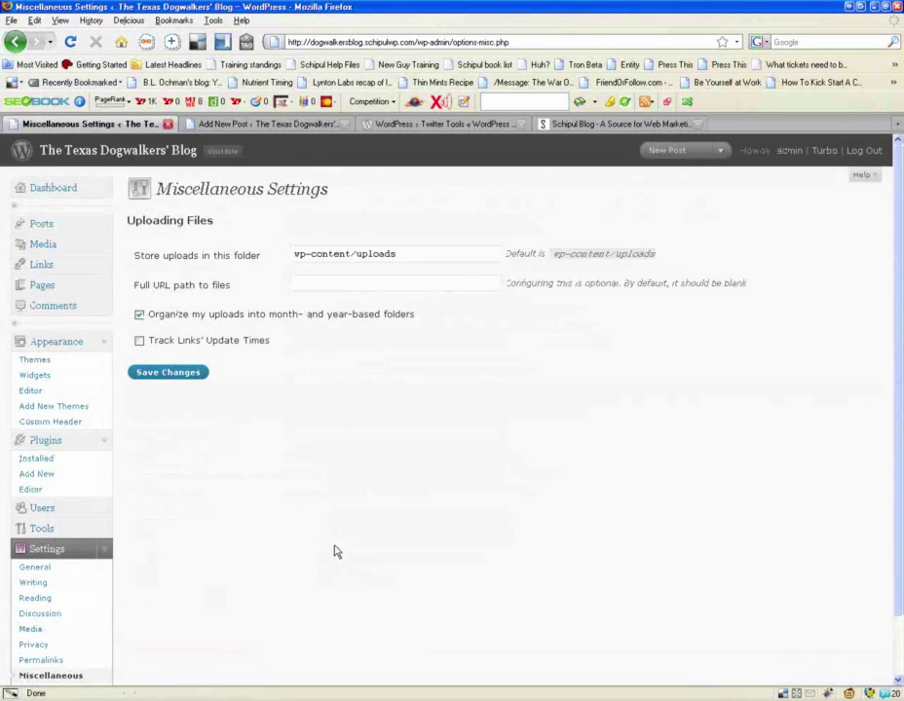
{"action": "scroll", "coordinate": [334, 552], "scroll_direction": "down", "scroll_amount": 1}
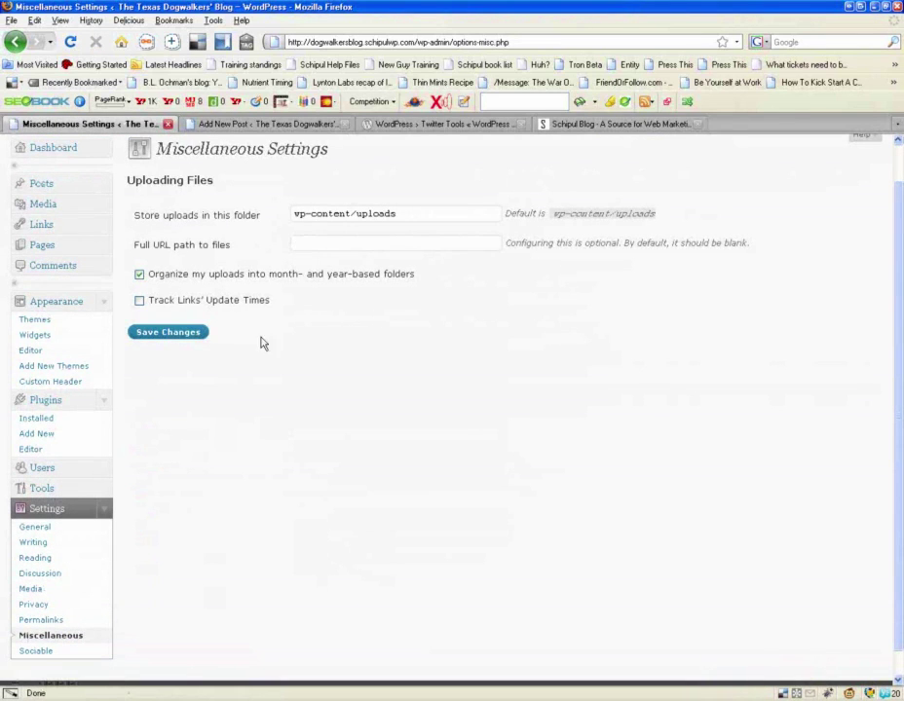
Step: Open the Sociable plugin's settings and review the sharing sites, tagline and position options
{"action": "scroll", "coordinate": [253, 346], "scroll_direction": "down", "scroll_amount": 1}
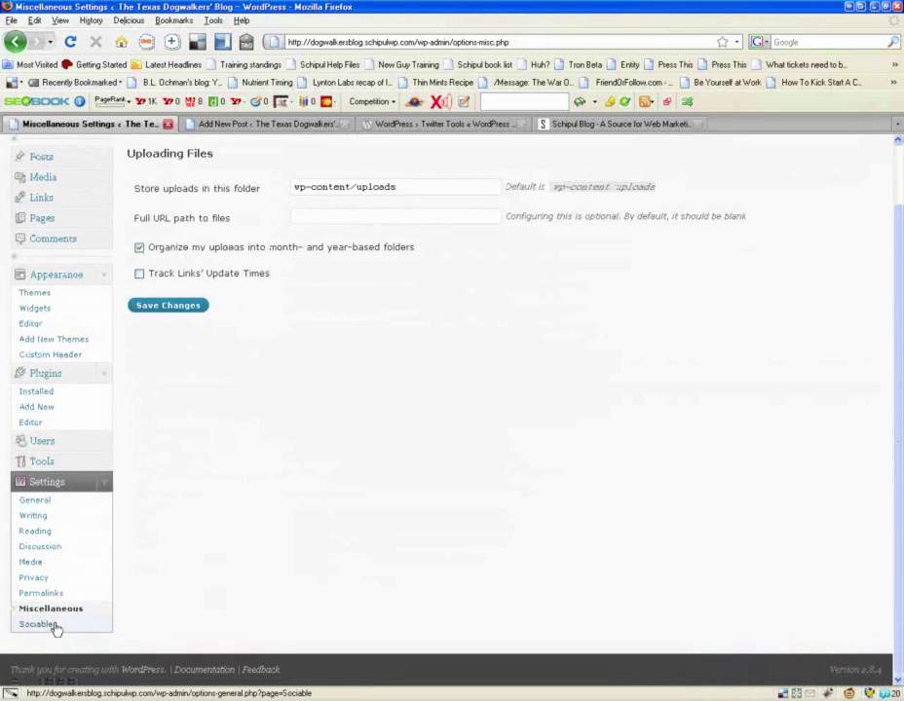
{"action": "left_click", "coordinate": [22, 626]}
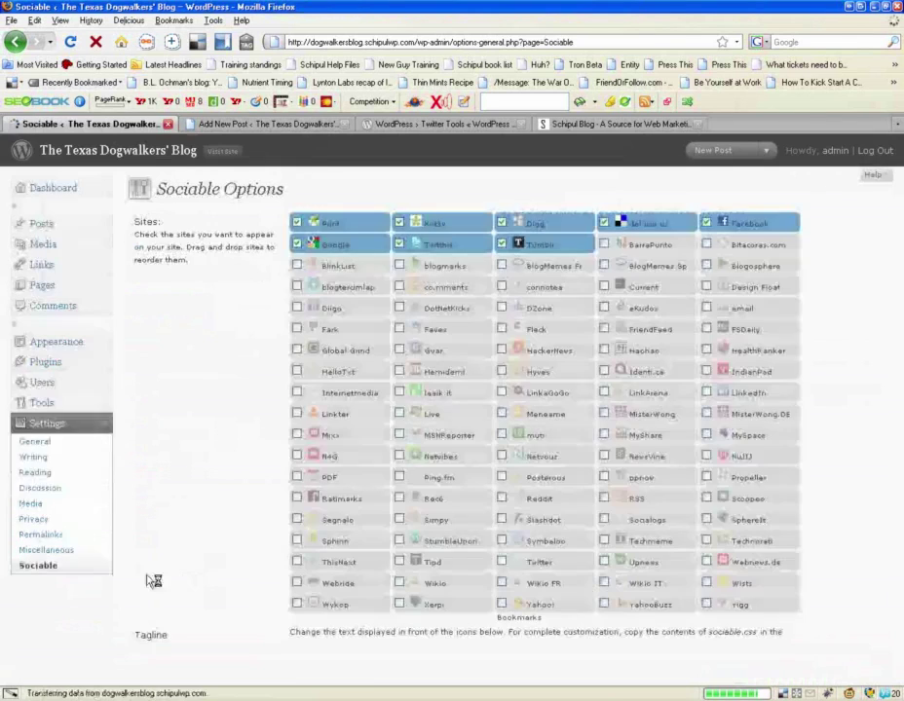
{"action": "scroll", "coordinate": [41, 653], "scroll_direction": "down", "scroll_amount": 2}
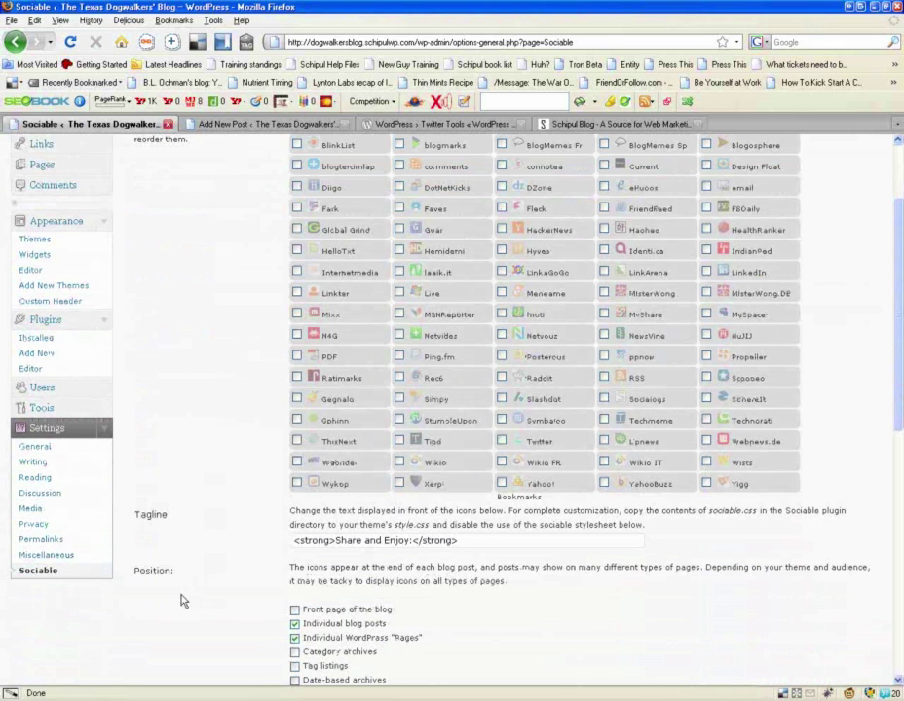
{"action": "scroll", "coordinate": [179, 599], "scroll_direction": "up", "scroll_amount": 2}
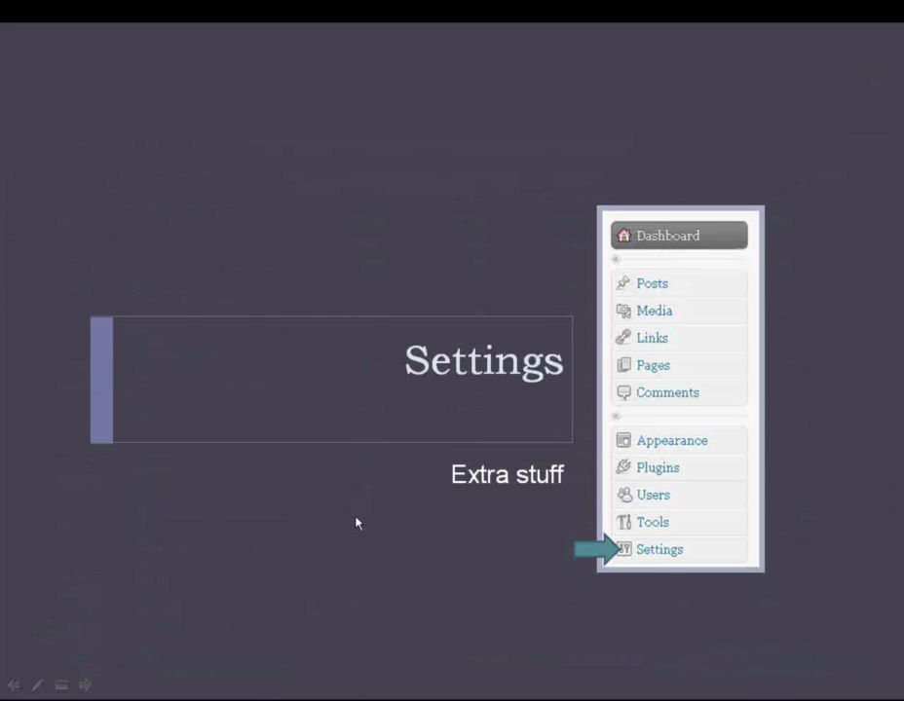
{"action": "left_click", "coordinate": [357, 523]}
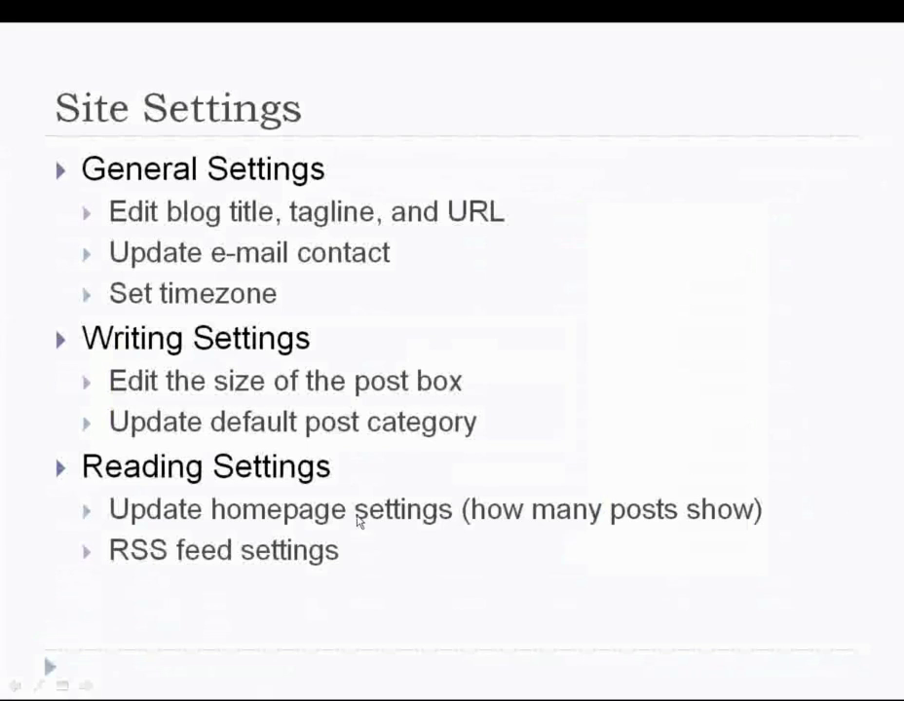
{"action": "left_click", "coordinate": [491, 556]}
{"action": "left_click", "coordinate": [490, 556]}
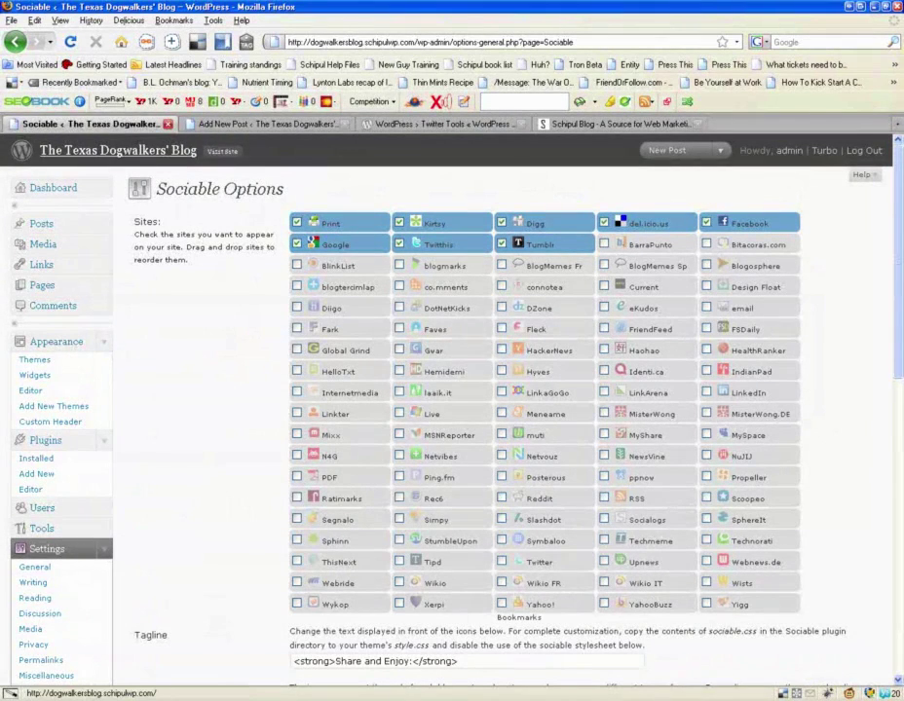
Step: Visit the public Texas Dogwalkers' Blog homepage and examine its posts and sidebar widgets
{"action": "left_click", "coordinate": [153, 151]}
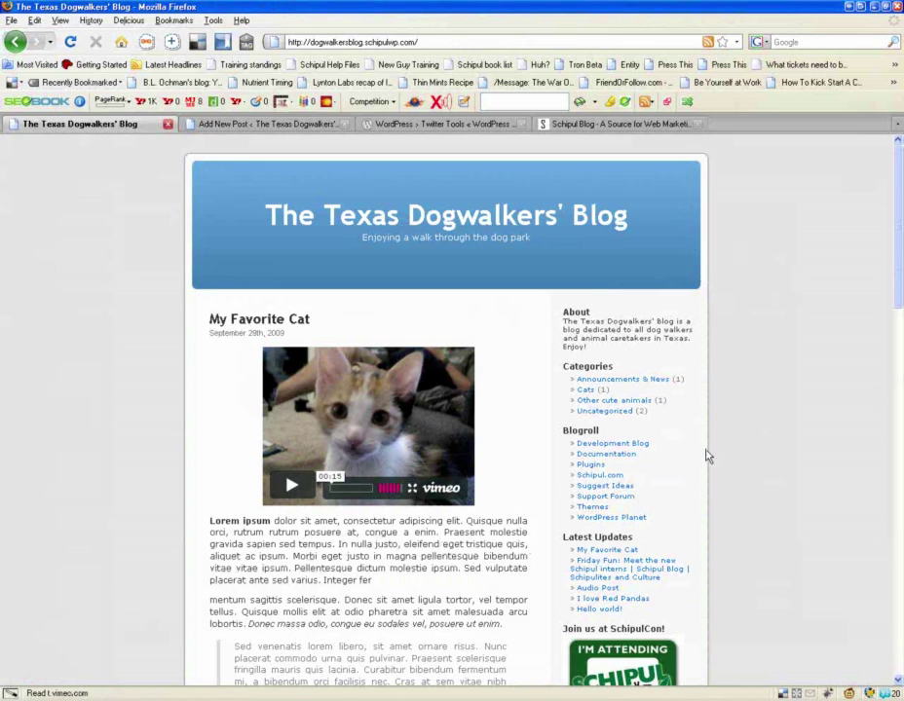
{"action": "scroll", "coordinate": [765, 472], "scroll_direction": "down", "scroll_amount": 1}
{"action": "scroll", "coordinate": [765, 471], "scroll_direction": "down", "scroll_amount": 5}
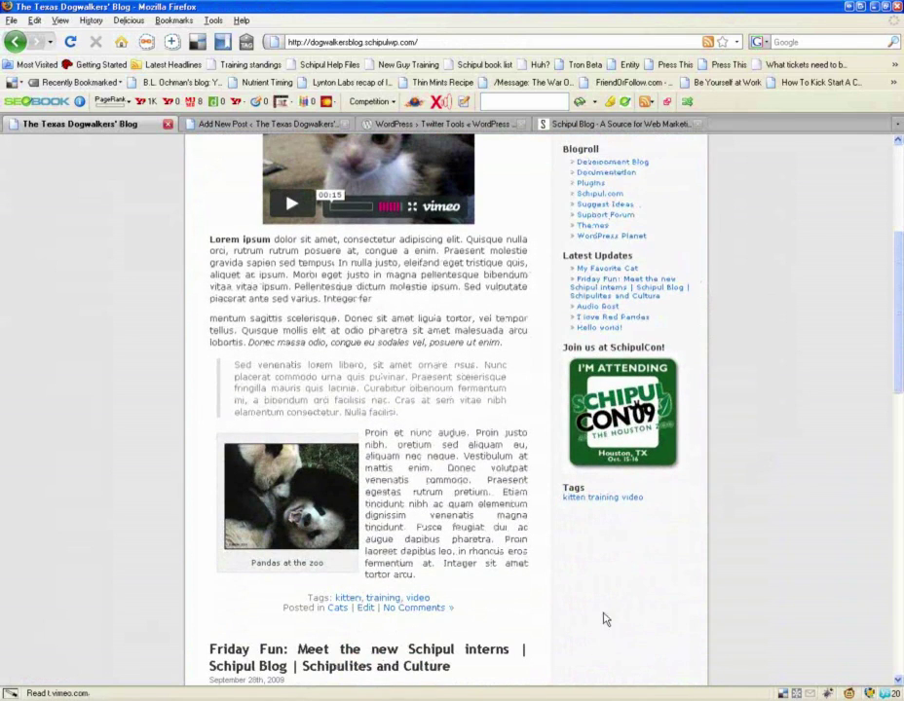
{"action": "scroll", "coordinate": [626, 603], "scroll_direction": "up", "scroll_amount": 5}
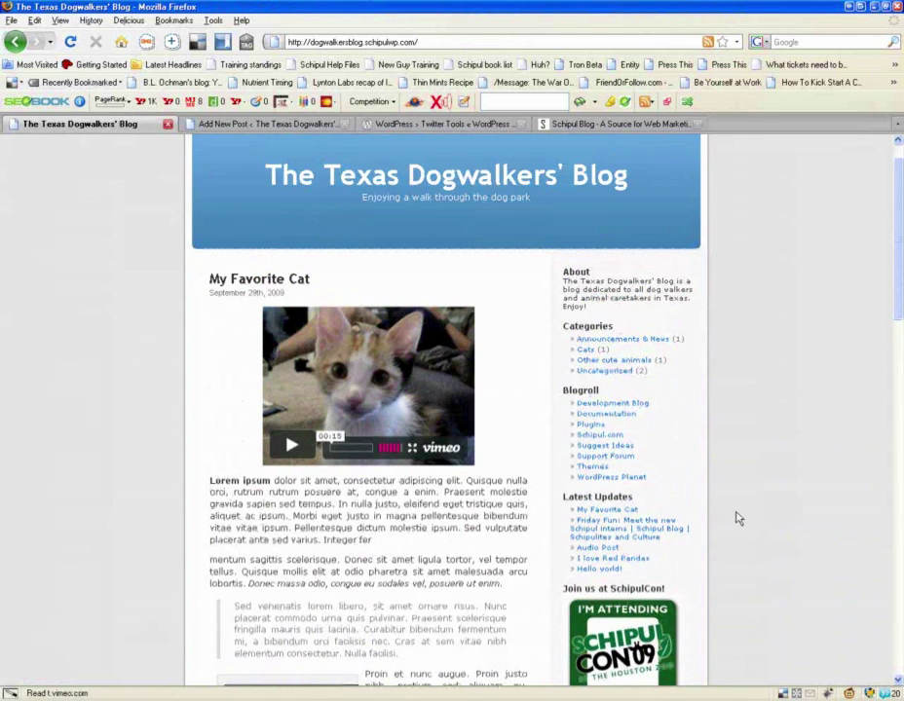
{"action": "scroll", "coordinate": [738, 520], "scroll_direction": "down", "scroll_amount": 2}
{"action": "scroll", "coordinate": [737, 519], "scroll_direction": "down", "scroll_amount": 1}
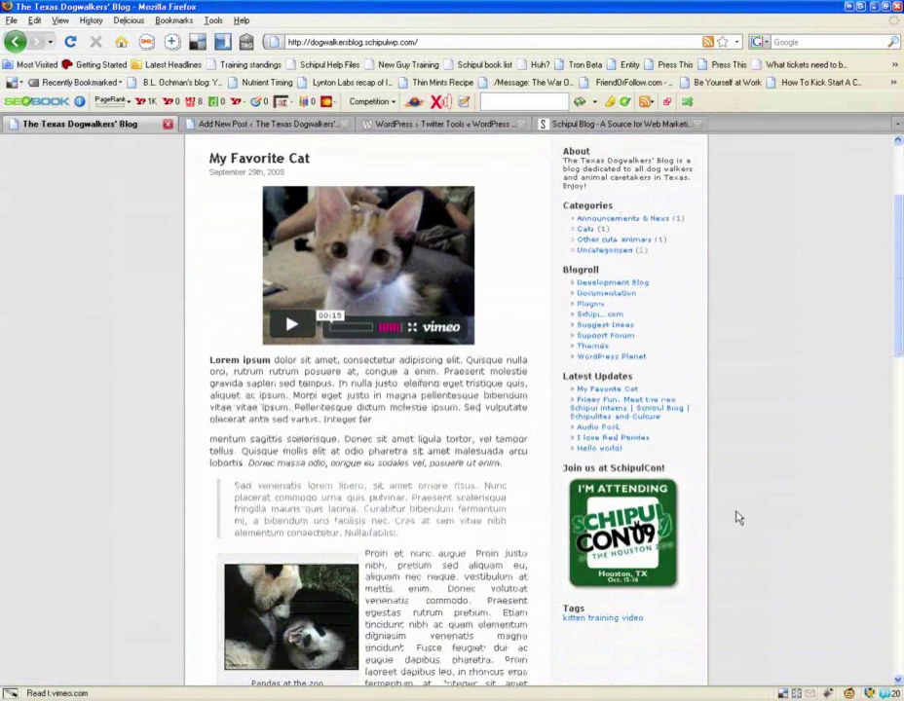
{"action": "scroll", "coordinate": [738, 519], "scroll_direction": "down", "scroll_amount": 1}
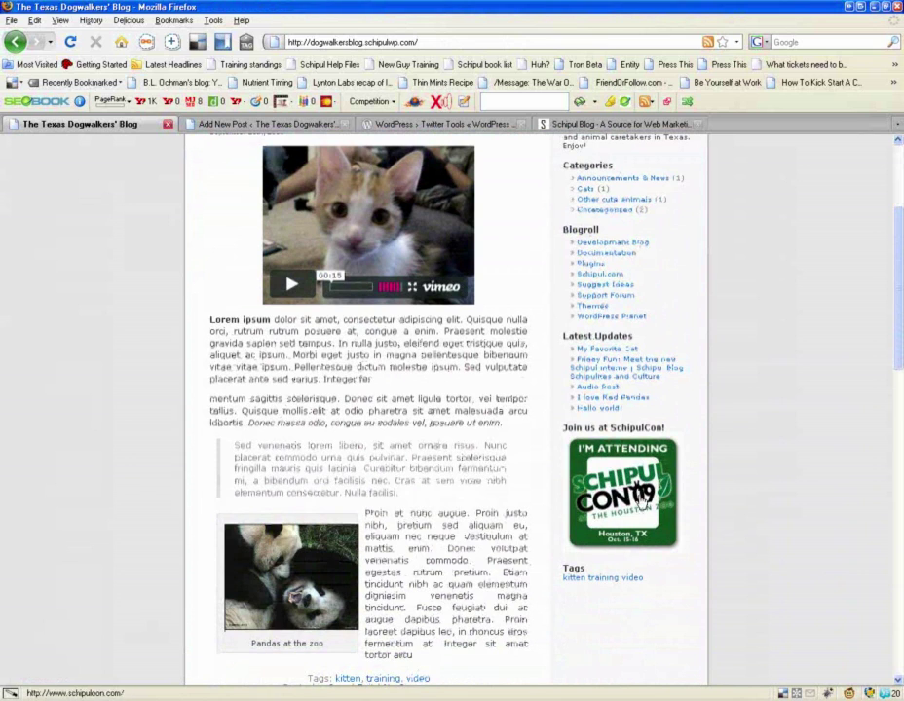